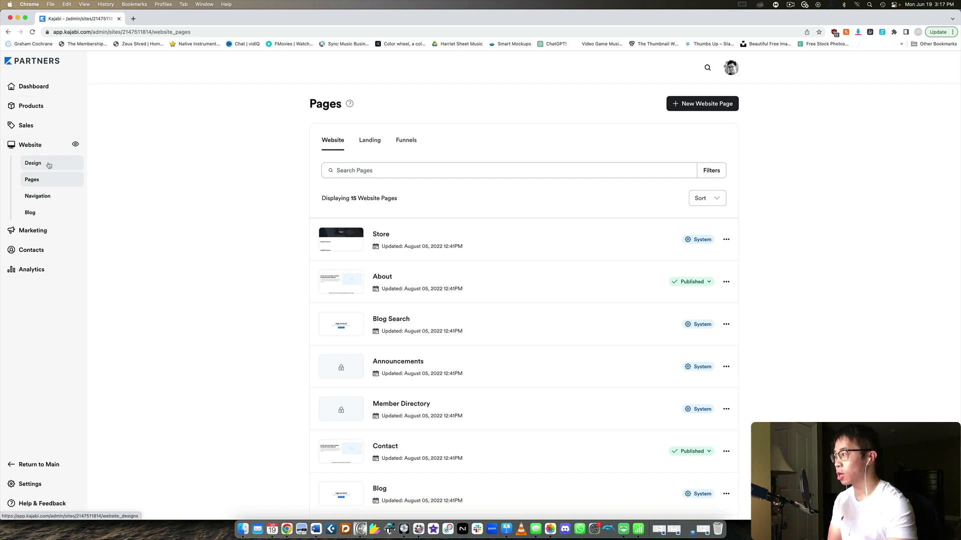
Start a new landing page from the site's list of landing pages.
click(43, 183)
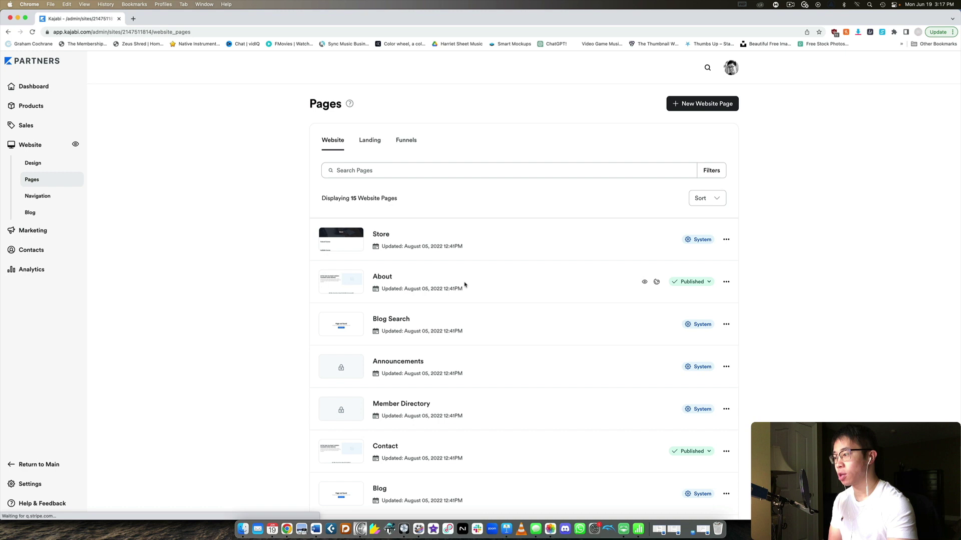
scroll(465, 282, down, 6)
scroll(464, 284, up, 6)
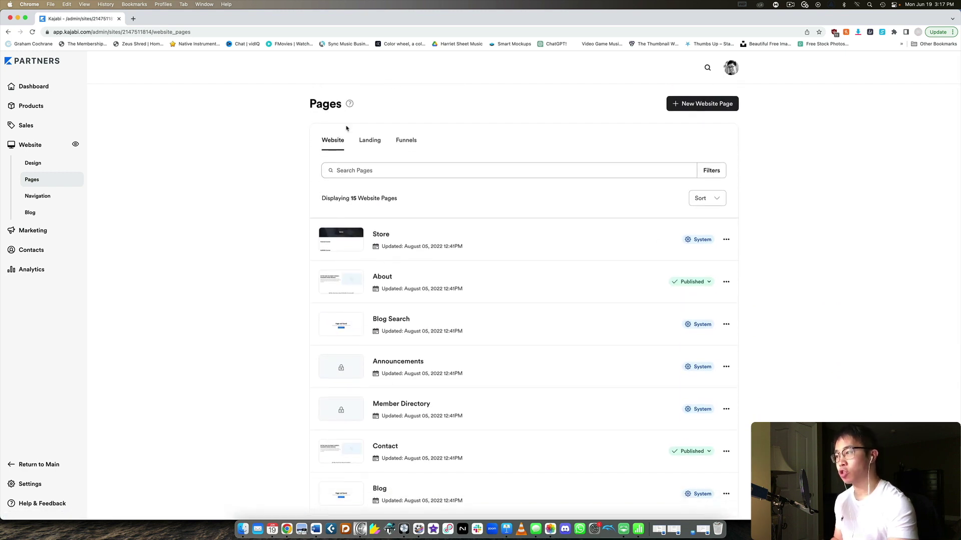
click(371, 141)
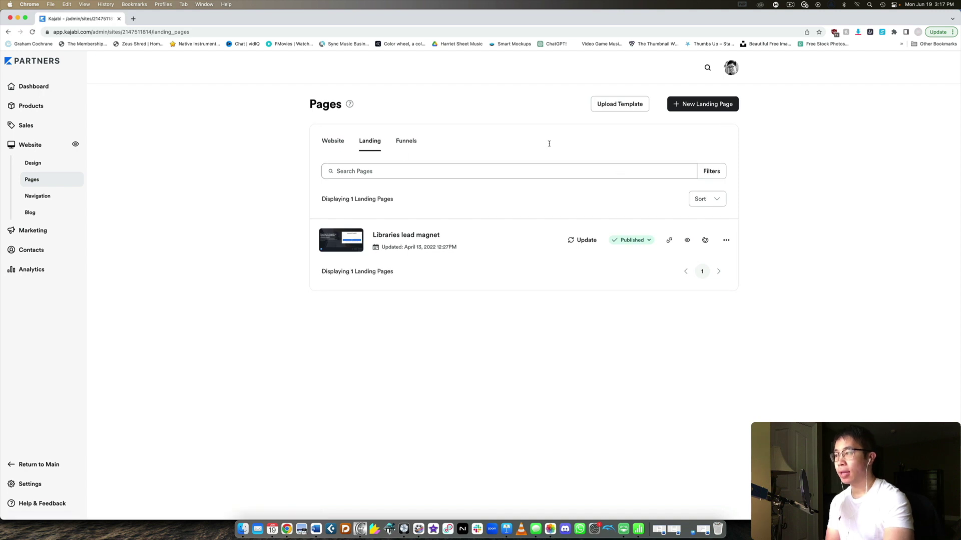
click(718, 110)
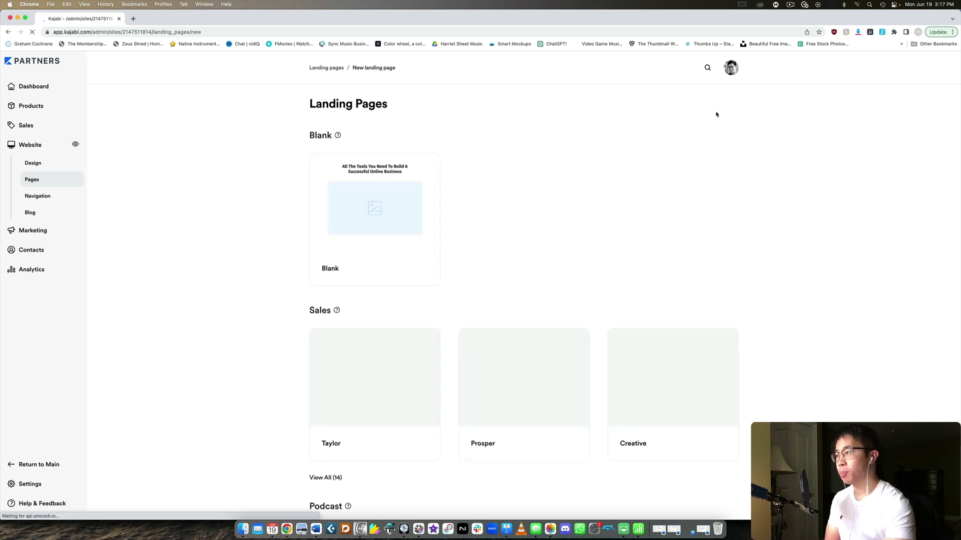
Look through the landing page template categories, including the Kajabi legacy templates.
scroll(529, 208, down, 3)
scroll(526, 250, down, 5)
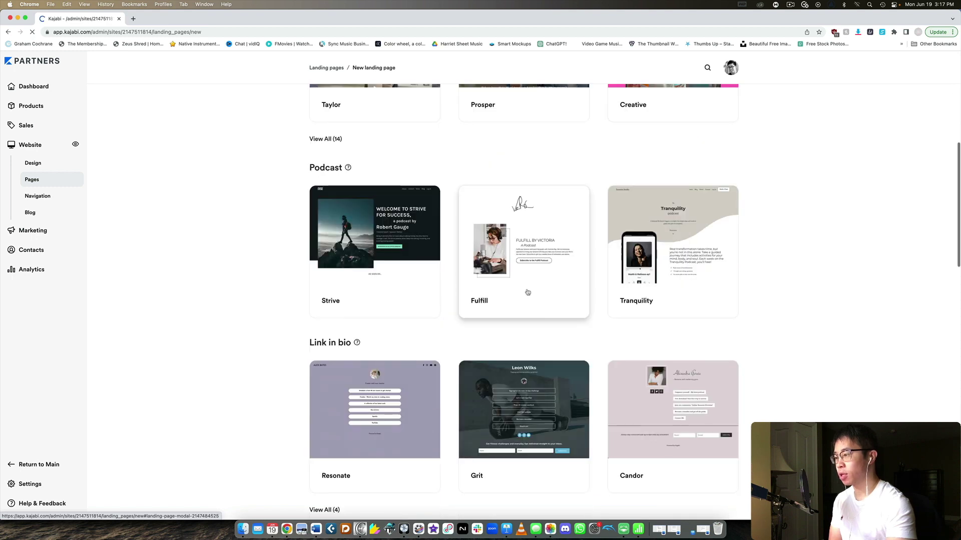
scroll(560, 260, down, 5)
scroll(772, 213, down, 7)
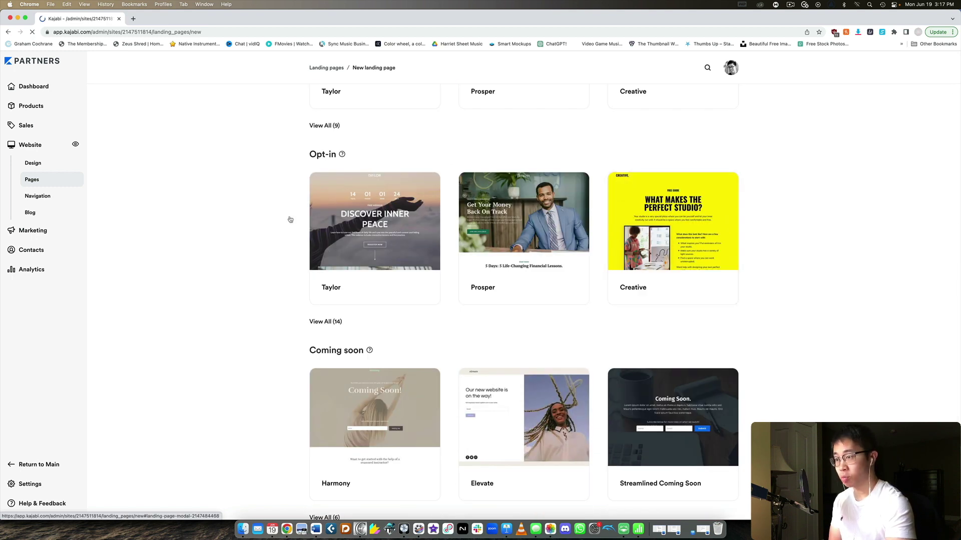
scroll(713, 256, down, 7)
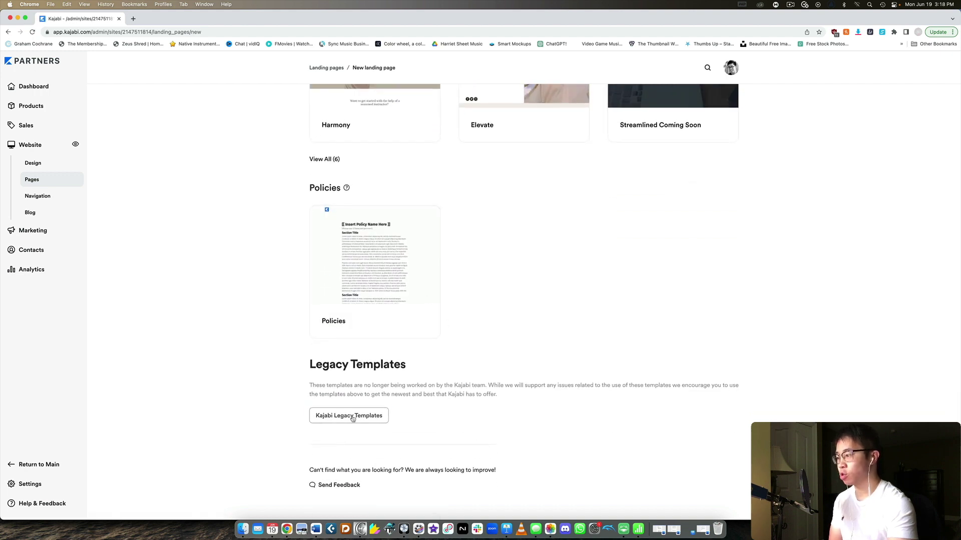
click(350, 417)
scroll(476, 373, down, 5)
scroll(475, 372, down, 4)
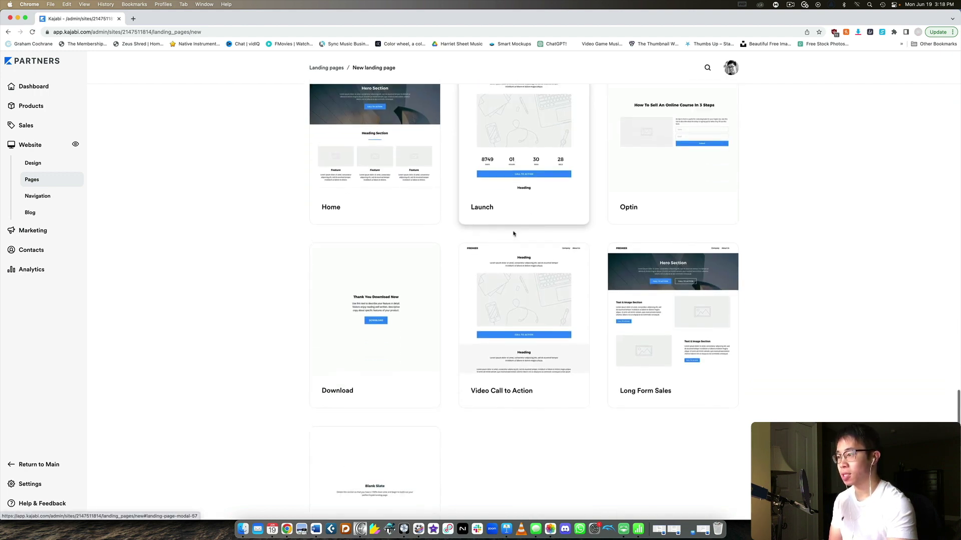
scroll(626, 298, up, 20)
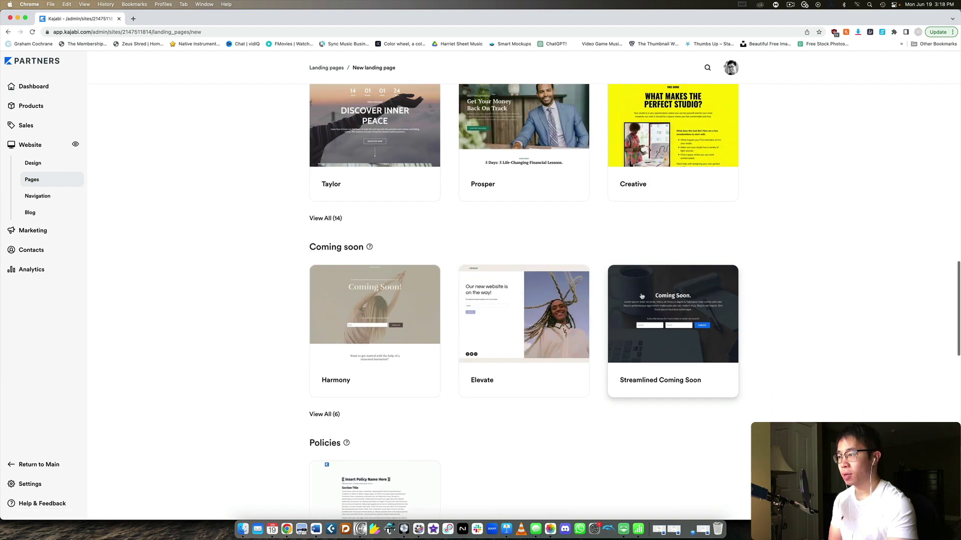
scroll(468, 369, down, 6)
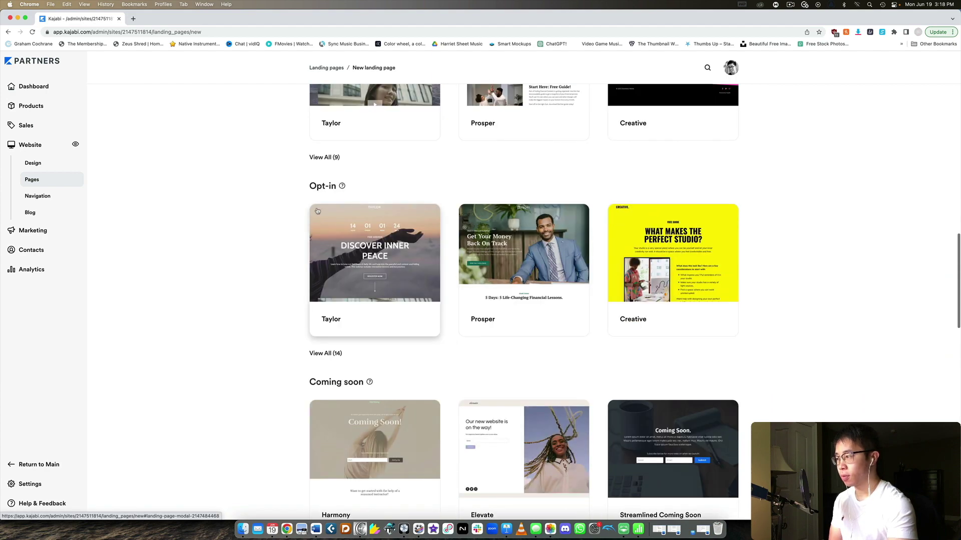
Show all Opt-in templates and open the details of the Charly template.
click(317, 355)
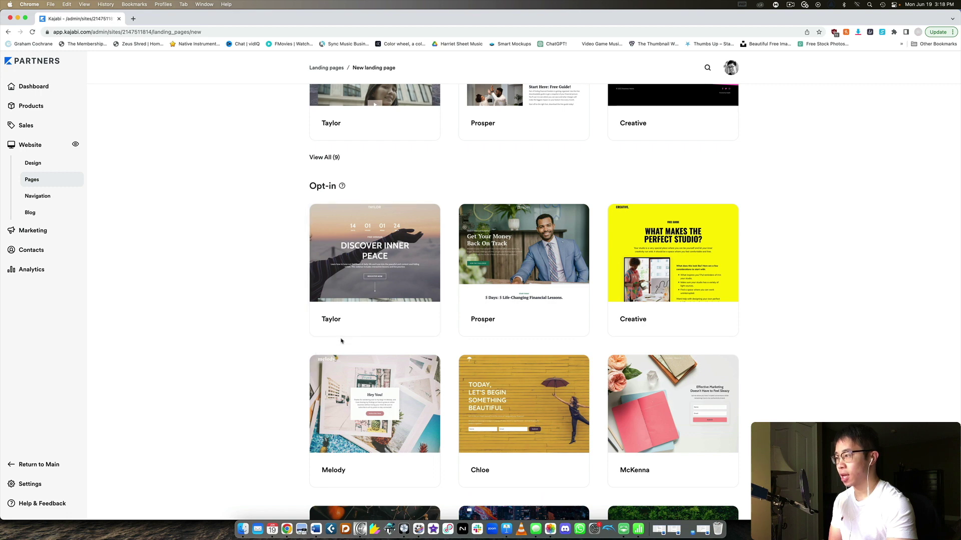
scroll(389, 255, down, 1)
scroll(389, 255, down, 5)
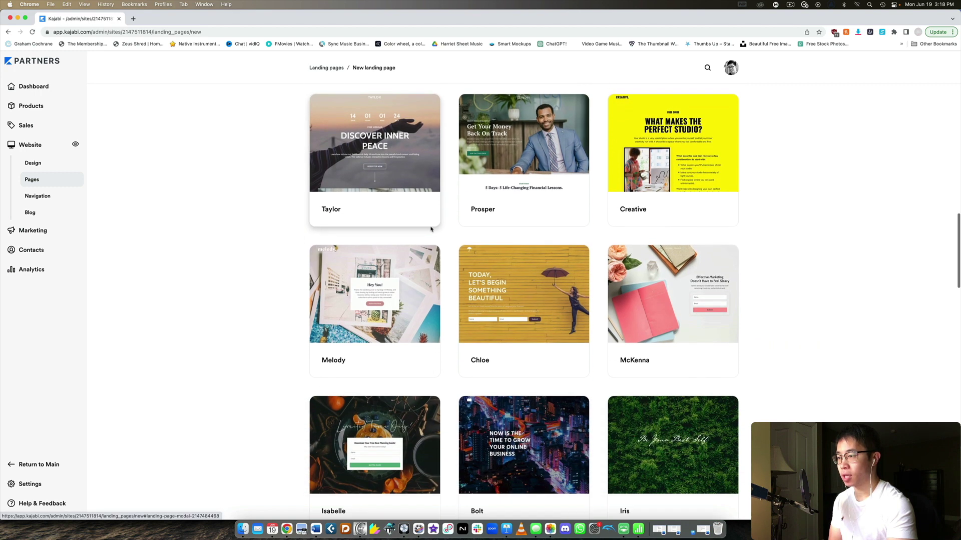
scroll(430, 229, down, 5)
scroll(431, 229, up, 2)
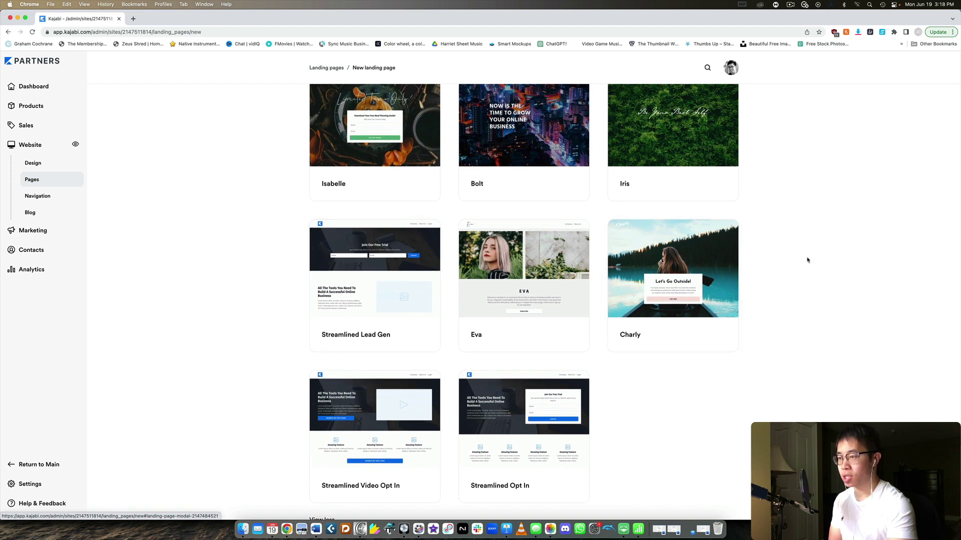
click(640, 337)
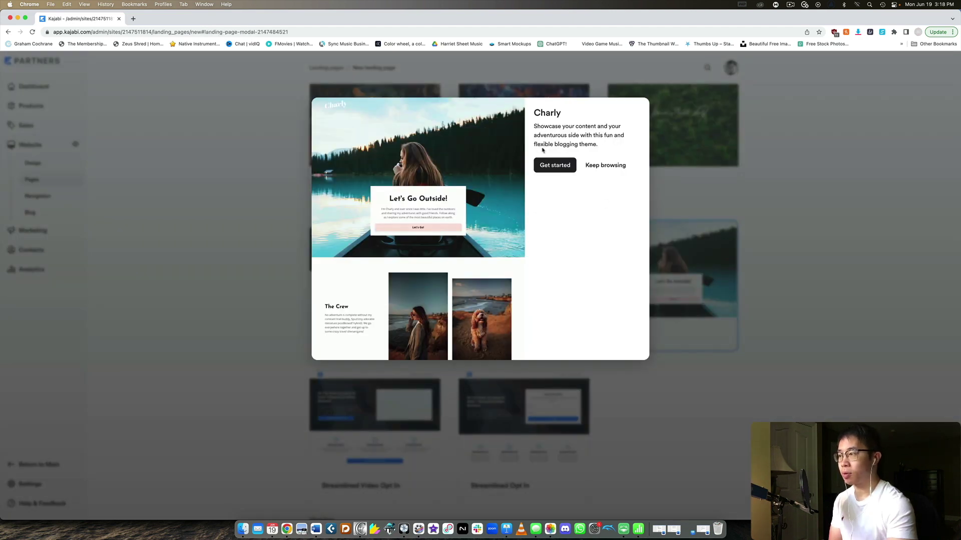
Create a landing page titled "opt-in page" from the Charly template.
click(554, 164)
click(557, 175)
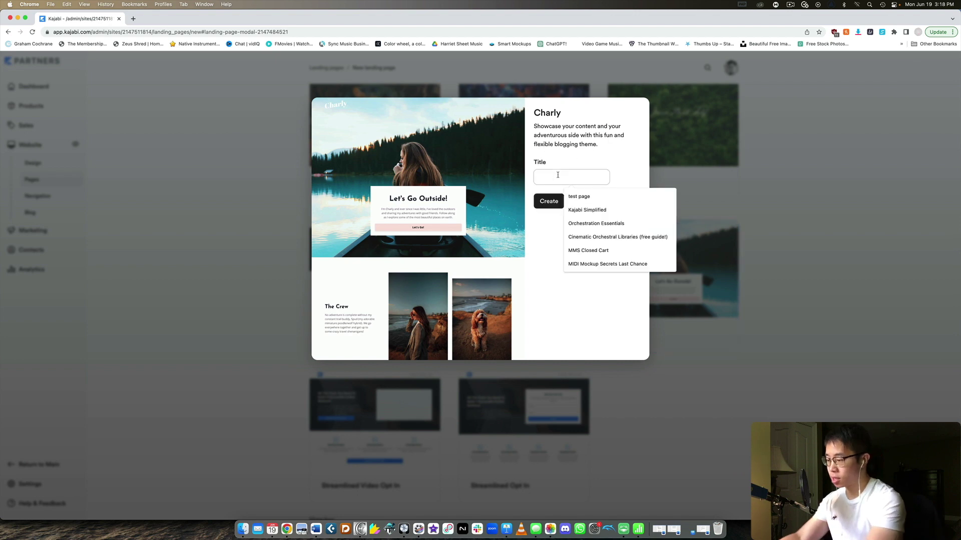
text(ot-)
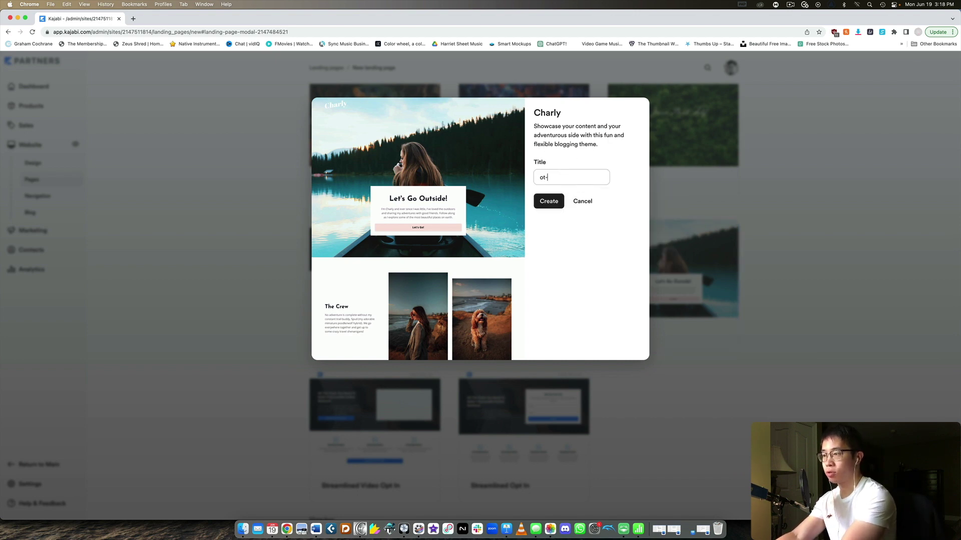
text(-in page)
key(Return)
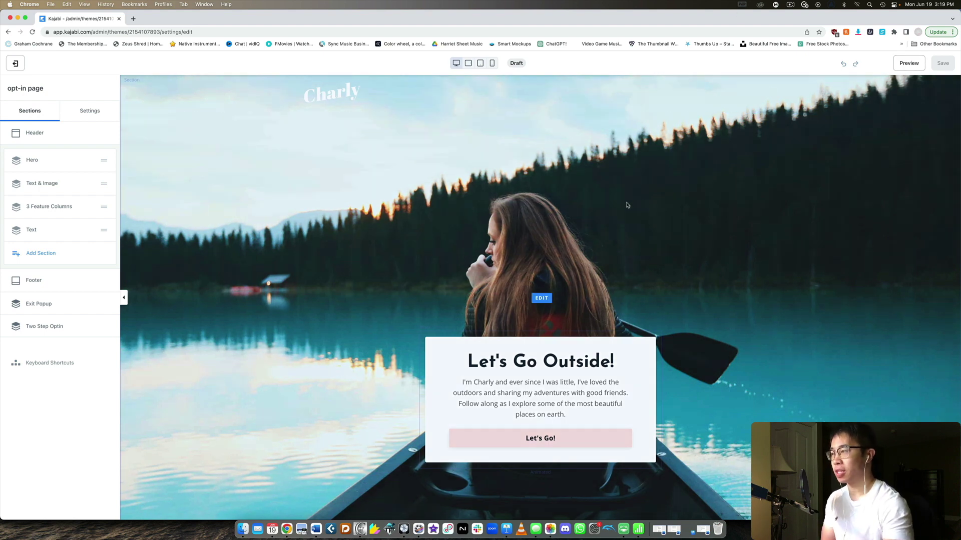
Look over the page's sections and open the settings of the hero text block with the "Let's Go!" call to action.
scroll(673, 203, down, 10)
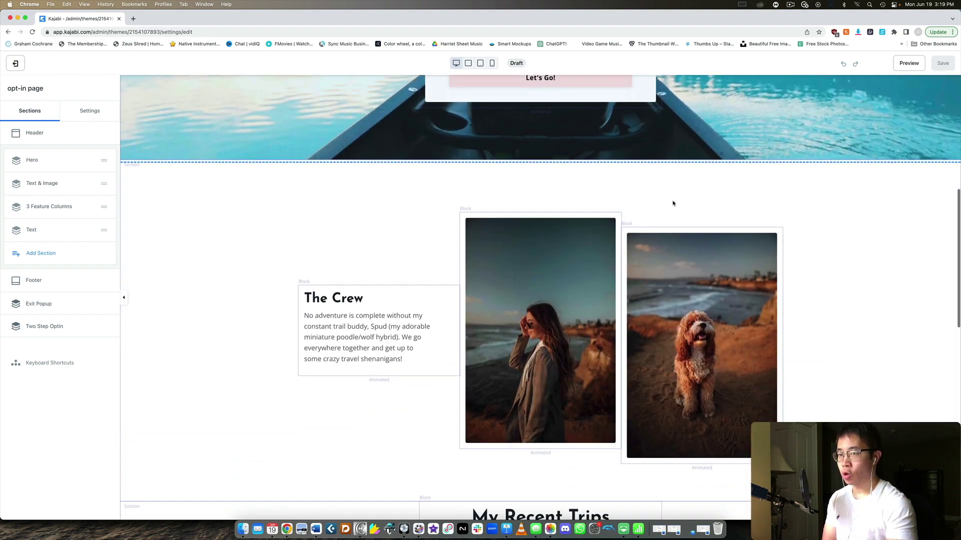
scroll(673, 203, up, 10)
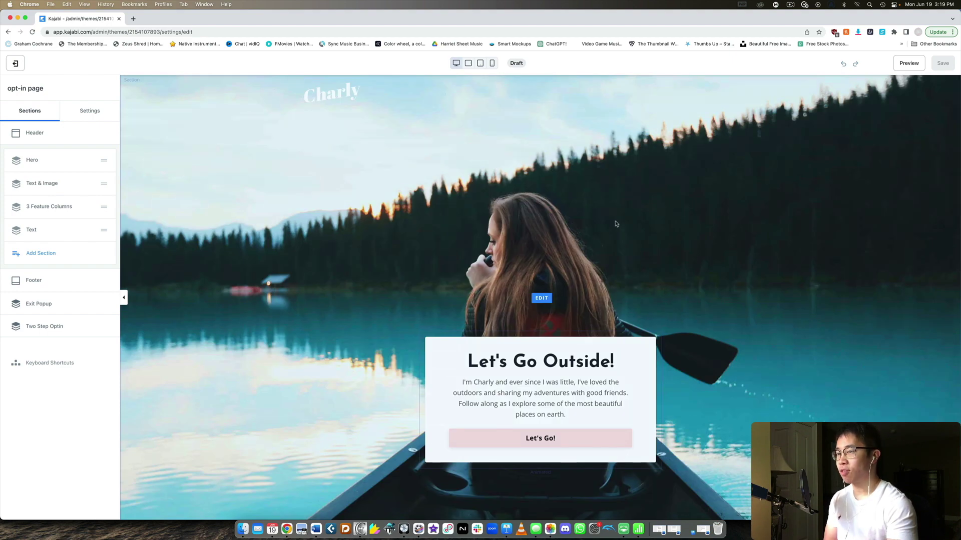
scroll(505, 249, down, 2)
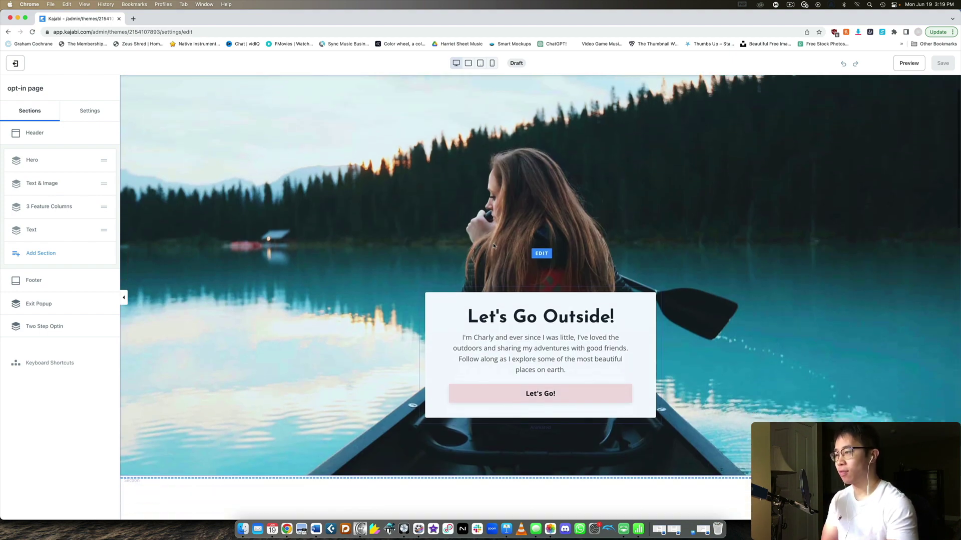
scroll(574, 243, down, 6)
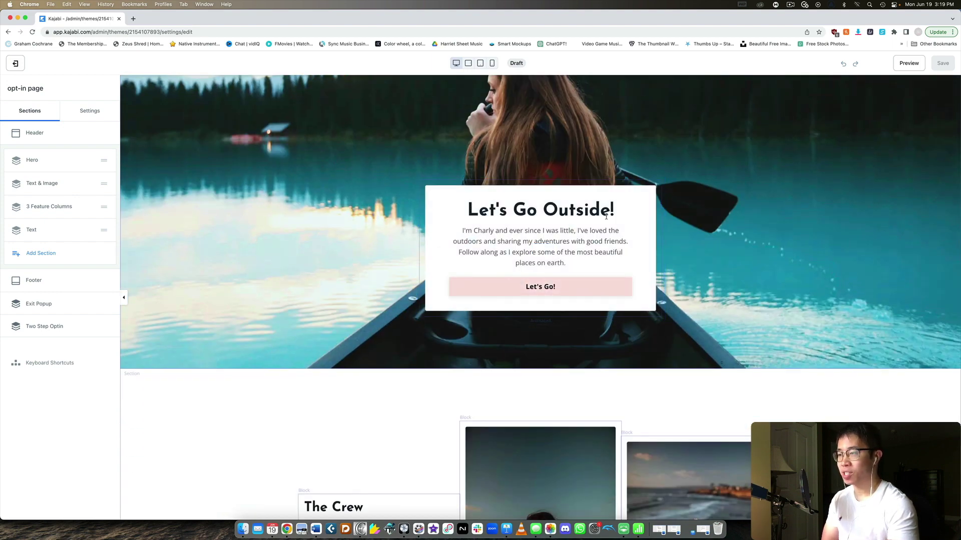
scroll(603, 212, down, 3)
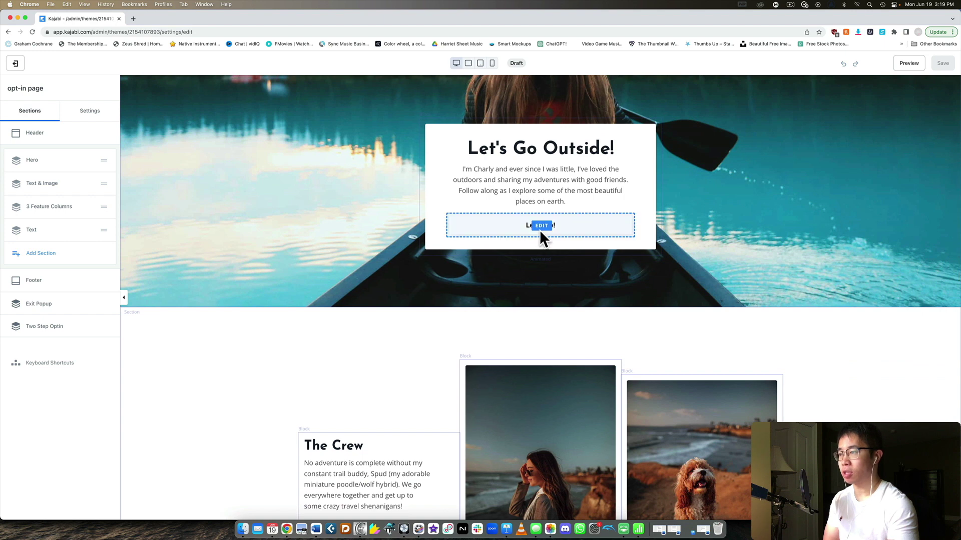
click(572, 231)
scroll(64, 164, down, 10)
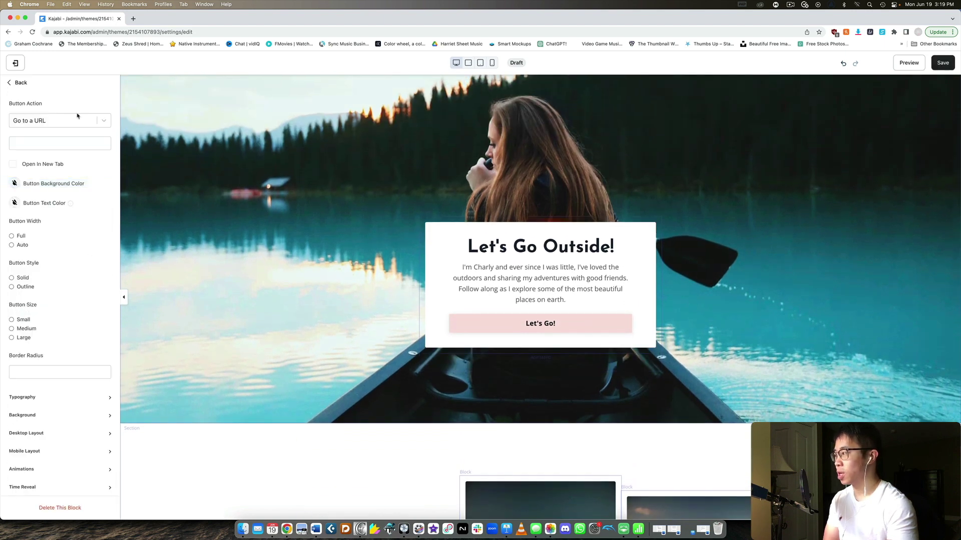
scroll(64, 164, up, 10)
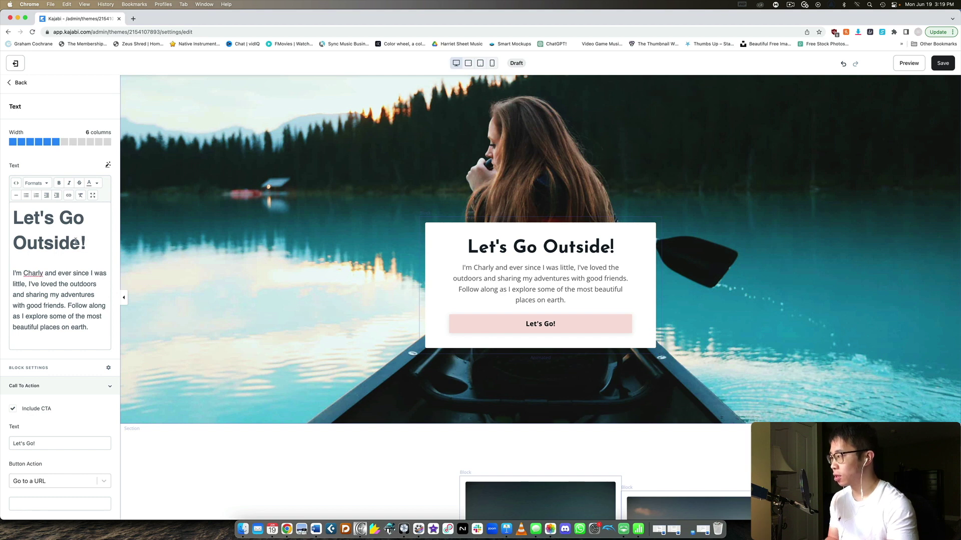
Replace the hero block's heading with "Download the free guide and take control of your music forever!".
drag(84, 241, 18, 221)
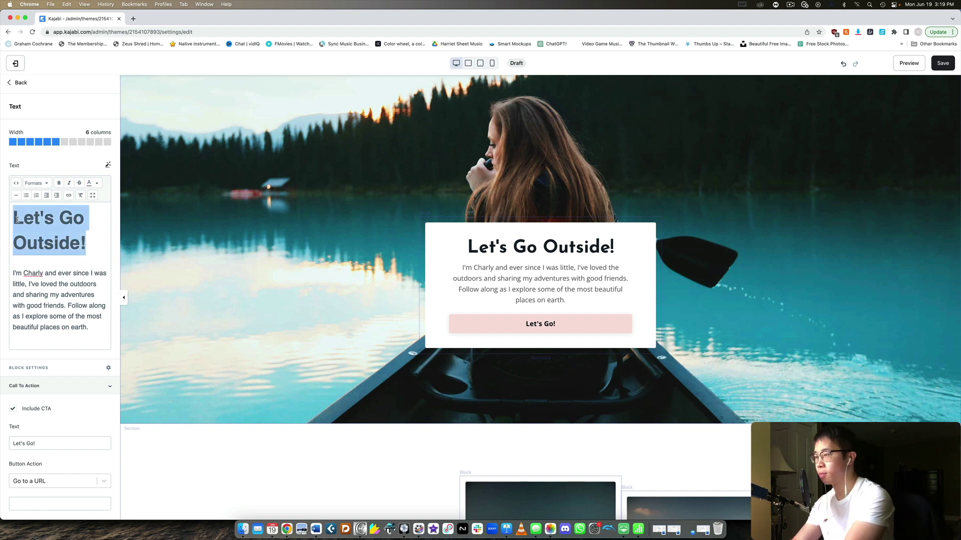
text(Download the free )
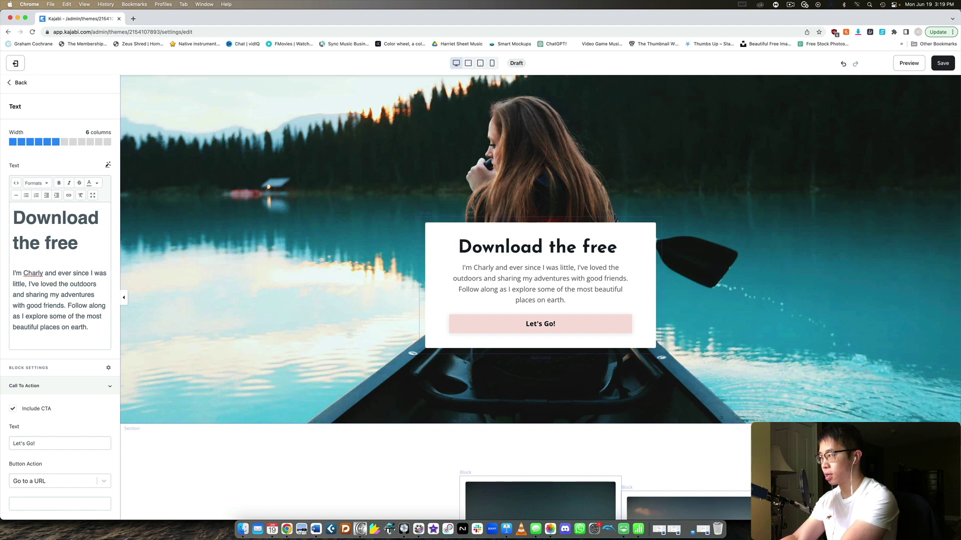
text(guide and ch)
key(BackSpace)
key(BackSpace)
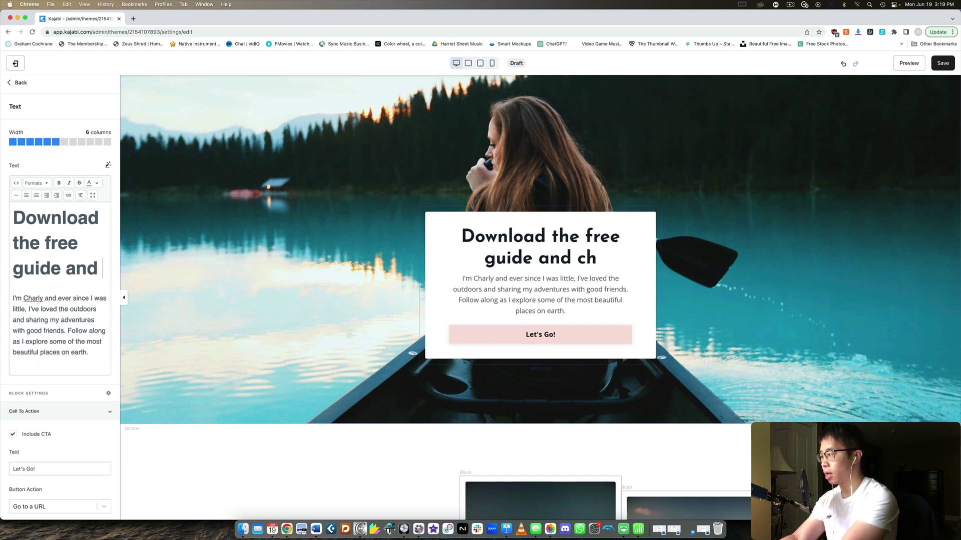
text(undersatnd)
key(BackSpace)
key(BackSpace)
key(BackSpace)
key(BackSpace)
key(BackSpace)
key(BackSpace)
key(BackSpace)
key(BackSpace)
key(BackSpace)
key(BackSpace)
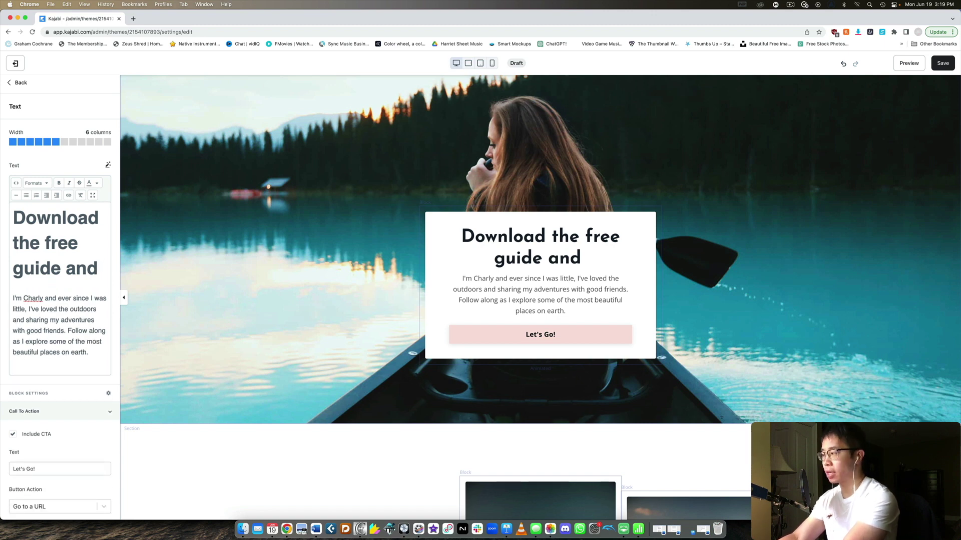
text(take control of your music)
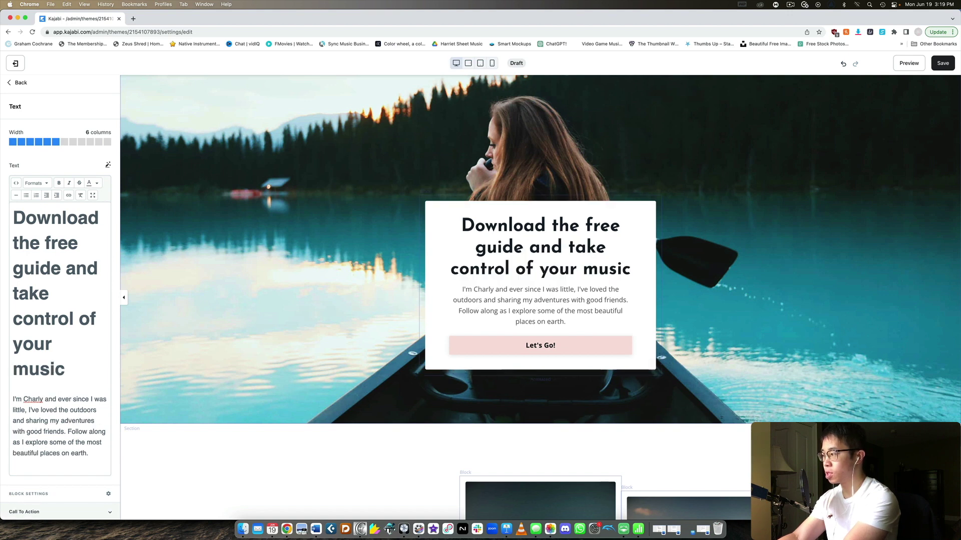
text( forever!)
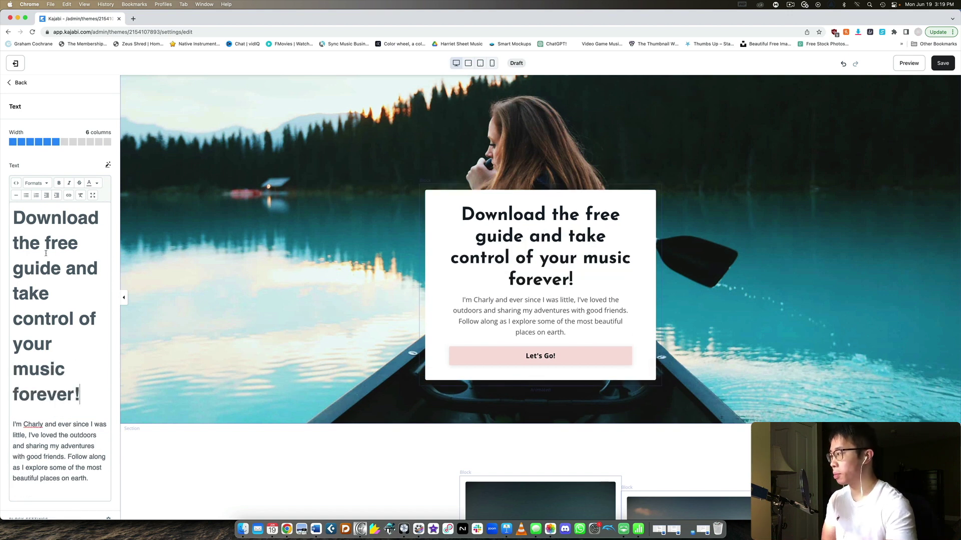
Review the button action options for the hero's call to action and the page content below the hero.
scroll(55, 247, down, 4)
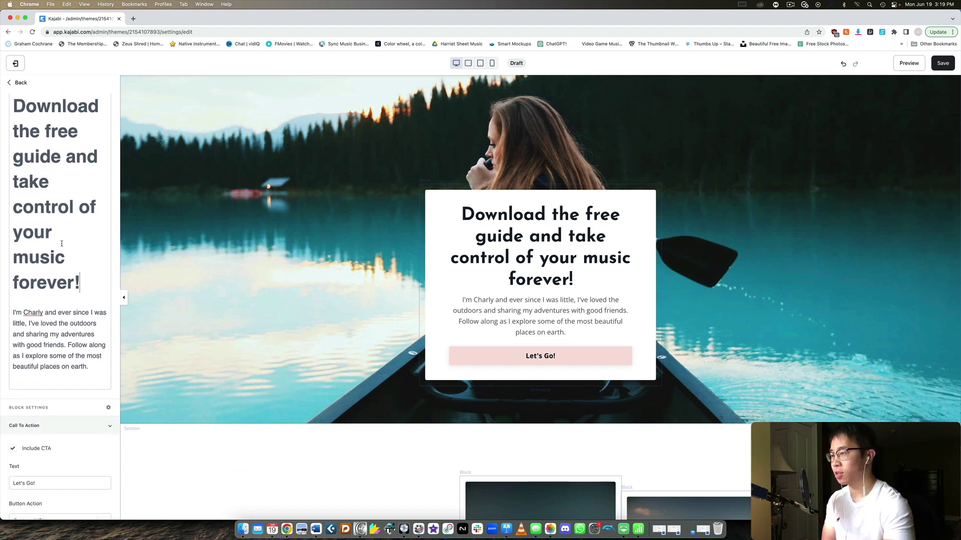
scroll(71, 270, down, 3)
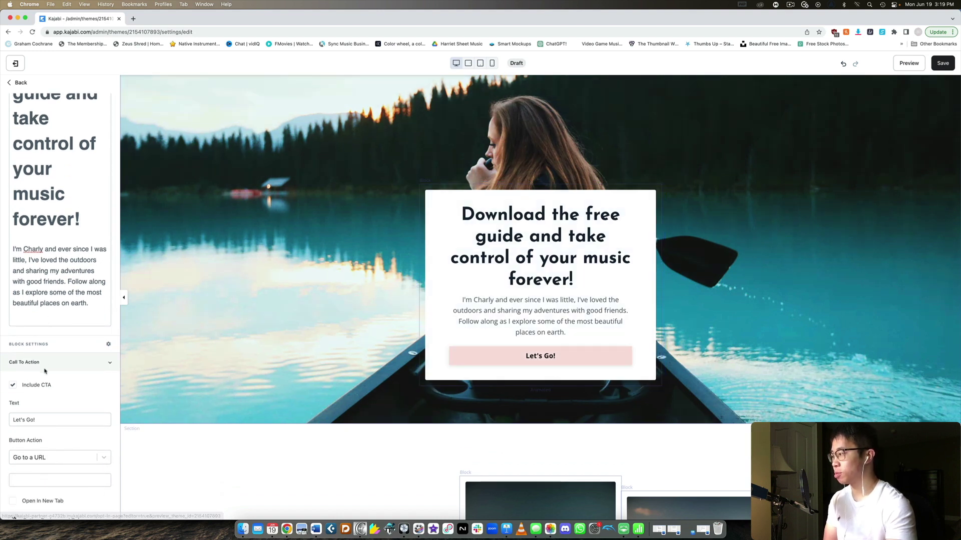
scroll(44, 370, down, 8)
click(47, 259)
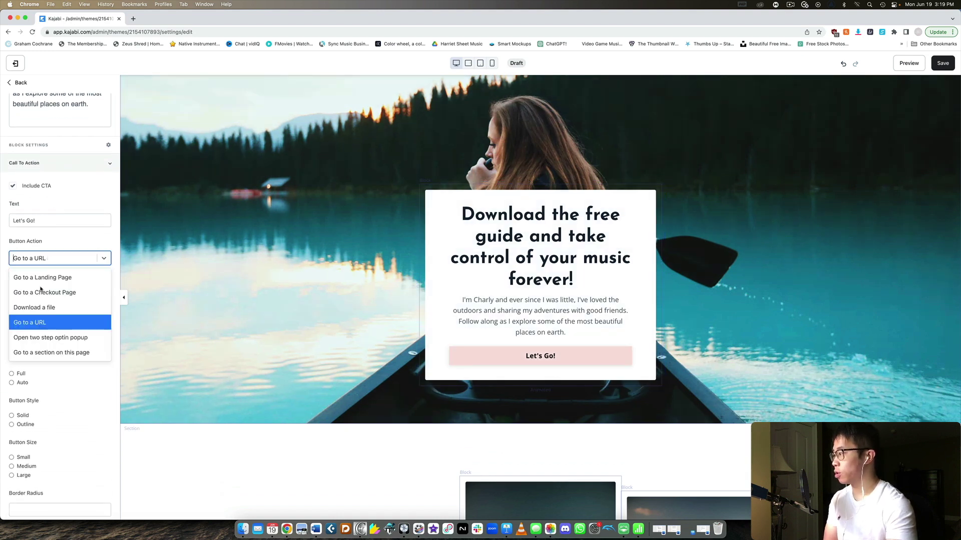
click(115, 311)
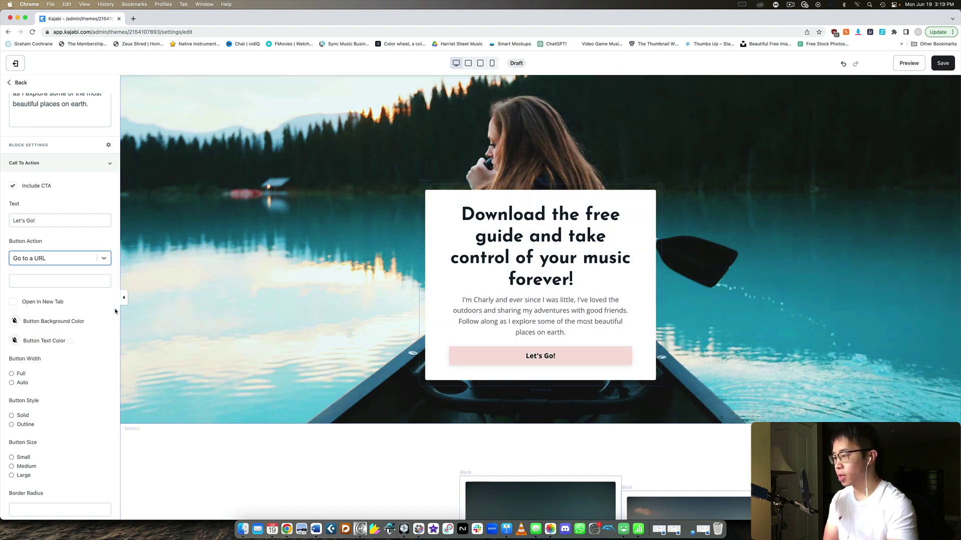
scroll(435, 311, down, 4)
scroll(828, 263, down, 1)
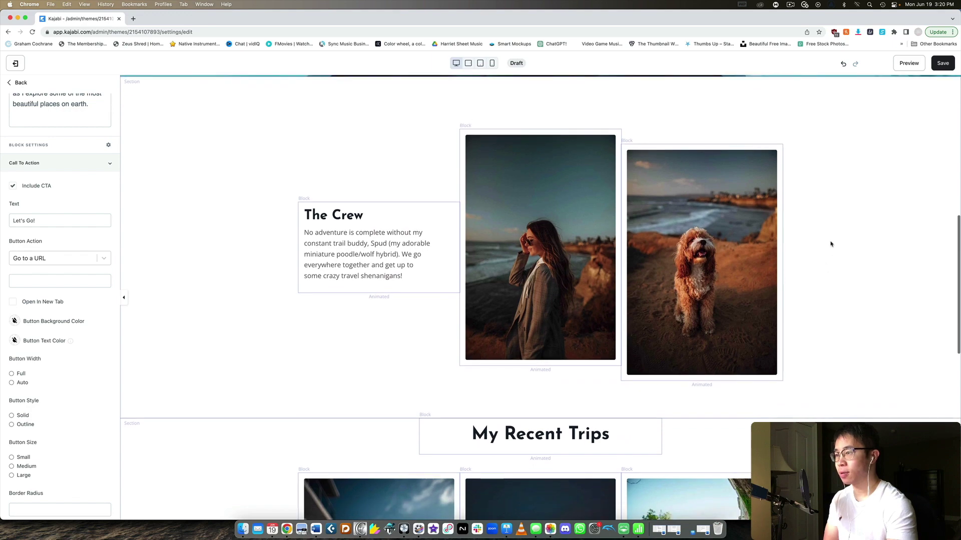
Delete the "The Crew" text and image section and the "My Recent Trips" feature columns section from the page.
scroll(796, 288, down, 10)
scroll(794, 291, down, 10)
scroll(793, 290, up, 20)
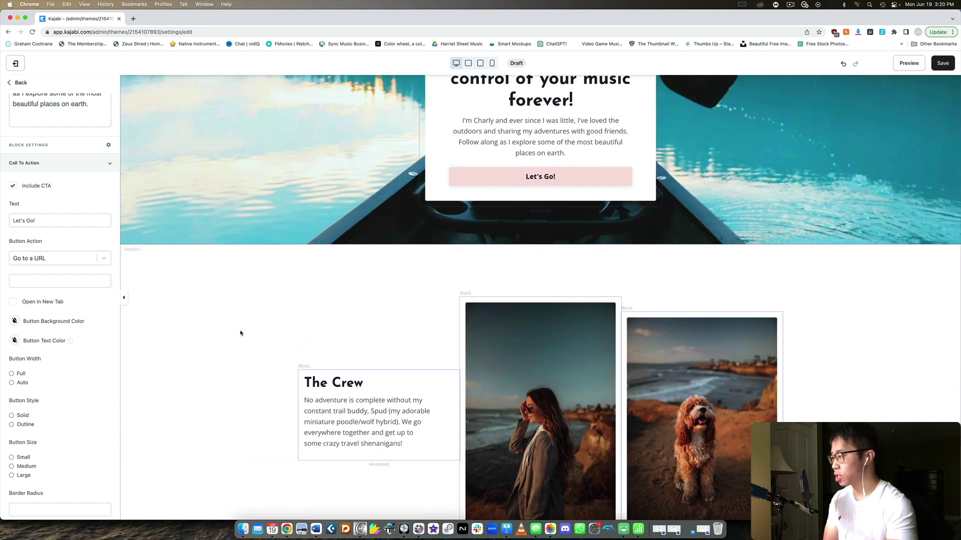
click(193, 302)
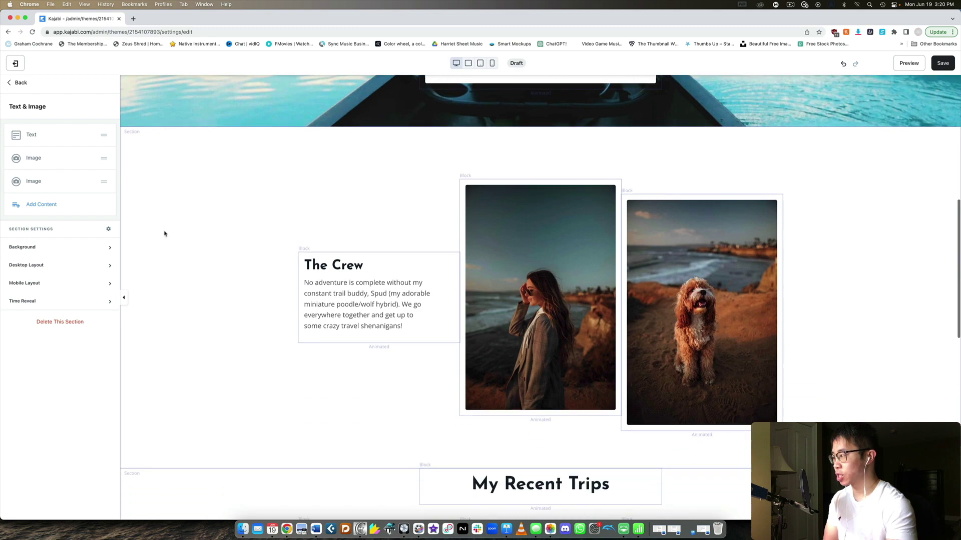
click(55, 322)
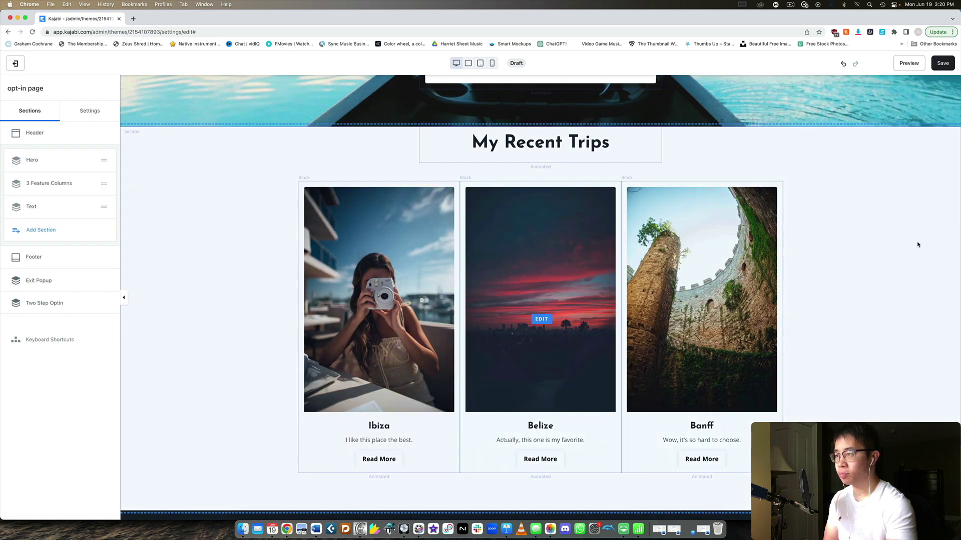
click(899, 224)
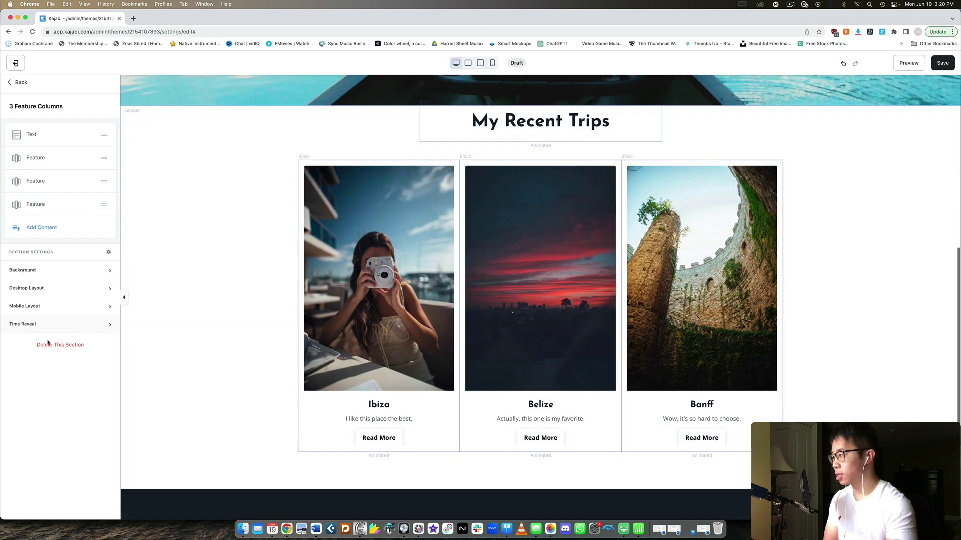
click(62, 348)
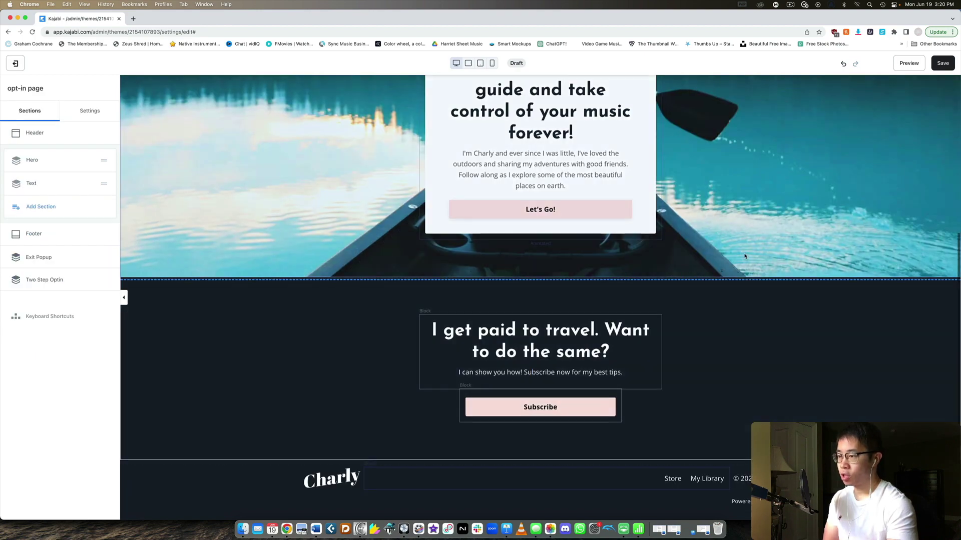
Add a Form & Text section from the basic content sections to the page.
scroll(744, 252, up, 5)
scroll(740, 257, down, 3)
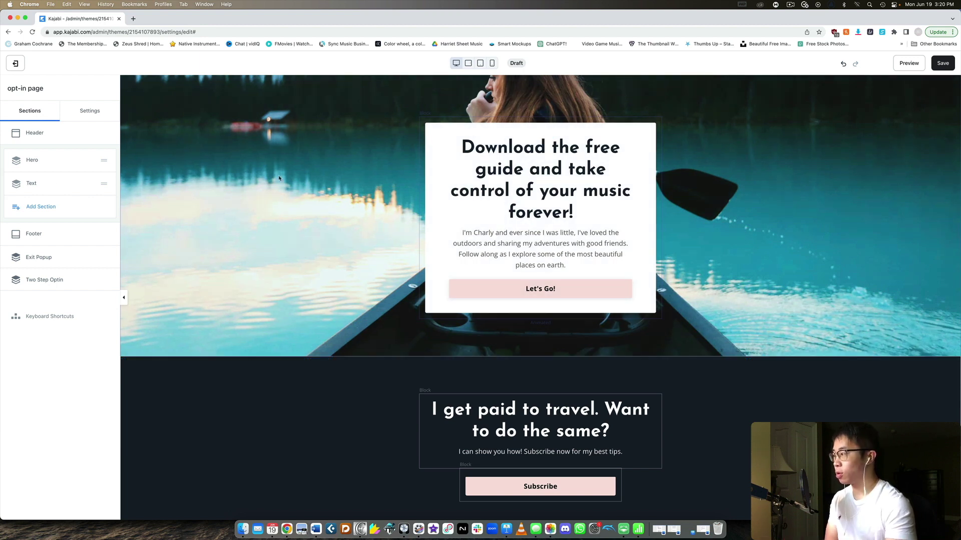
click(44, 208)
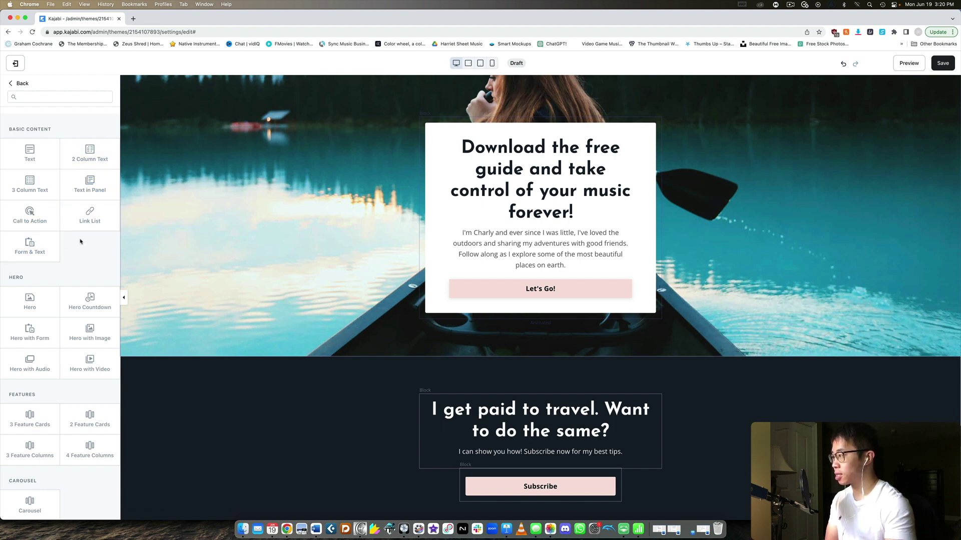
scroll(82, 240, down, 5)
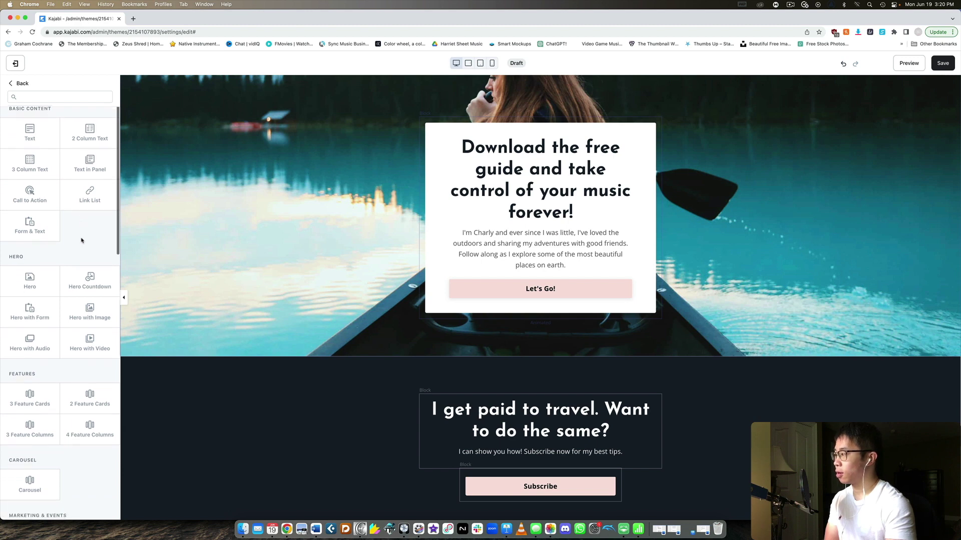
scroll(81, 241, down, 12)
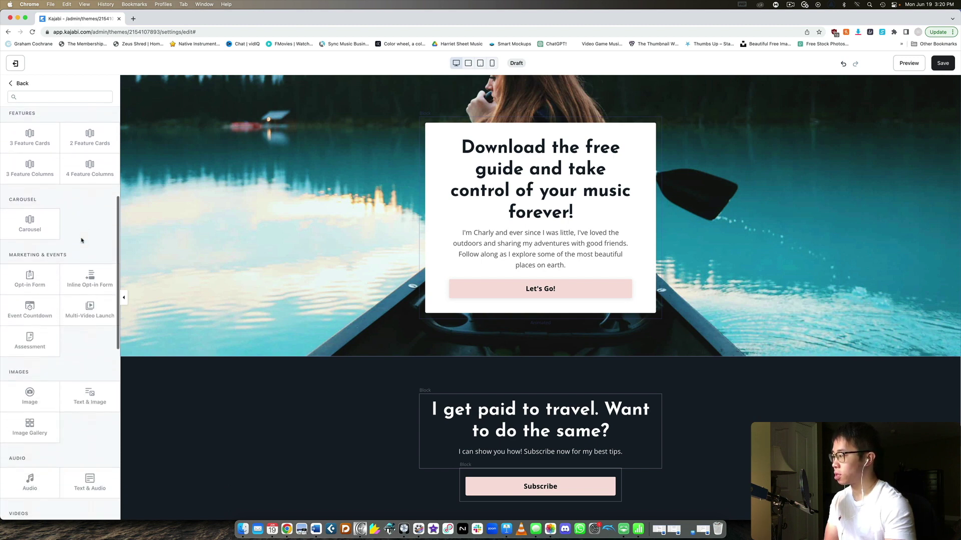
scroll(82, 241, down, 8)
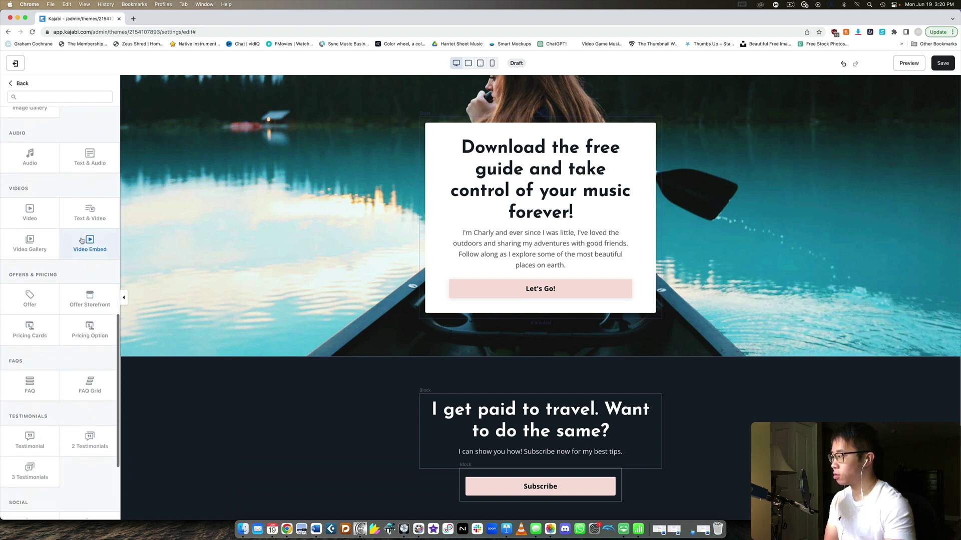
scroll(64, 383, up, 10)
scroll(64, 384, down, 6)
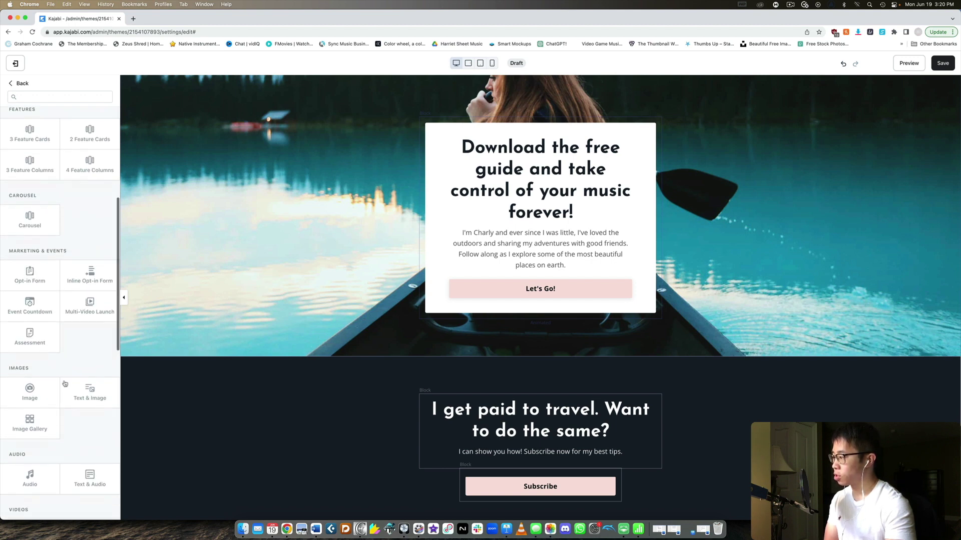
scroll(64, 383, up, 7)
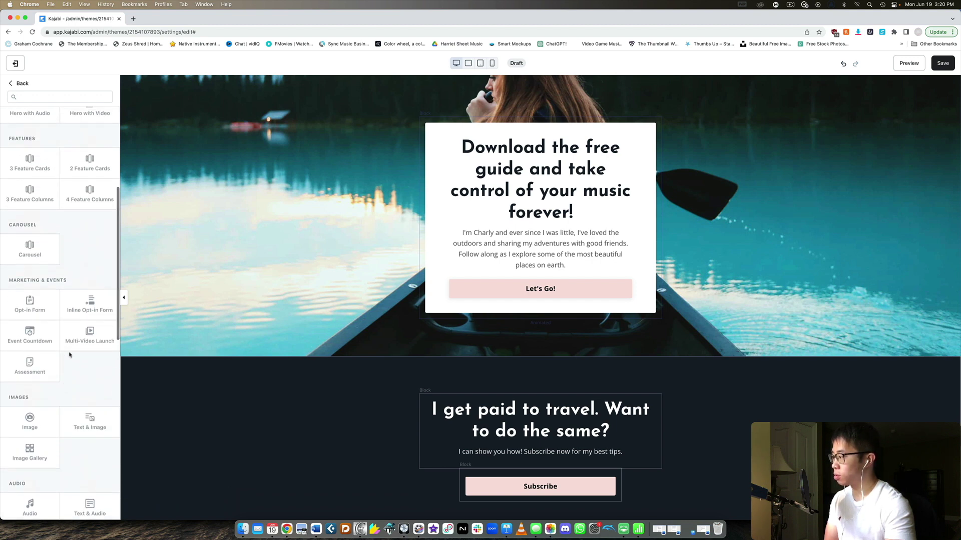
scroll(65, 383, up, 10)
scroll(67, 377, up, 1)
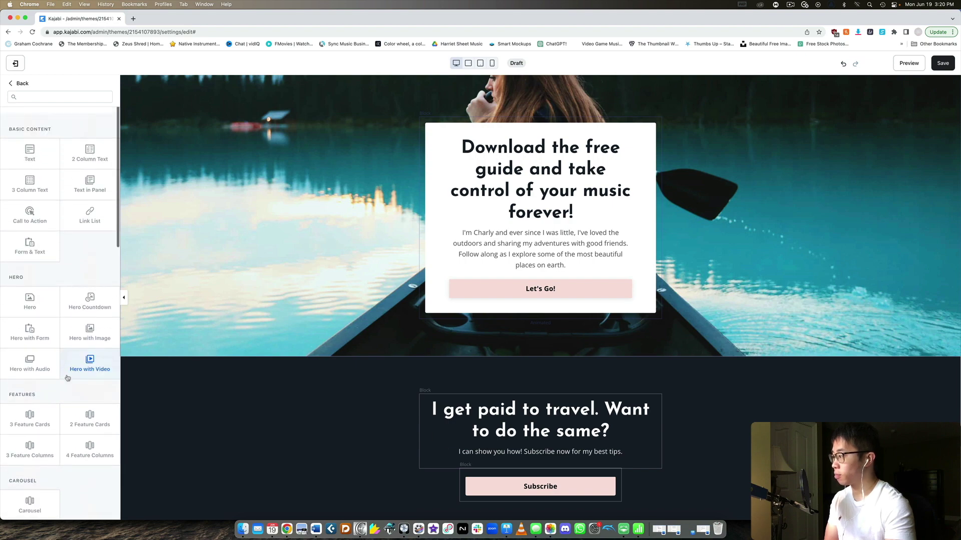
click(30, 242)
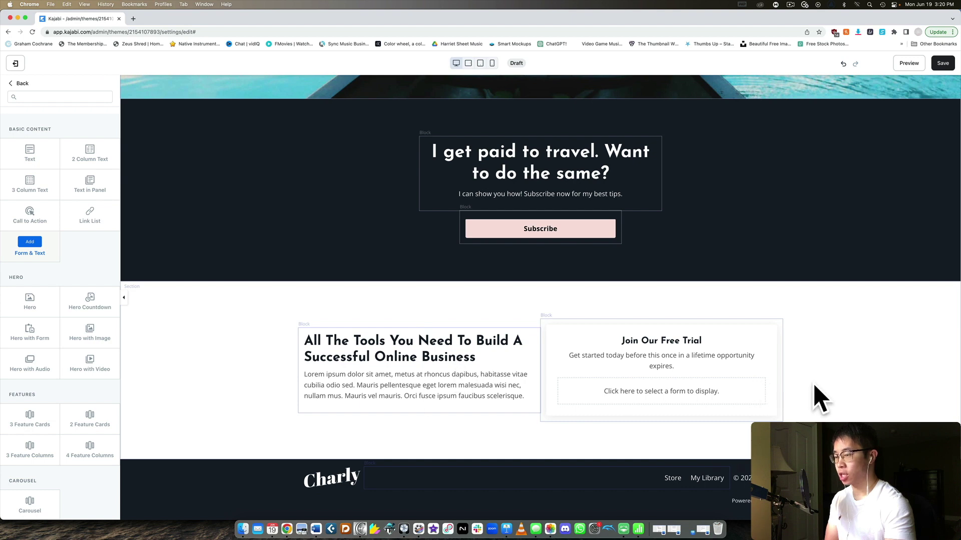
click(27, 242)
scroll(472, 324, down, 4)
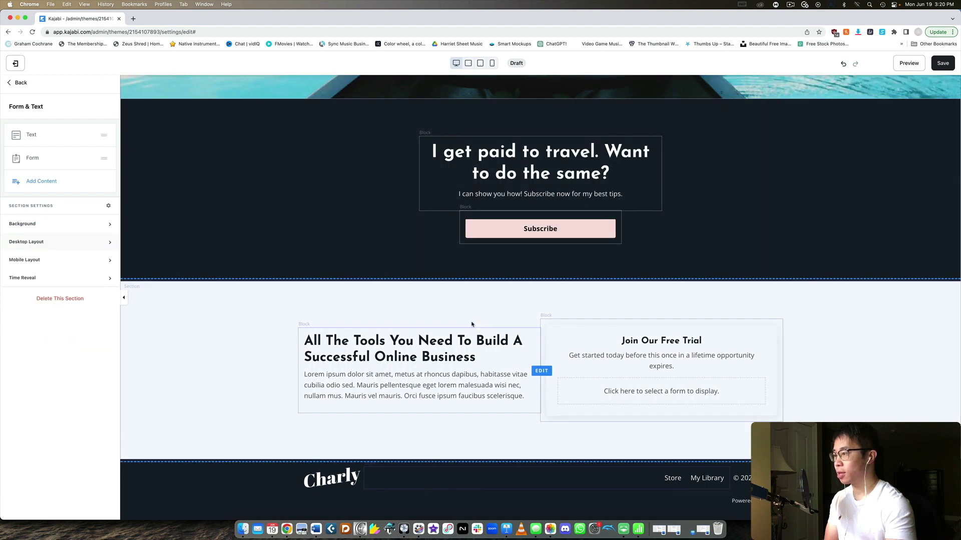
Delete the "I get paid to travel. Want to do the same?" text section with the Subscribe button.
click(773, 179)
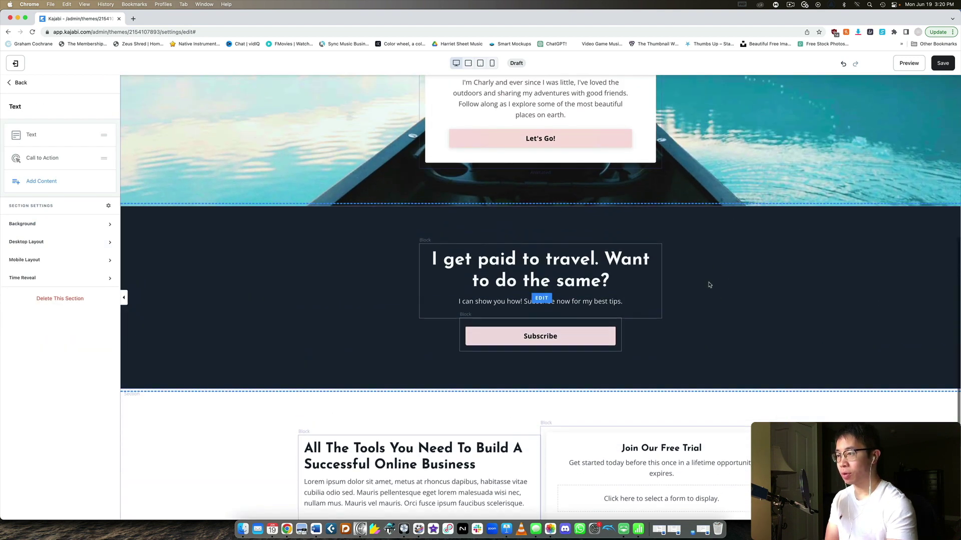
click(43, 300)
scroll(819, 251, up, 5)
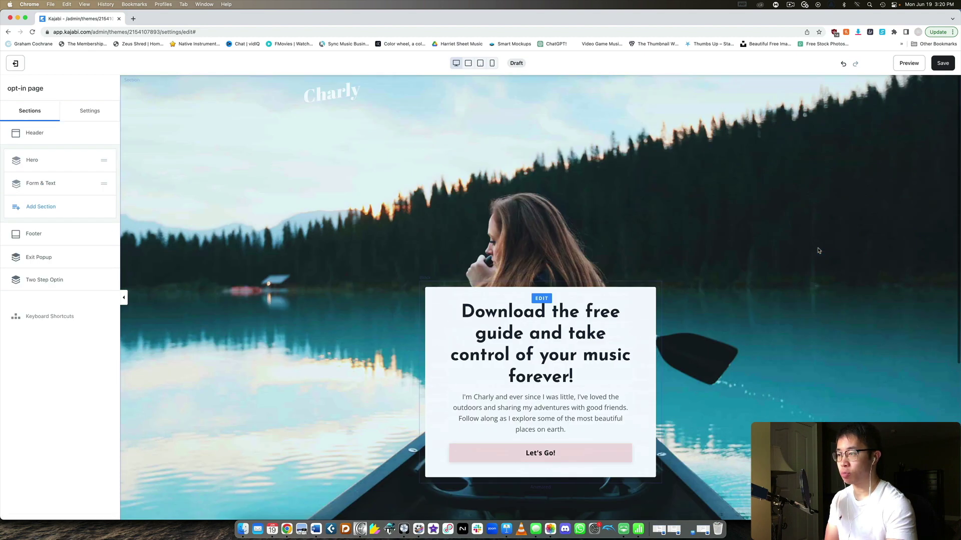
scroll(819, 250, down, 5)
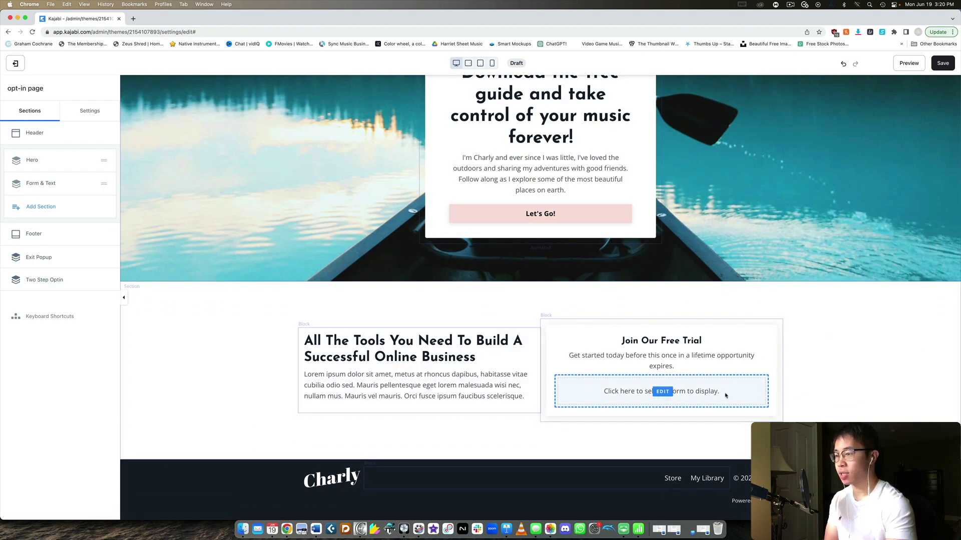
Replace the heading of the Form & Text section's text block with "Download the free music-making guide!".
click(421, 373)
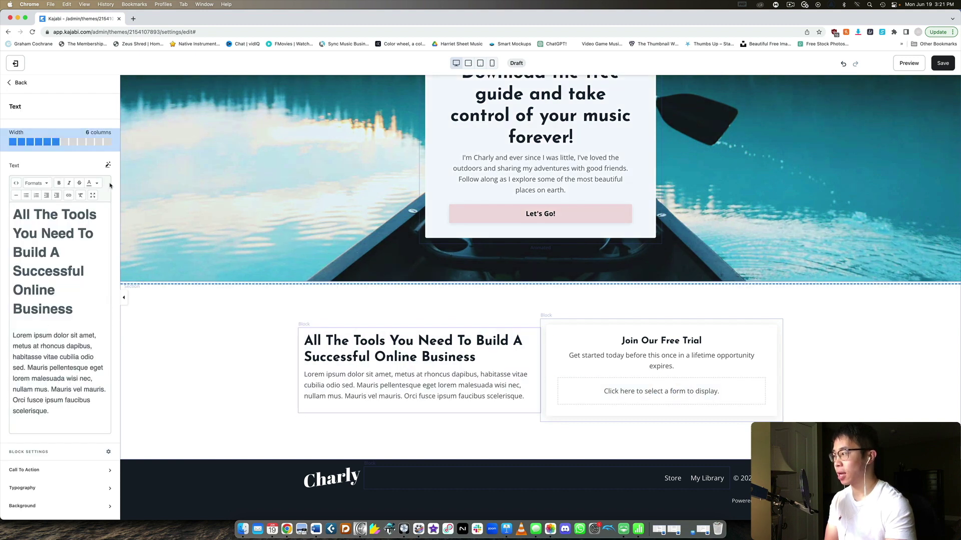
double_click(36, 307)
drag(4, 256, 11, 210)
text(Download t)
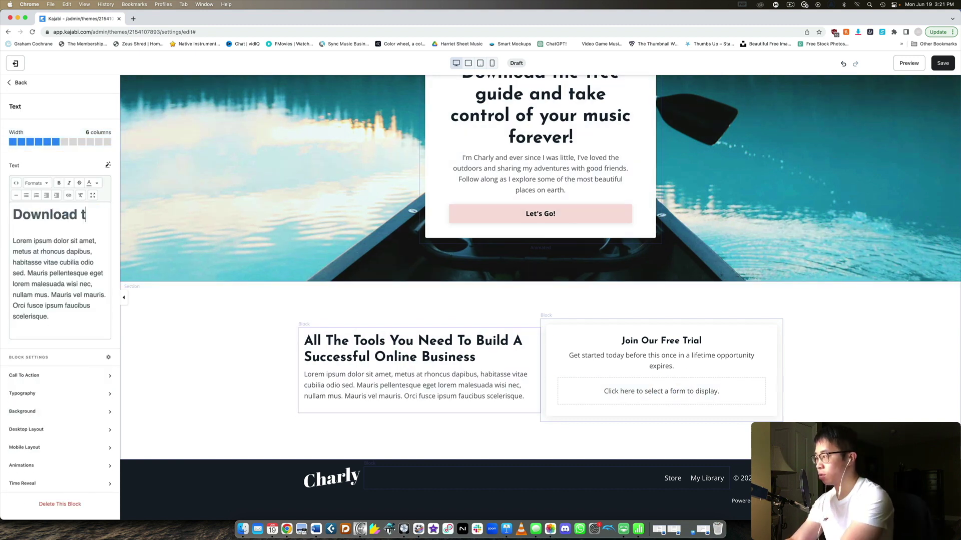
text(he free mu)
key(BackSpace)
key(BackSpace)
key(BackSpace)
text(e music-=makin)
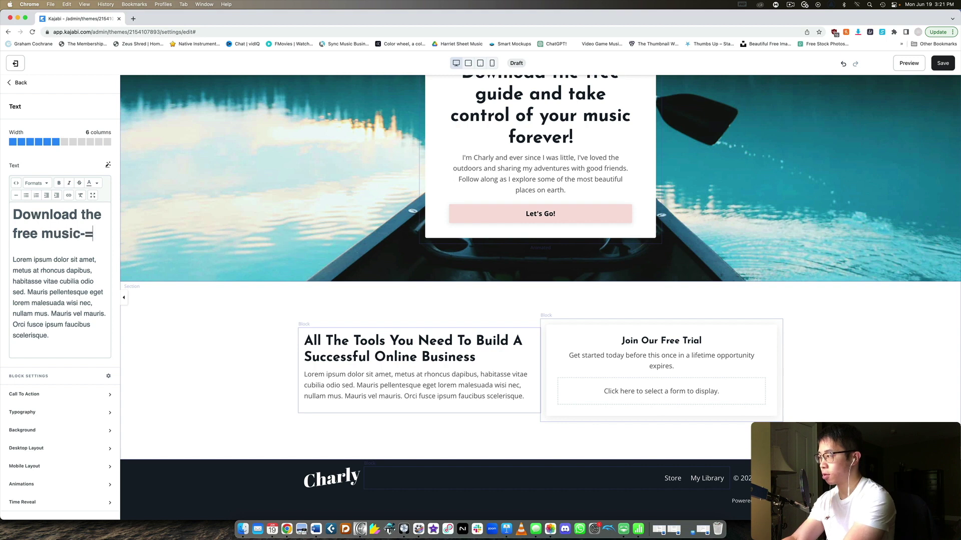
key(BackSpace)
key(BackSpace)
key(BackSpace)
key(BackSpace)
key(BackSpace)
key(BackSpace)
text(mak)
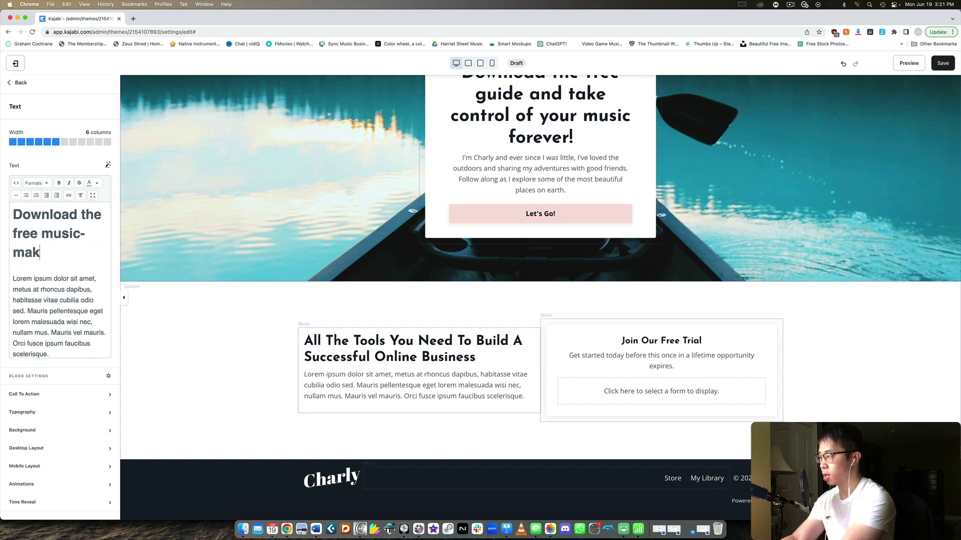
text(ing guide!)
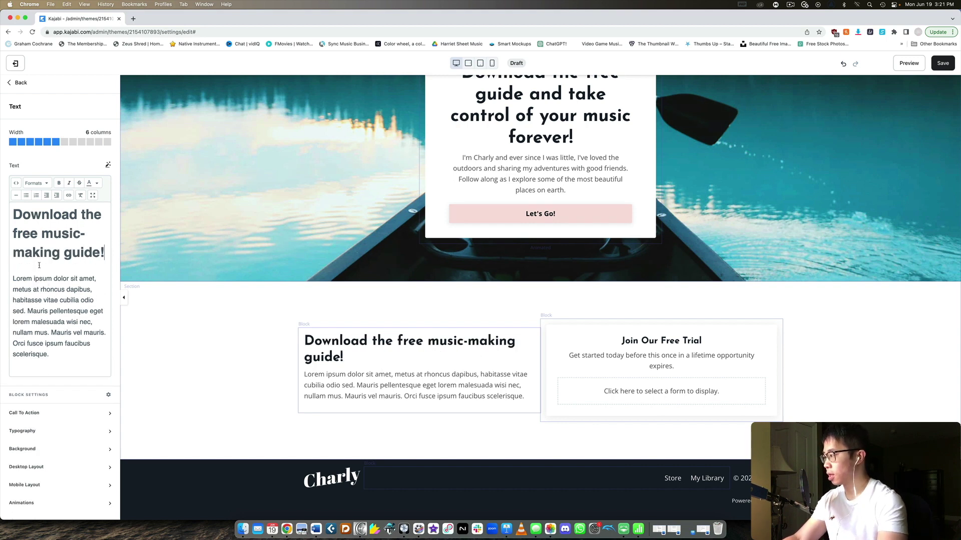
Replace the placeholder paragraph below that heading with "Compose music with confidence using my free 3-step system.".
drag(13, 280, 38, 367)
text(Comp)
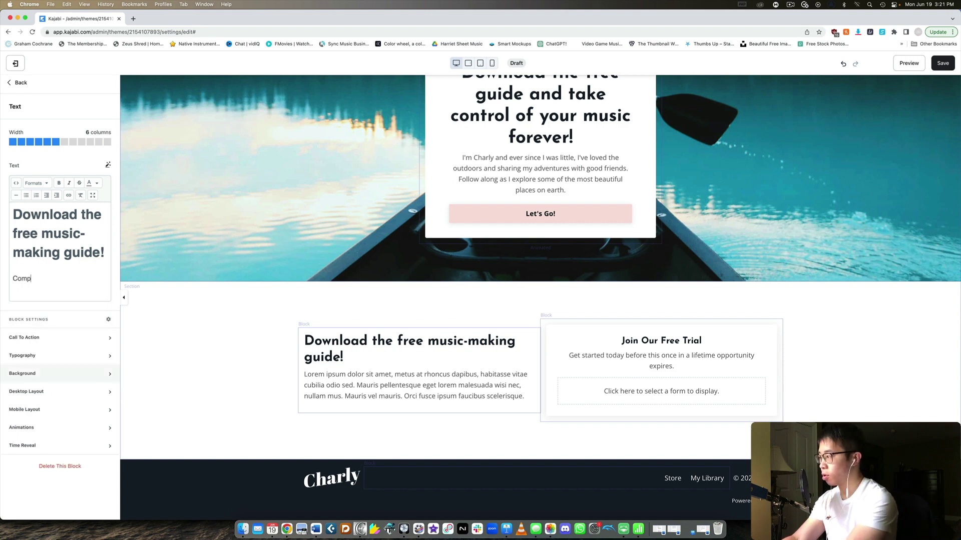
text(ose music with confidence usin)
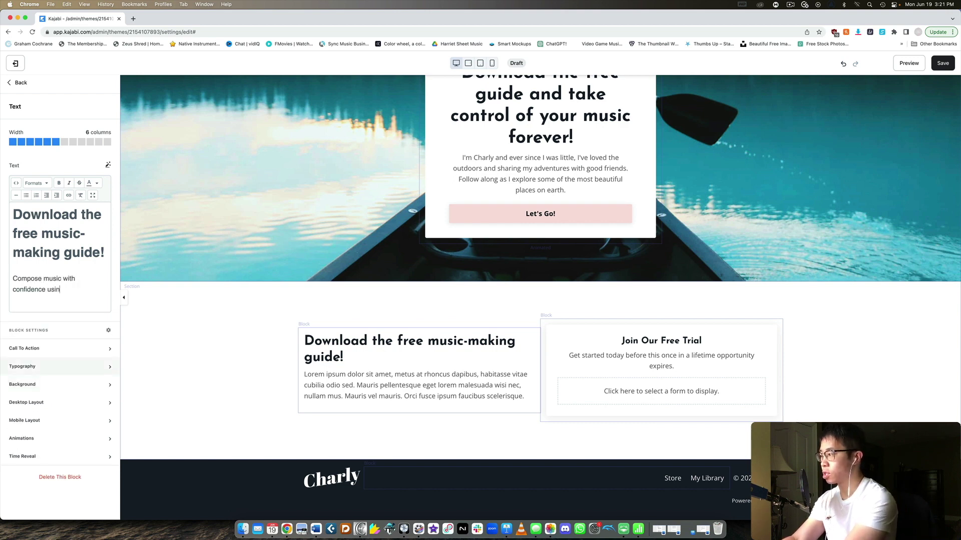
text(g my free 3-ste)
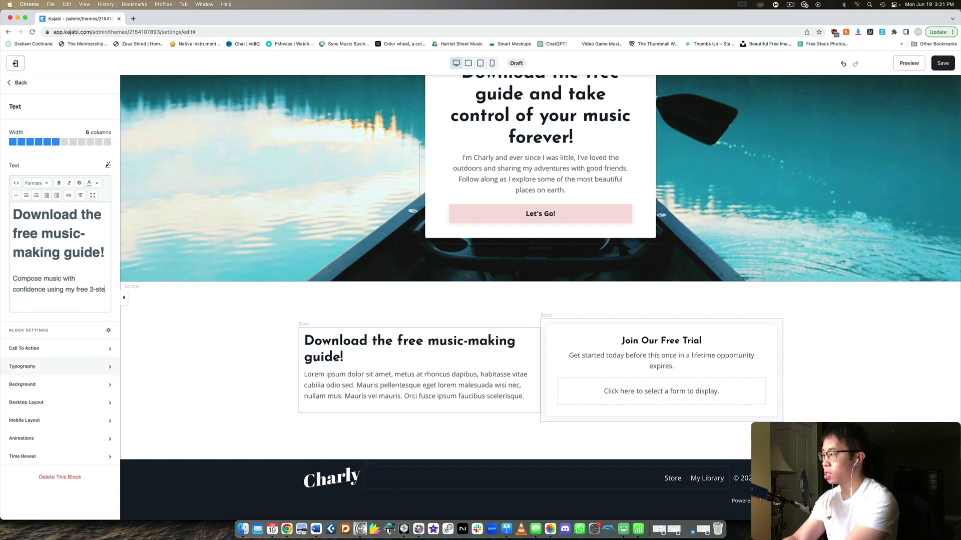
text(p system.)
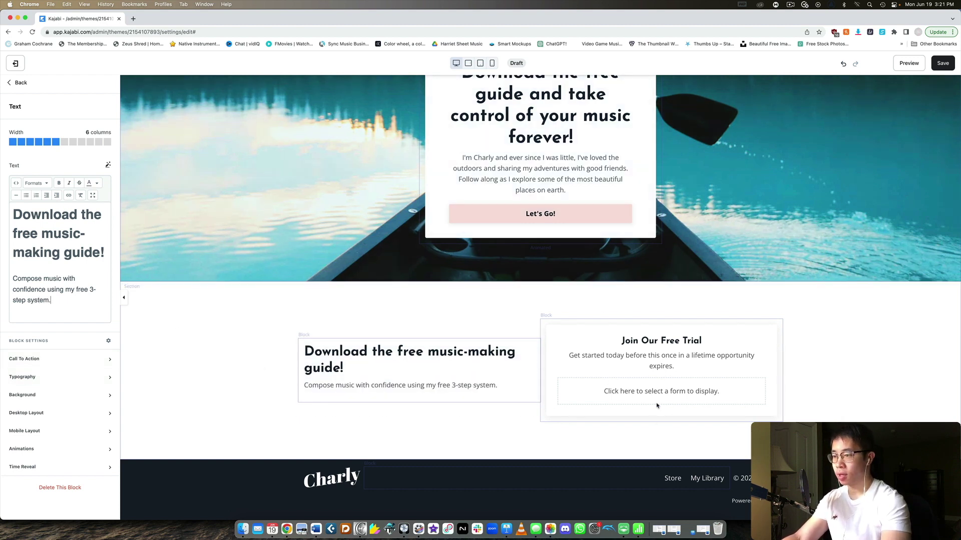
Replace the form block's "Join Our Free Trial" heading with "Grab the free guide!".
click(663, 355)
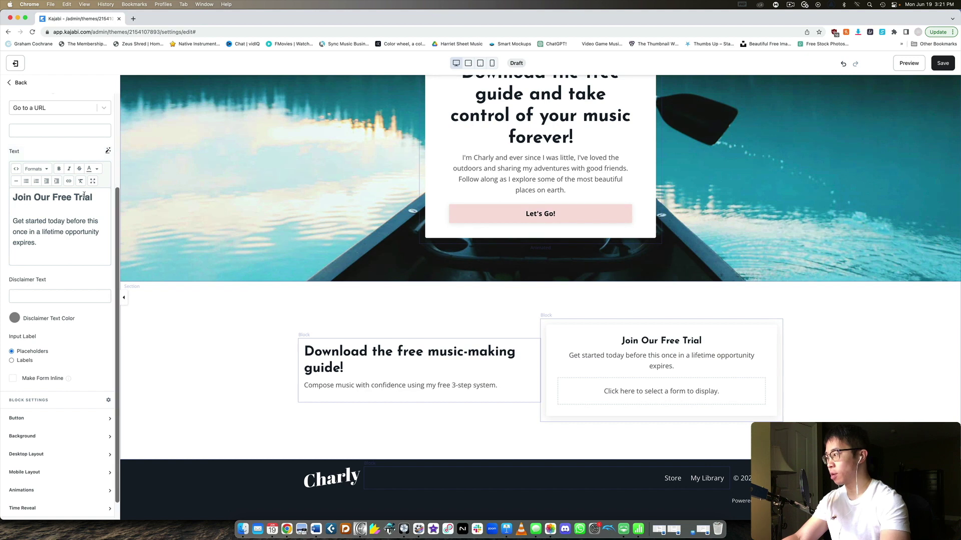
drag(92, 197, 9, 199)
text(Grab tet ht)
key(BackSpace)
key(BackSpace)
key(BackSpace)
key(BackSpace)
key(BackSpace)
text(he free guide!)
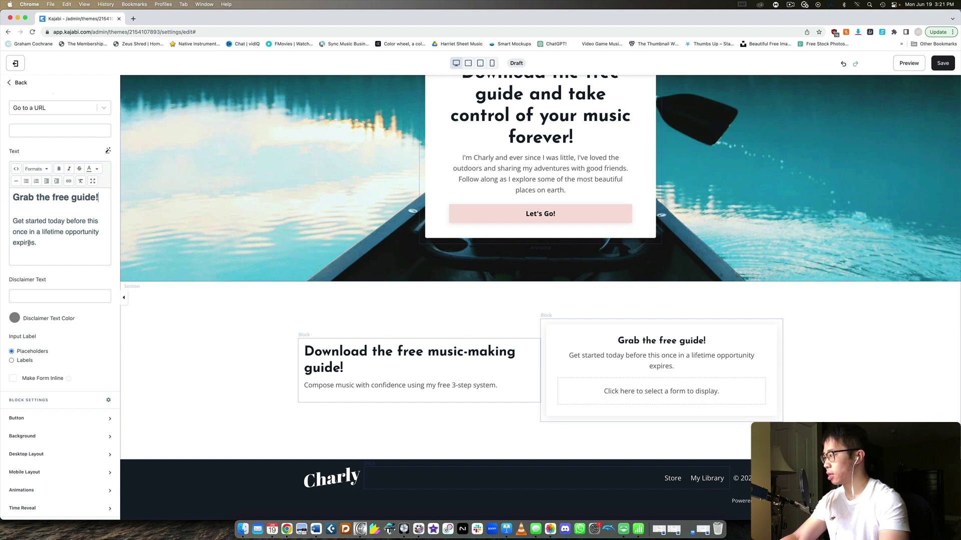
Replace the form block's description with "Take control of your compositions and release music you're proud of.".
drag(35, 243, 12, 221)
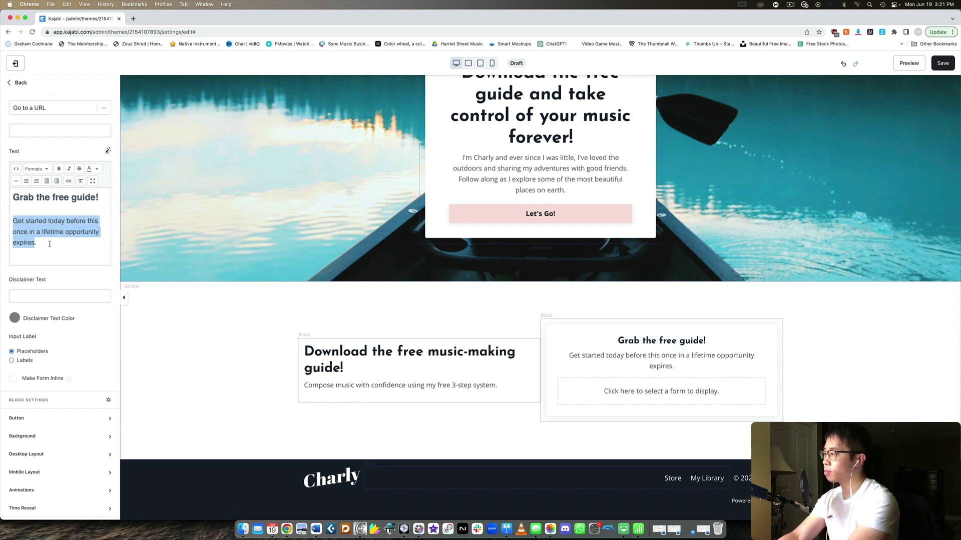
text(Take control of your compo)
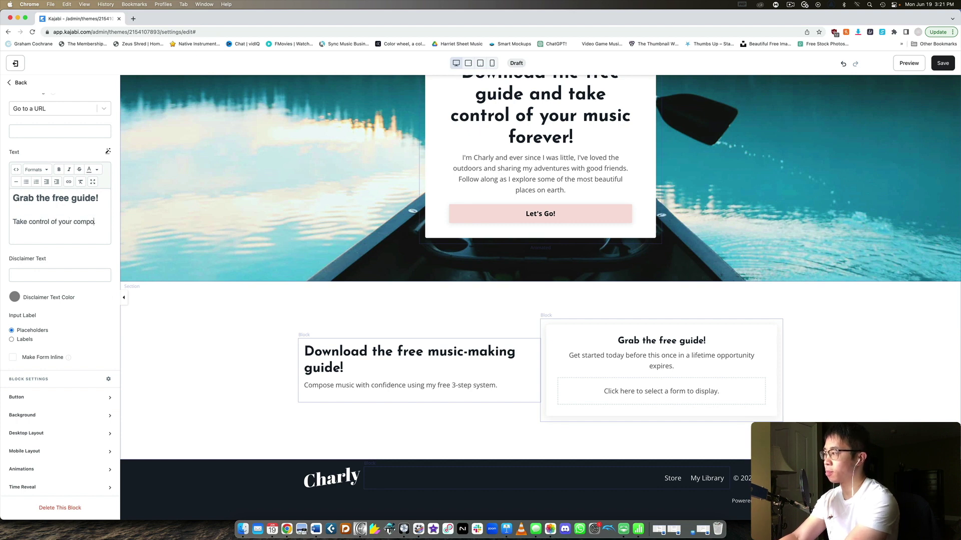
text(sitions and )
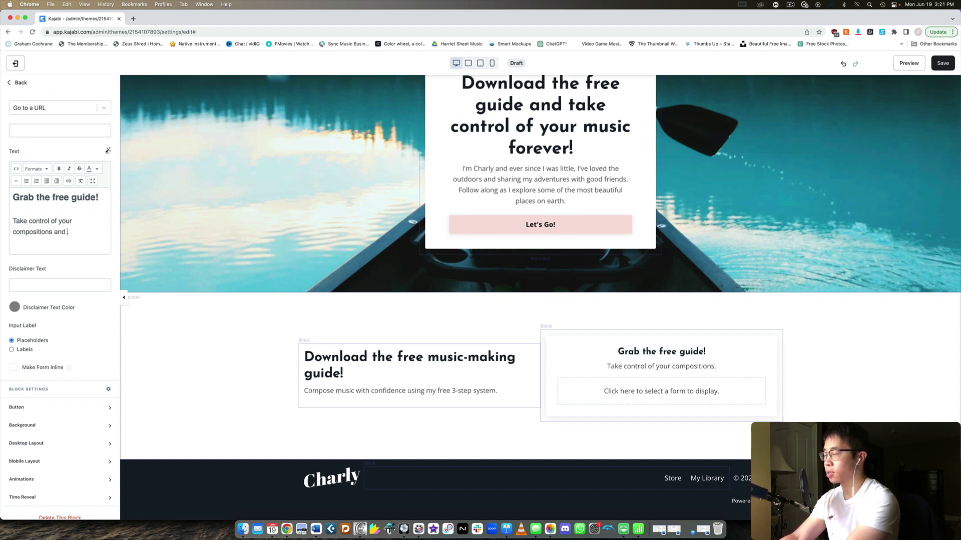
text(release music you're proud of.)
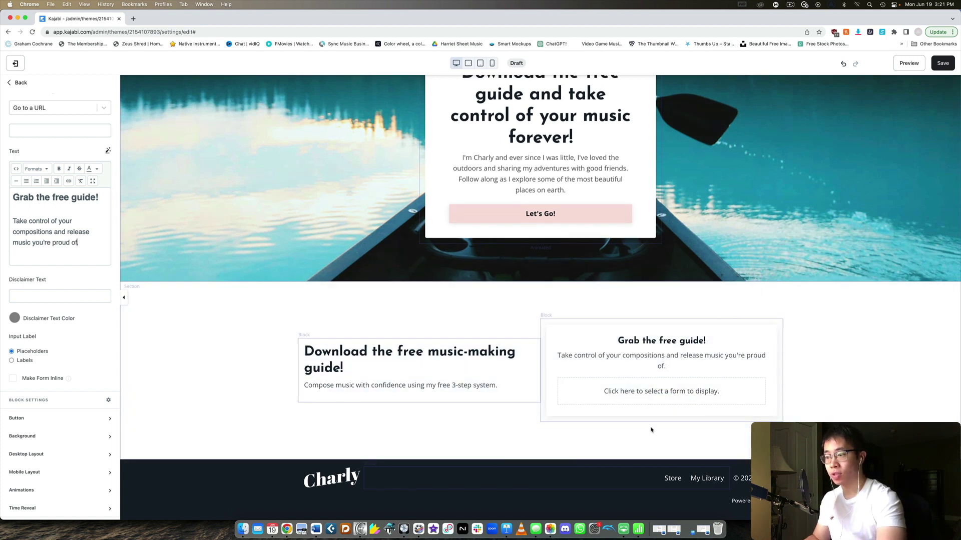
Assign the Default Form to the "Grab the free guide!" form block.
click(724, 390)
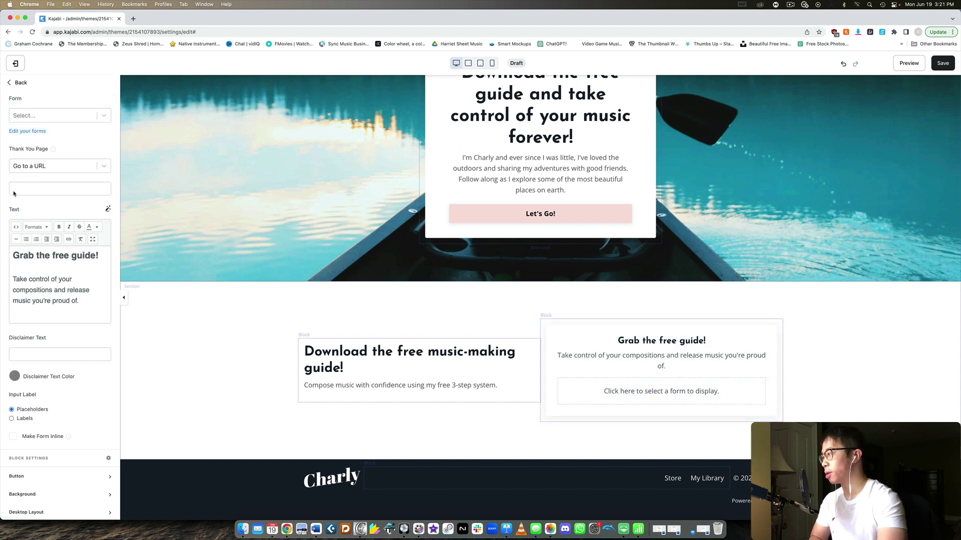
click(37, 182)
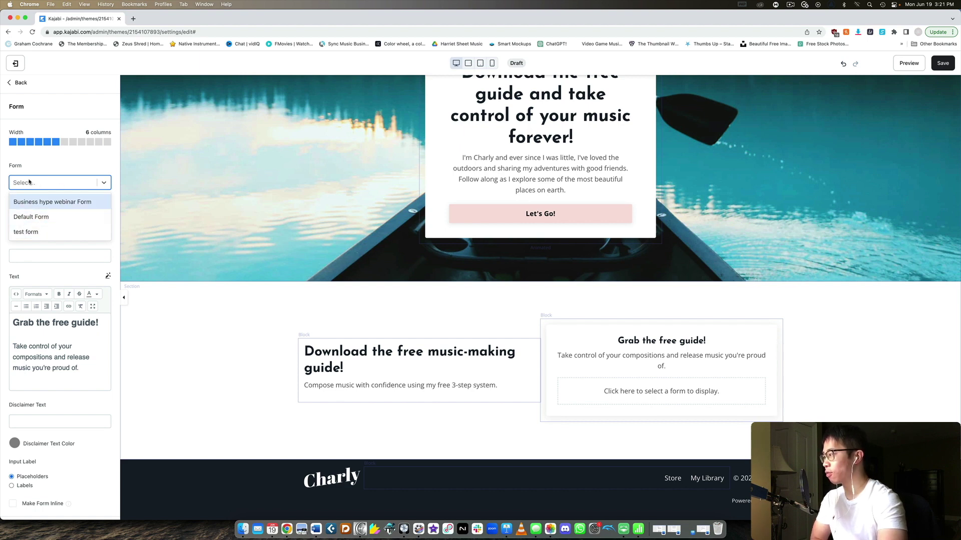
click(46, 218)
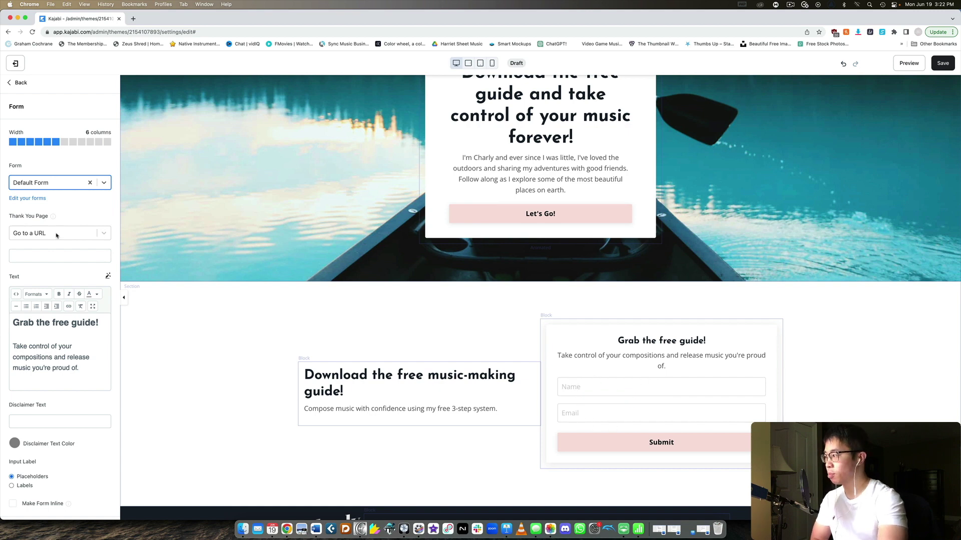
Examine the form block's Submit button settings and its Thank You Page options.
click(622, 443)
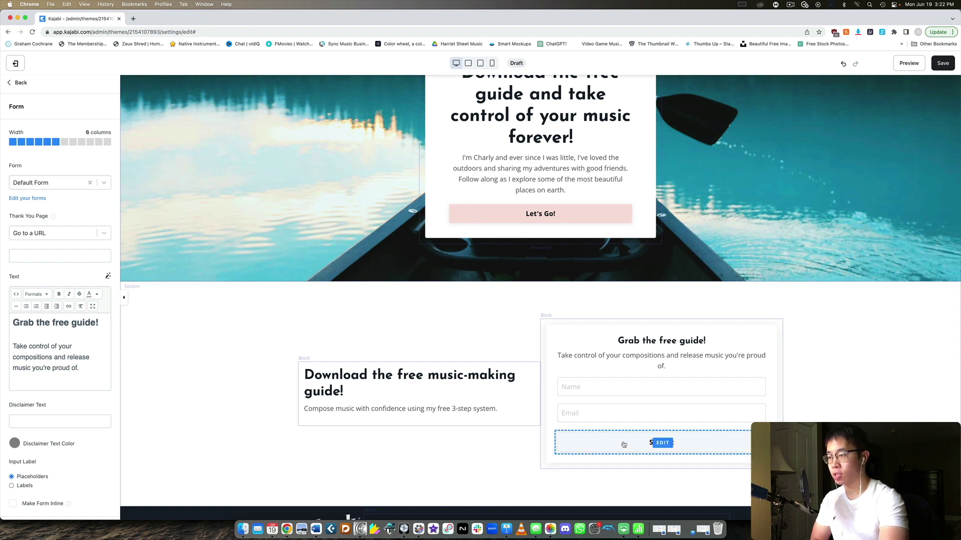
scroll(69, 231, down, 10)
scroll(33, 206, up, 5)
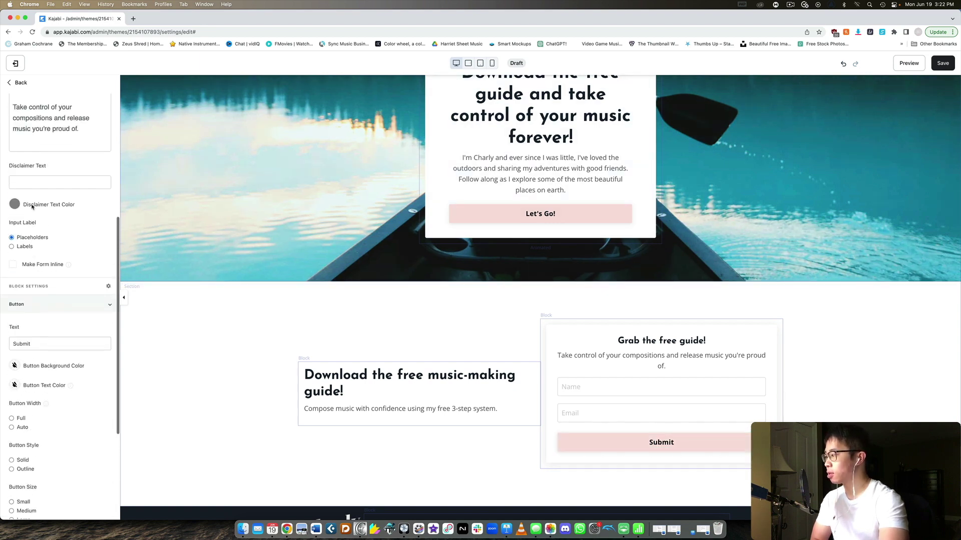
scroll(31, 205, up, 3)
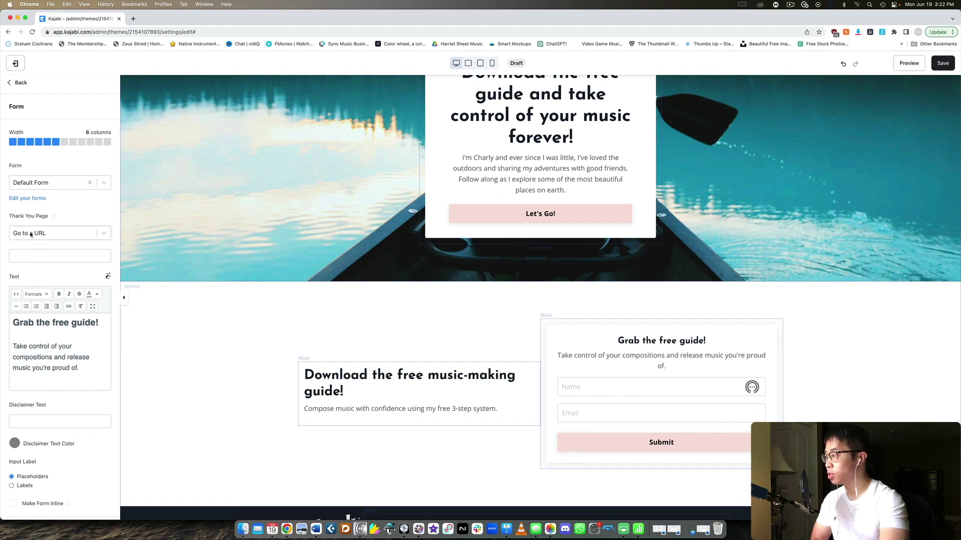
click(30, 233)
click(281, 240)
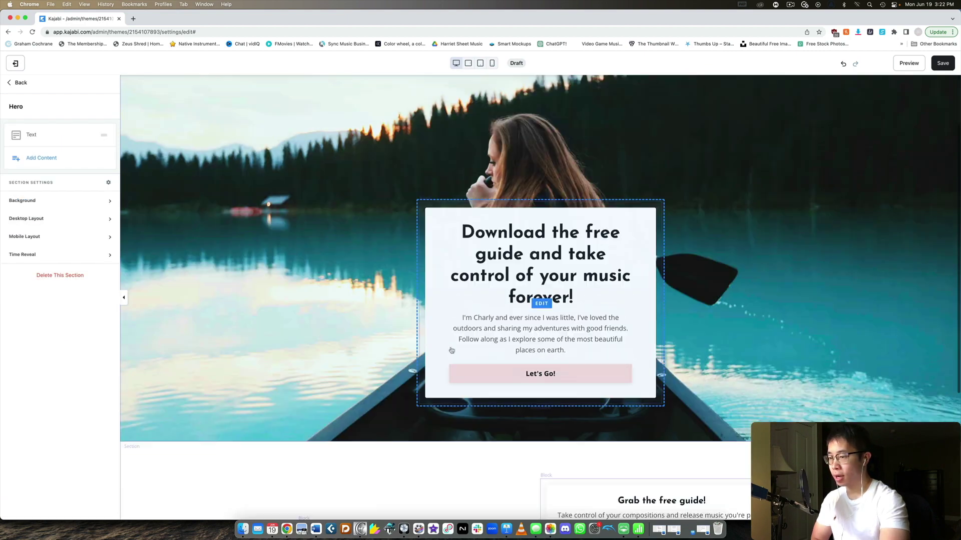
scroll(451, 350, down, 5)
click(661, 396)
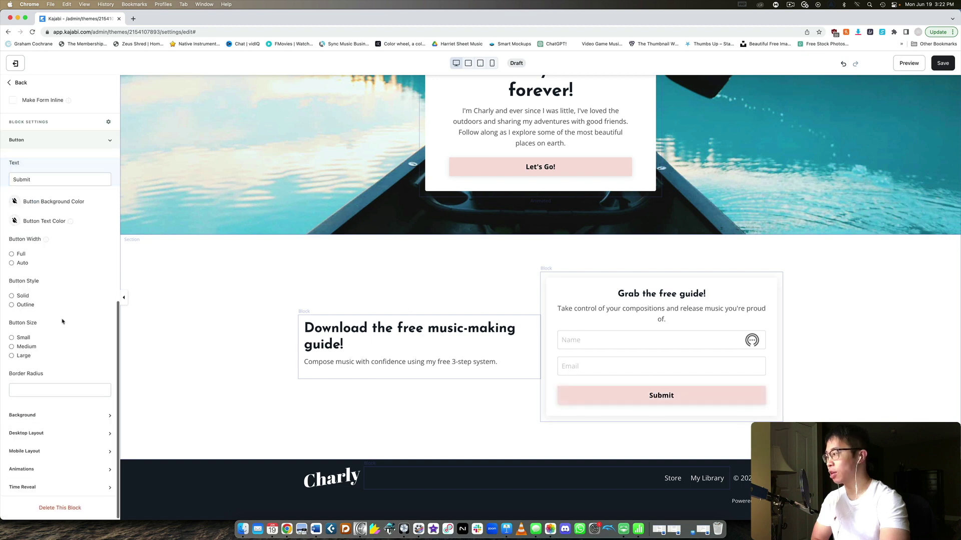
scroll(63, 321, up, 3)
scroll(63, 321, up, 7)
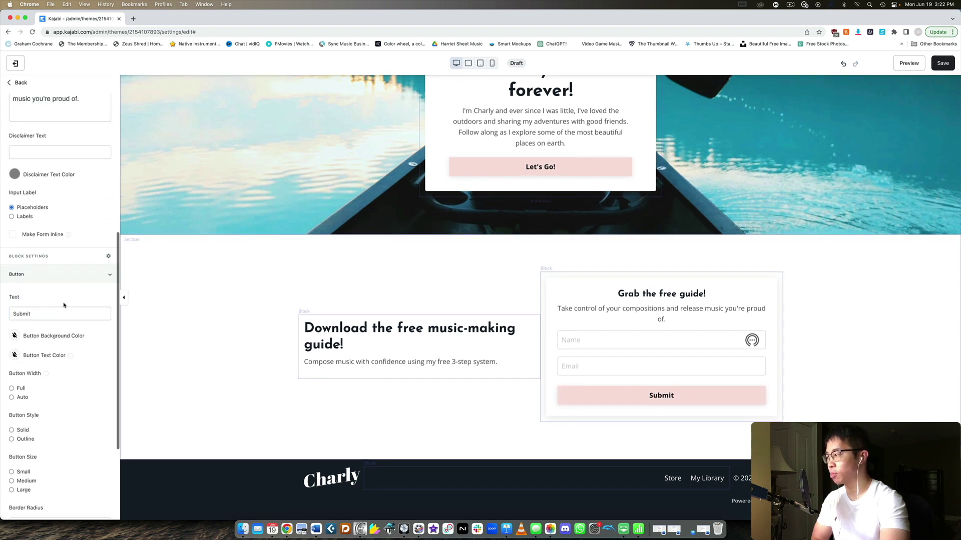
Save the landing page and exit the page editor.
click(942, 62)
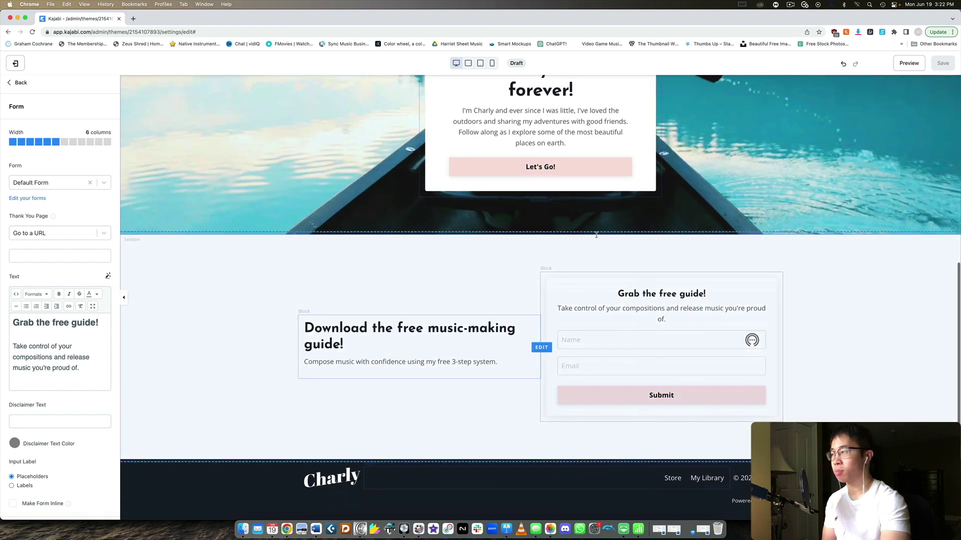
click(15, 64)
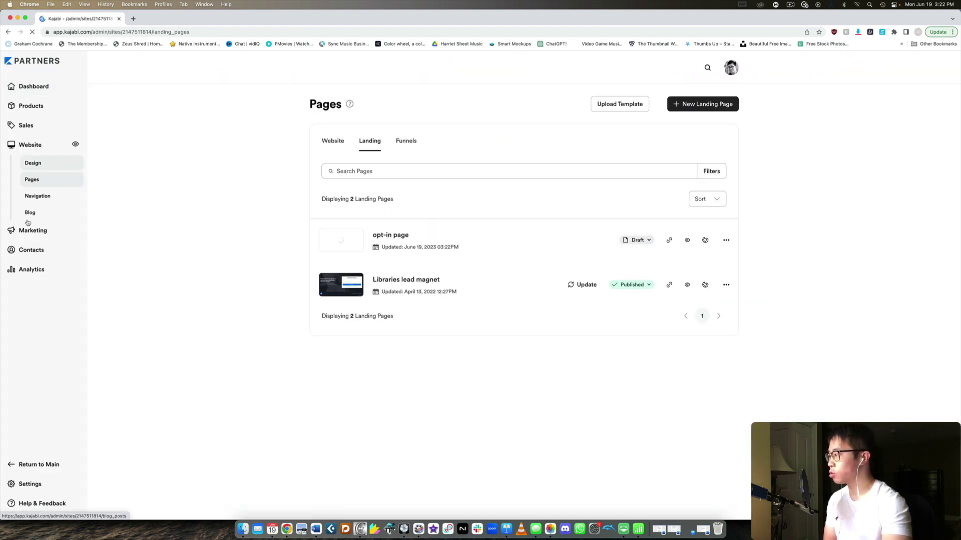
Open the Default Form from the marketing forms and set its opt-in to Single Opt-In.
click(38, 230)
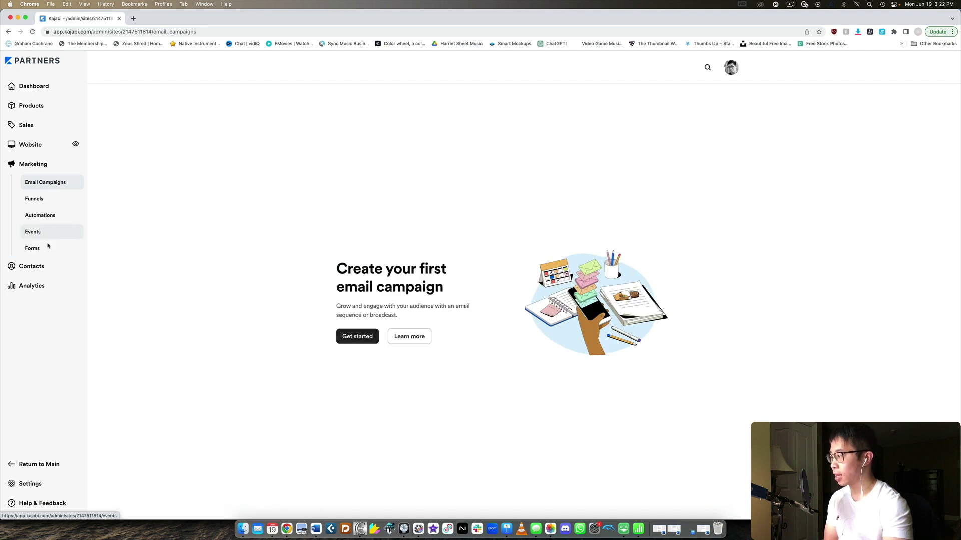
click(42, 251)
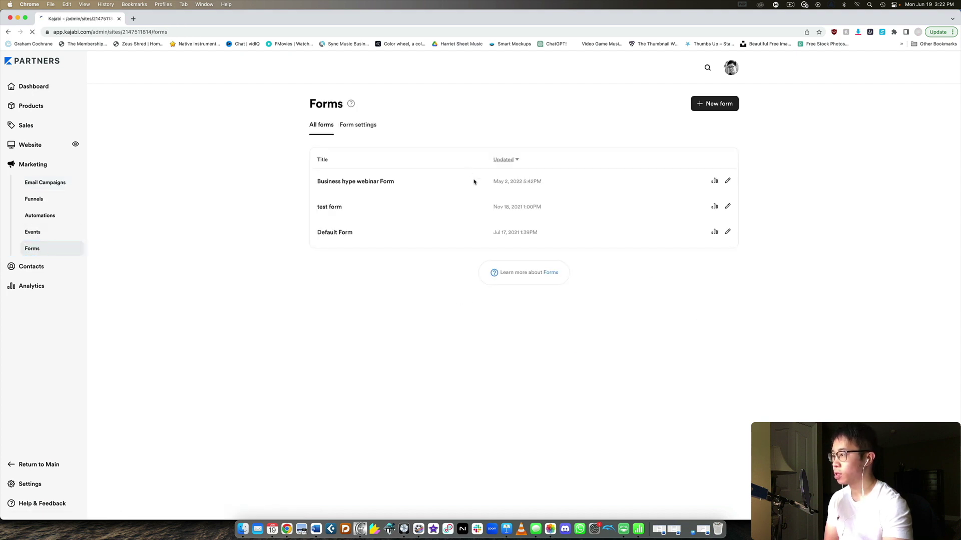
click(347, 233)
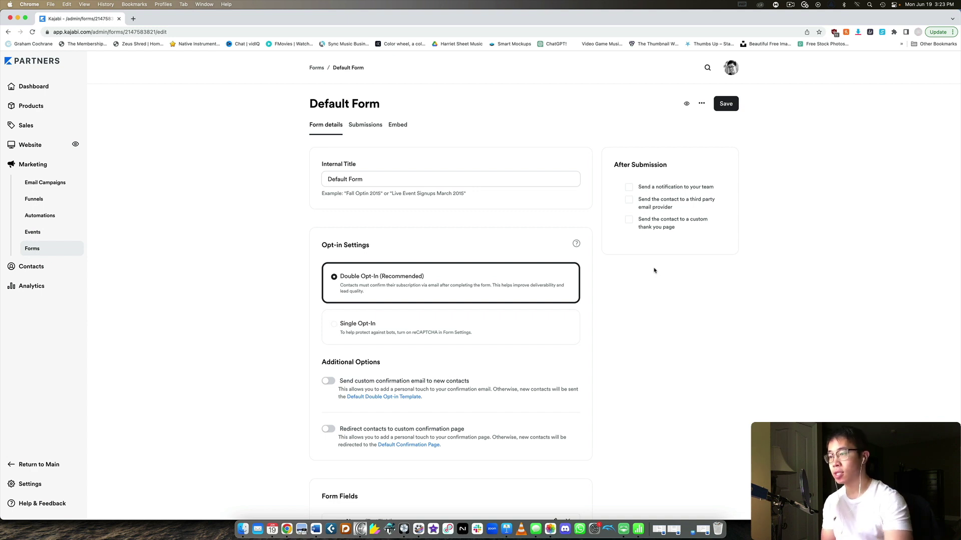
click(539, 322)
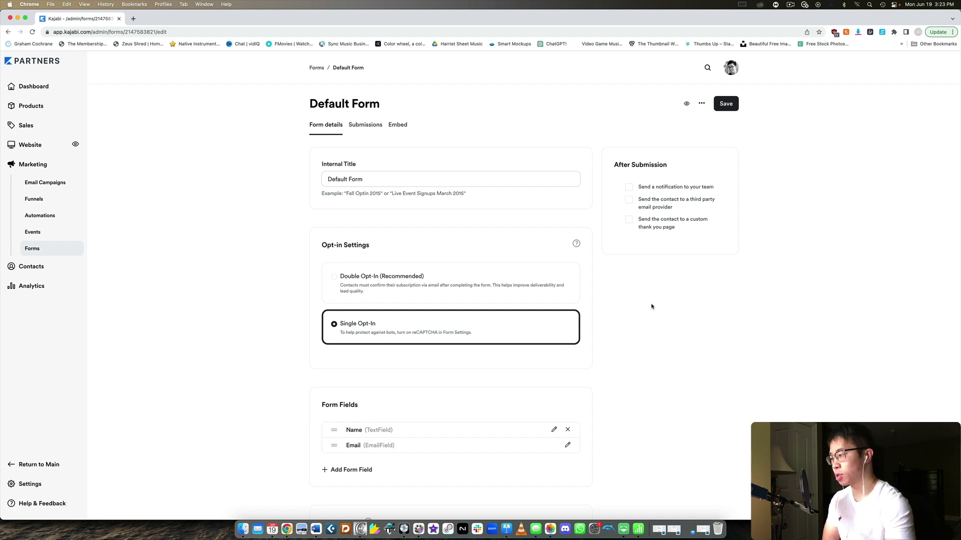
Look through the existing fields that can be added to the Default Form, then dismiss the choices.
scroll(652, 306, down, 3)
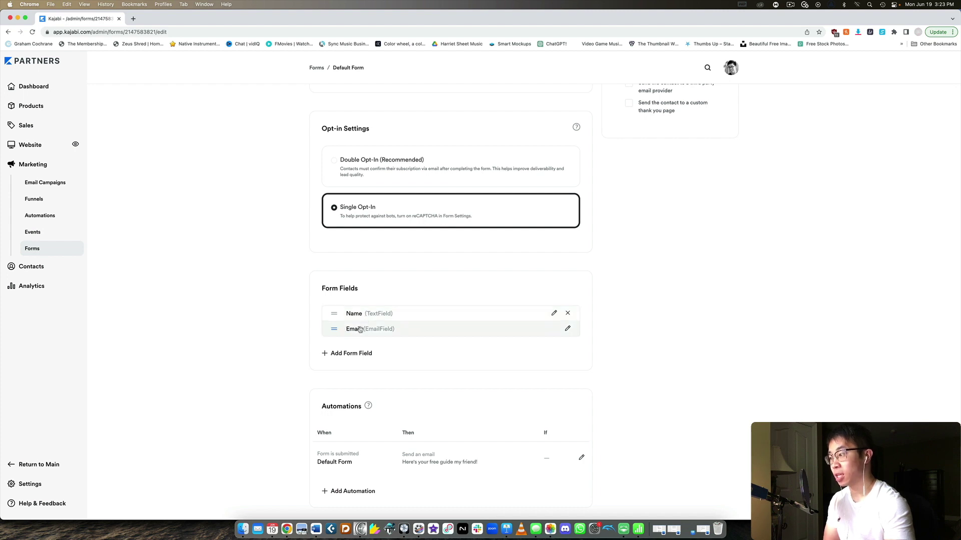
click(361, 354)
click(398, 359)
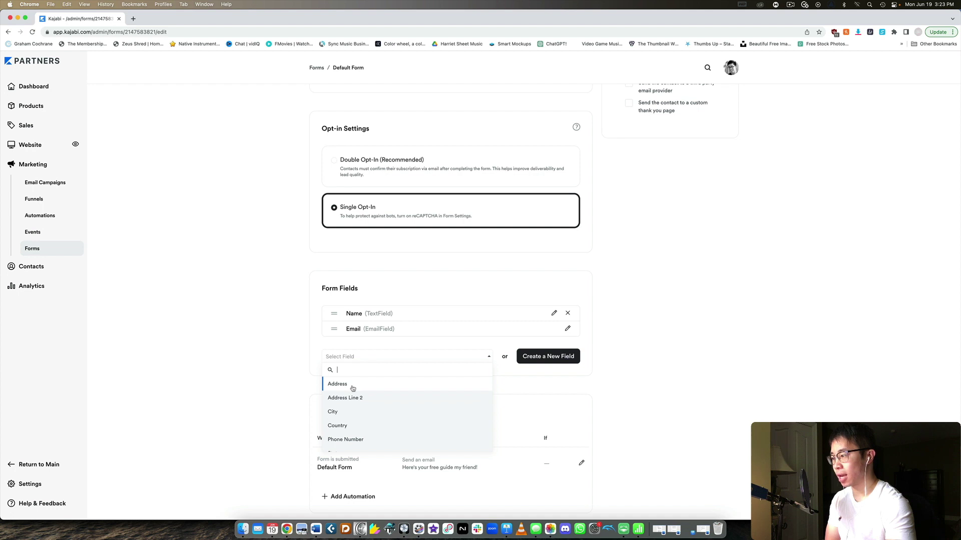
scroll(379, 415, down, 2)
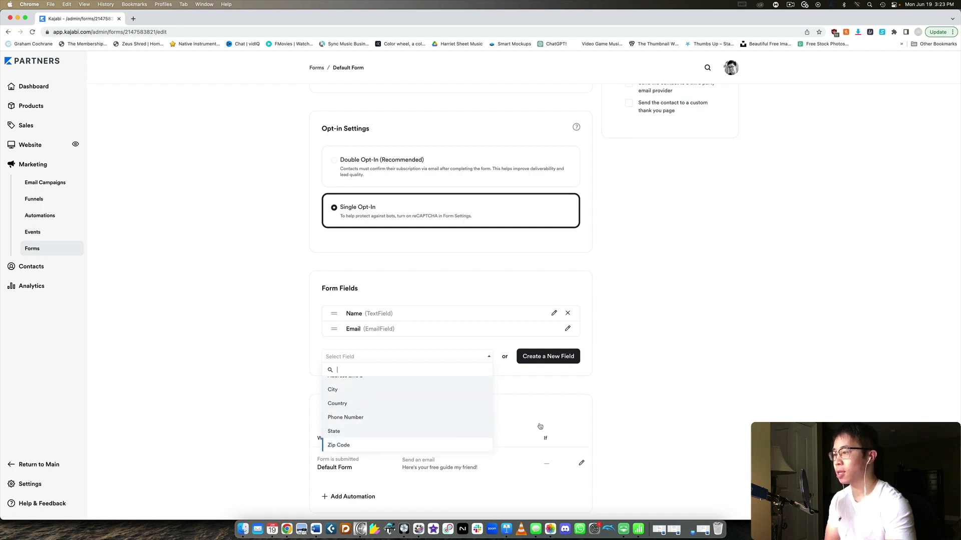
click(644, 365)
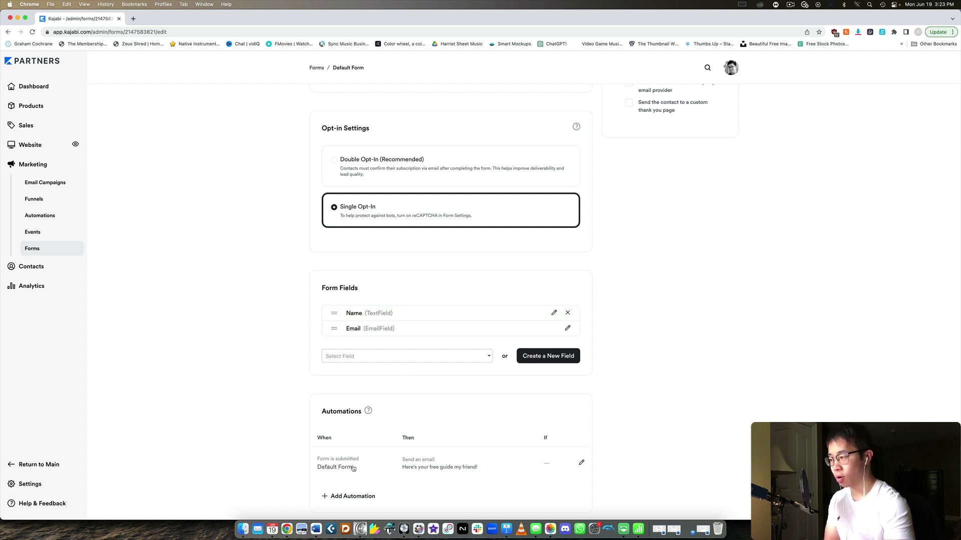
Open the form's email automation for editing and remove the blank line below the greeting in the message body.
click(581, 463)
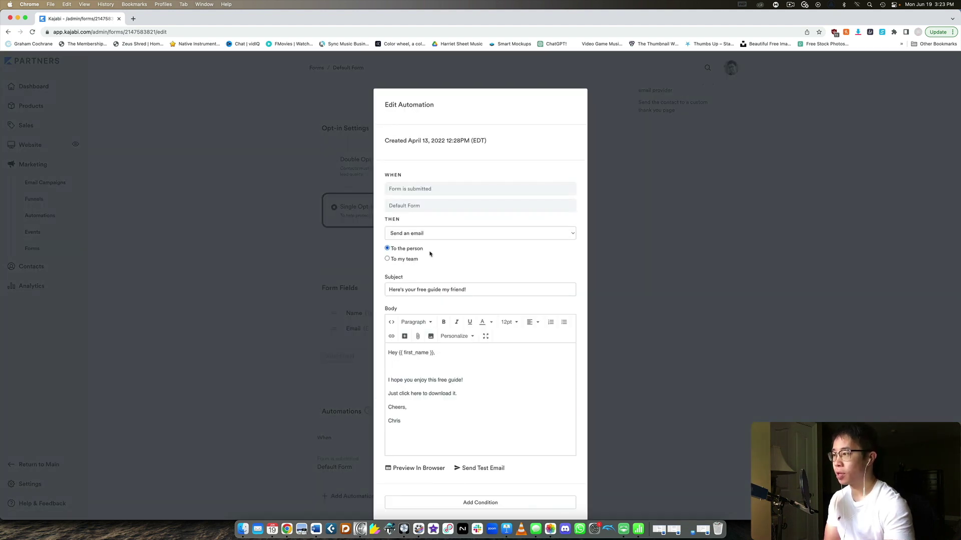
click(412, 233)
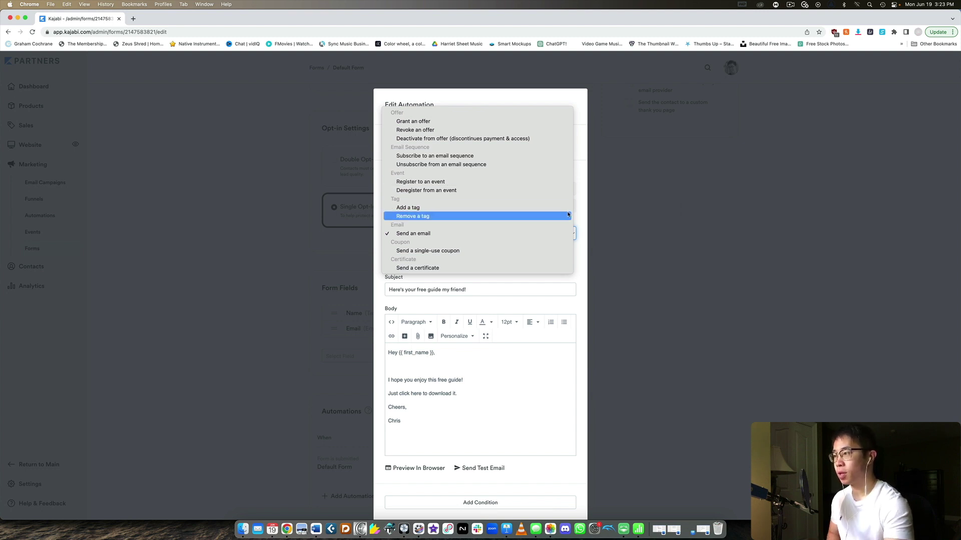
click(435, 305)
click(444, 364)
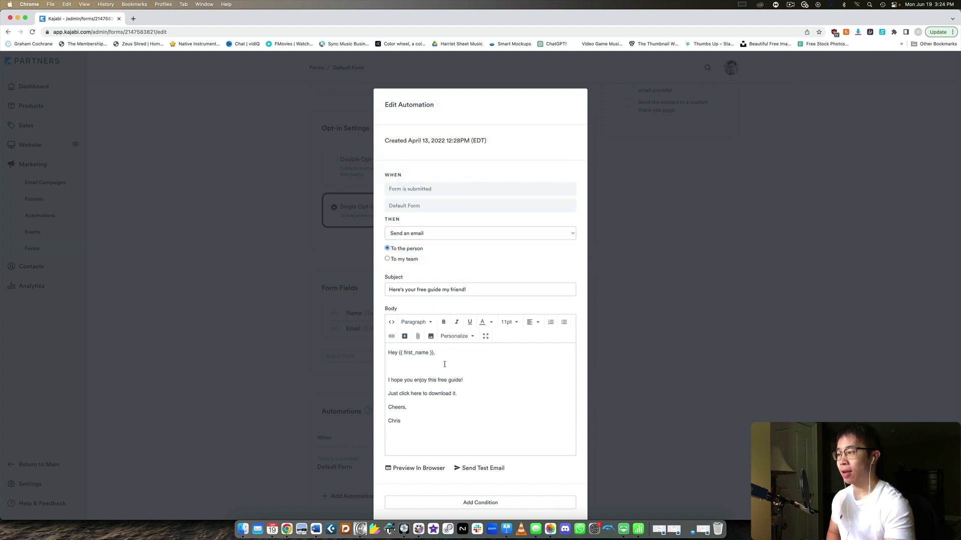
key(BackSpace)
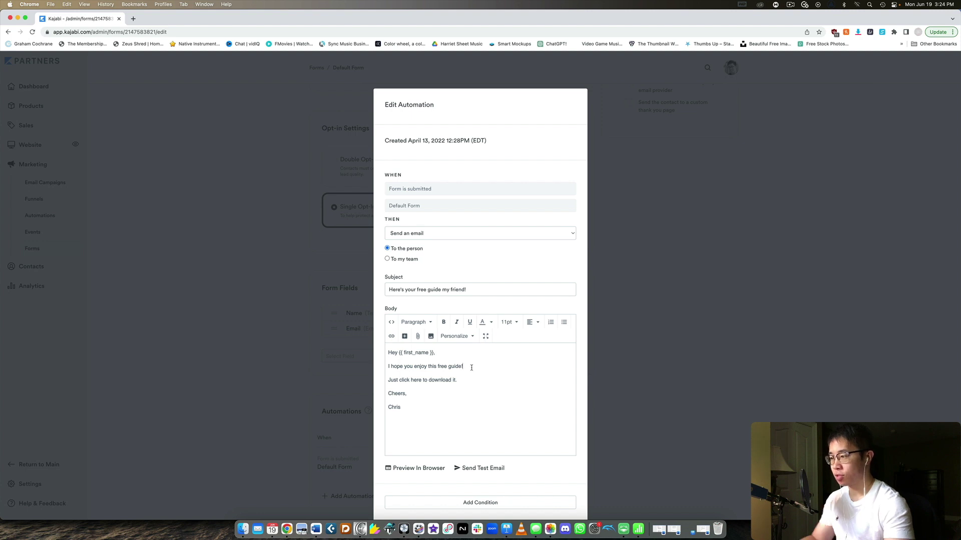
View the file upload sources for attaching a file to the email's download line and close them.
drag(457, 380, 389, 382)
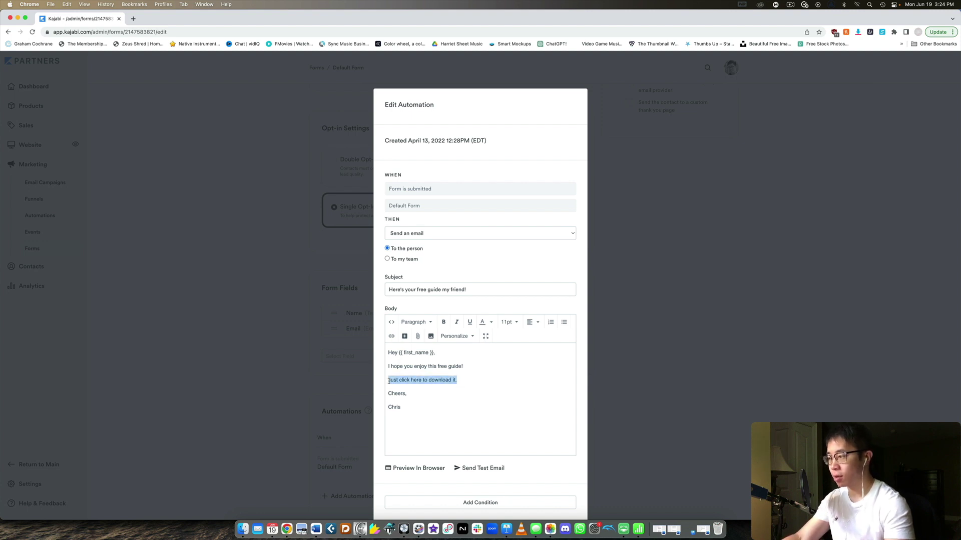
click(420, 337)
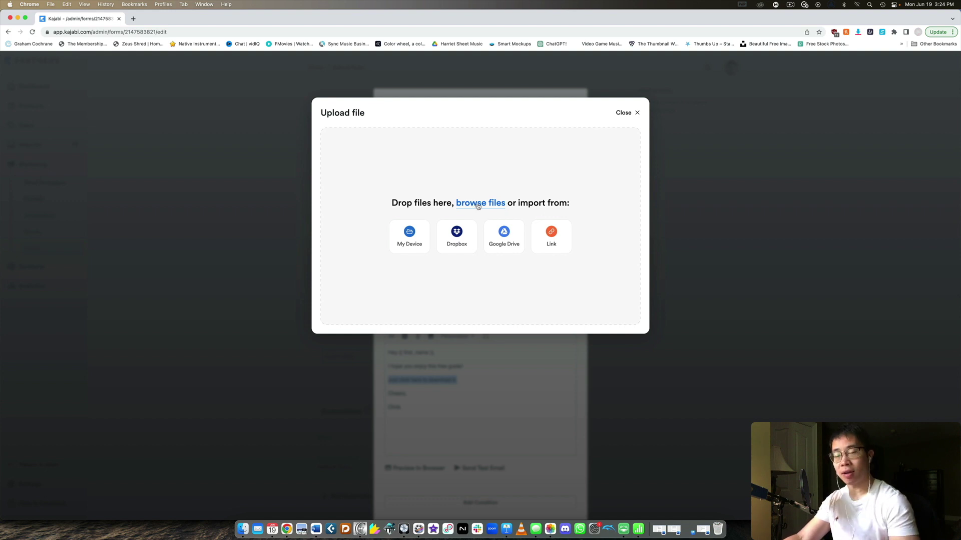
click(623, 113)
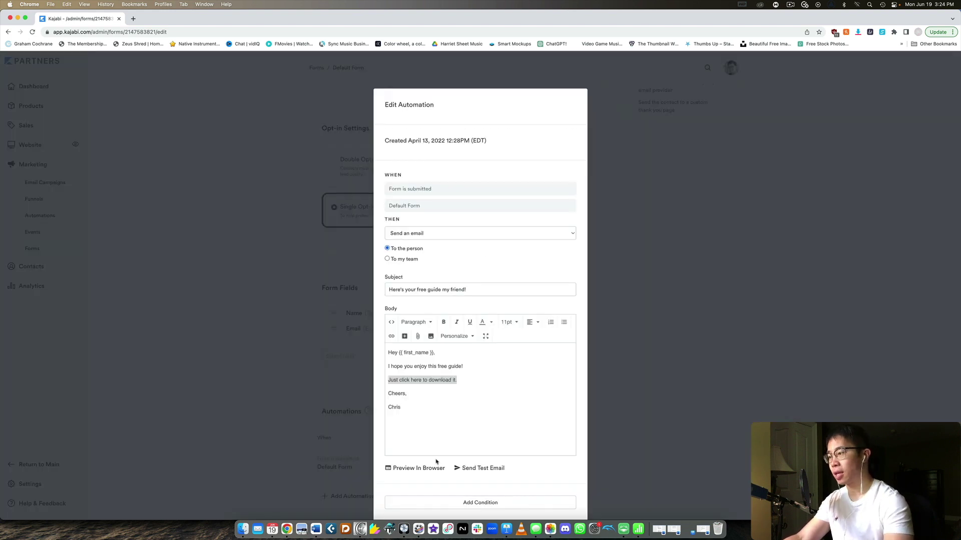
Make the line "Just click here to download it." bold in the email body and save the automation.
drag(477, 386, 388, 380)
key(super+b)
click(481, 392)
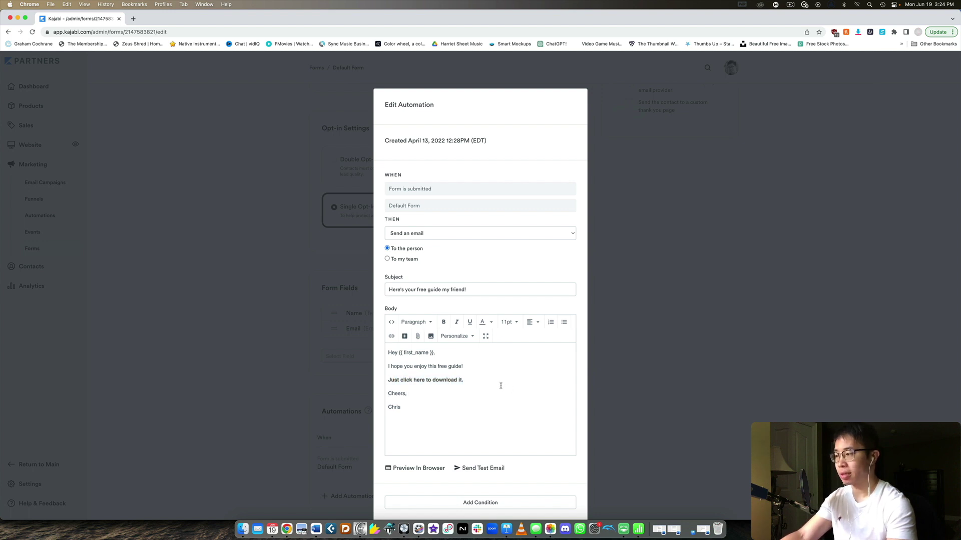
scroll(502, 388, down, 1)
scroll(501, 388, down, 1)
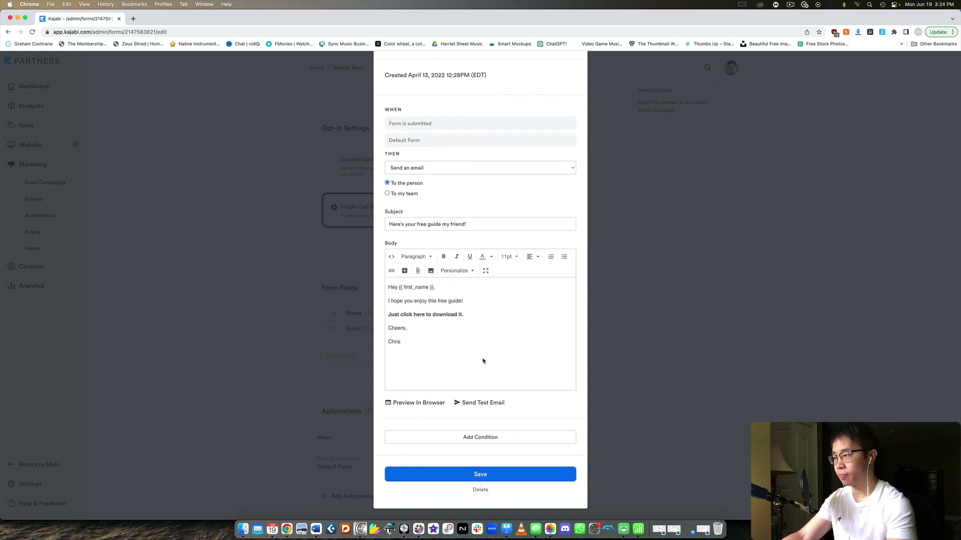
click(446, 474)
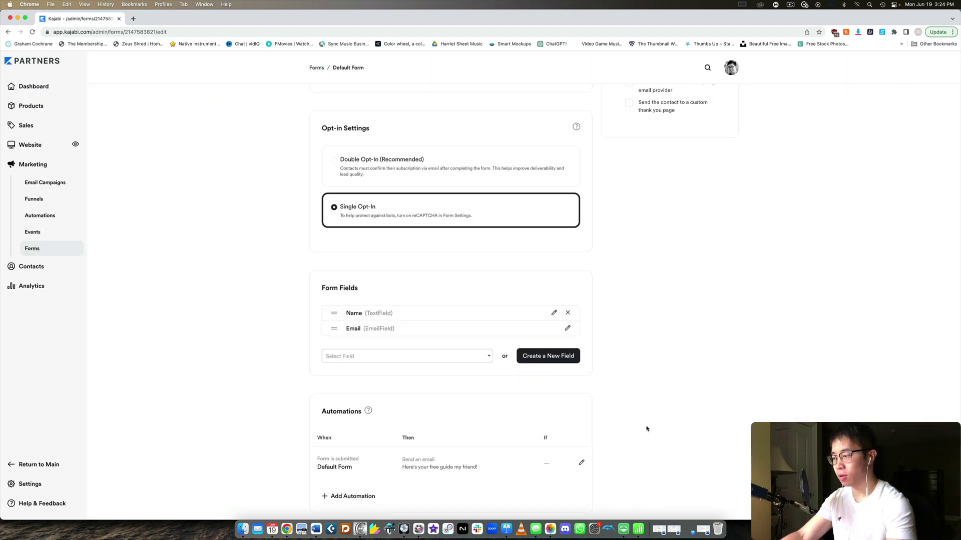
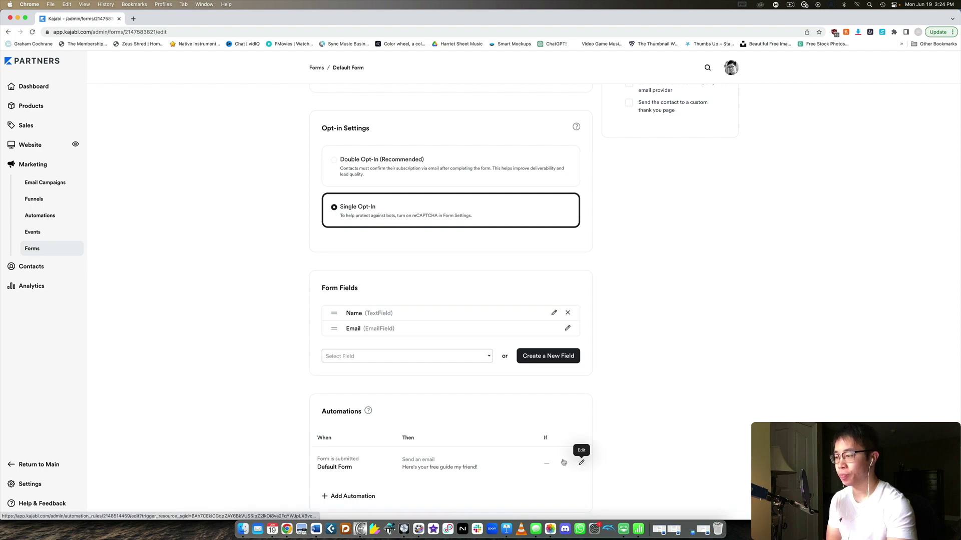
Below the automated email's signature, add "P.S. If you could share, what is one thing I can help you with on your composing journey right now?".
click(582, 463)
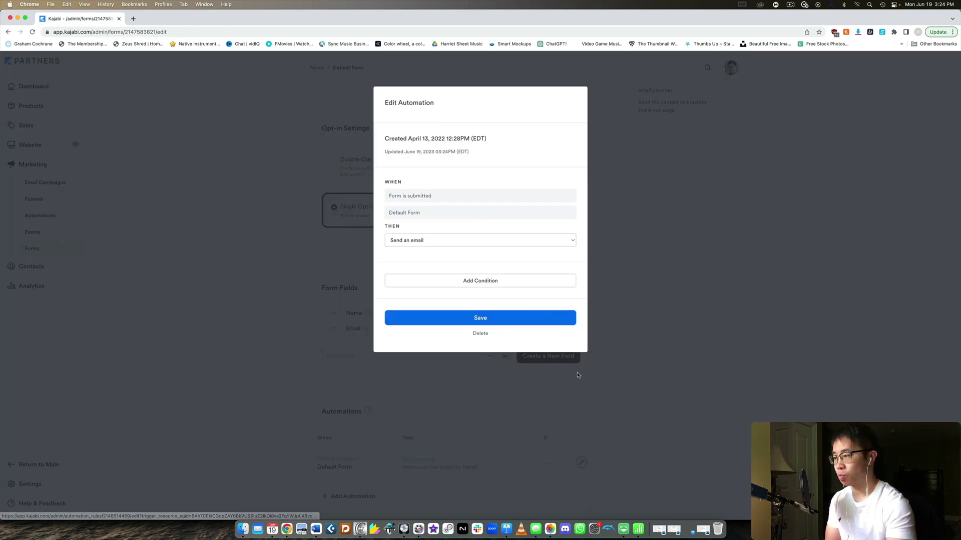
scroll(466, 408, down, 3)
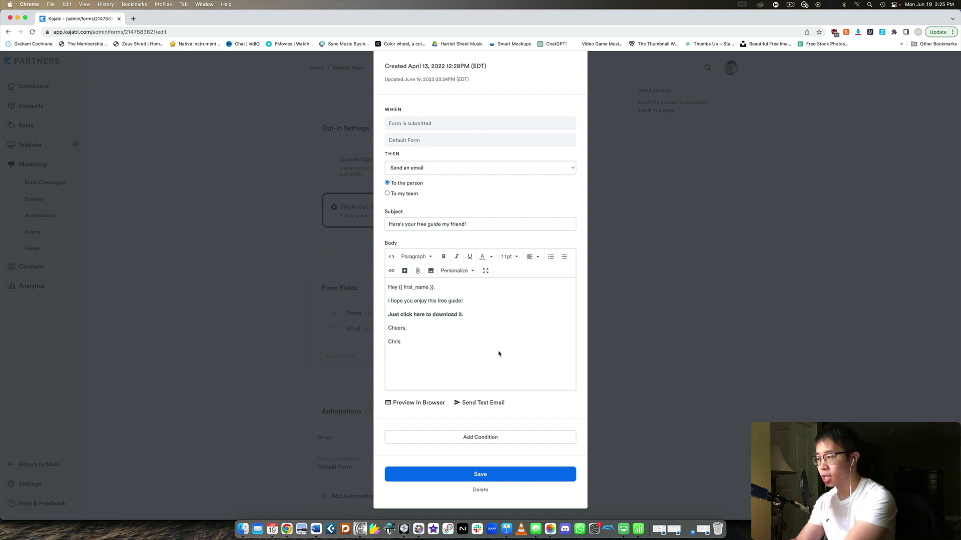
text(.S.)
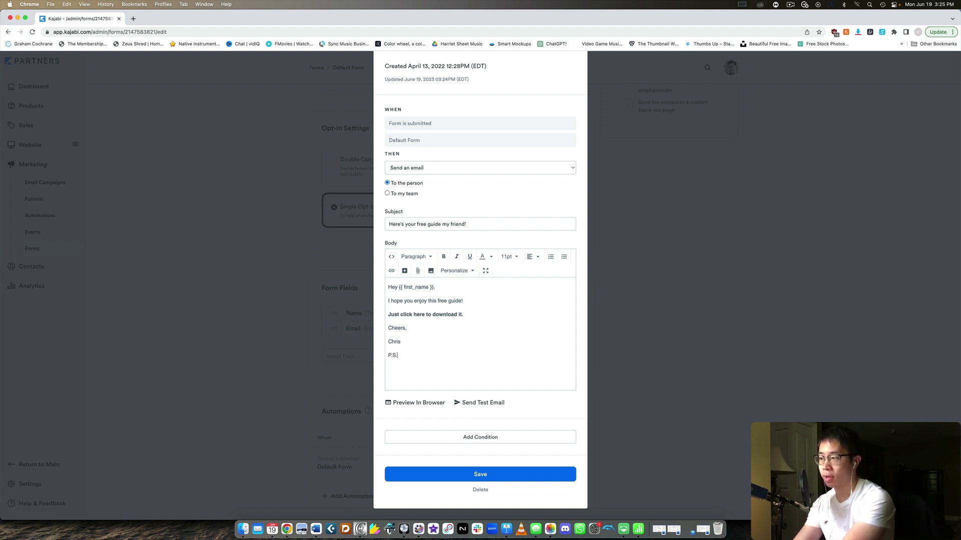
text( W)
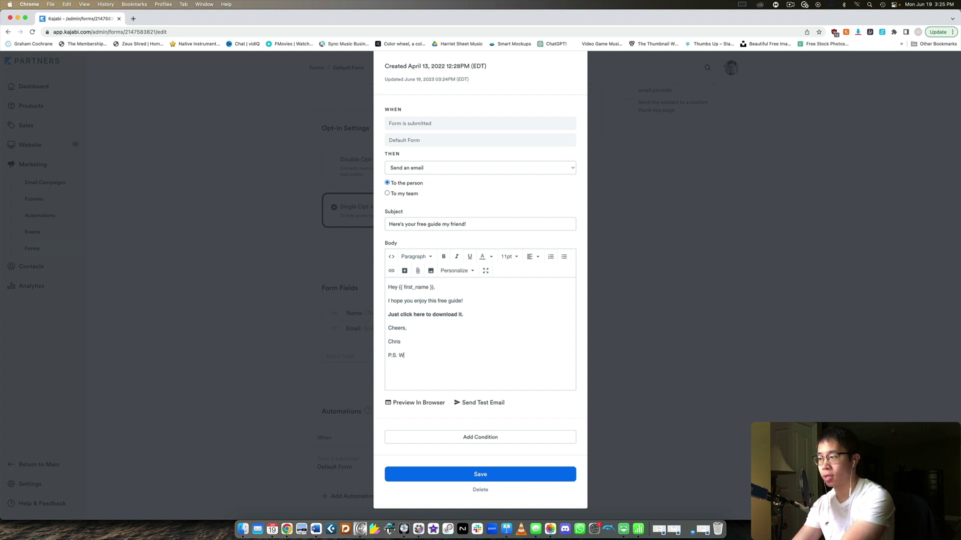
key(BackSpace)
text(If you could )
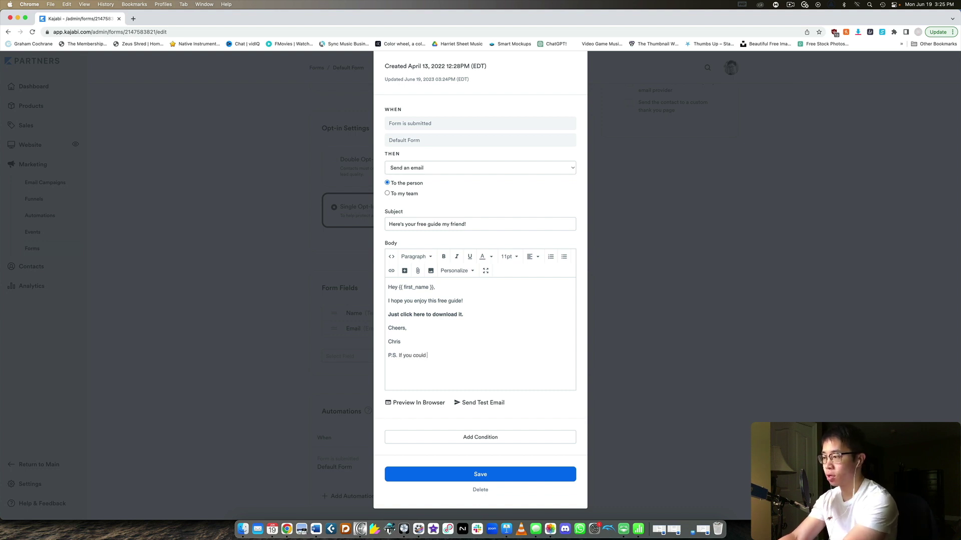
text(ould share)
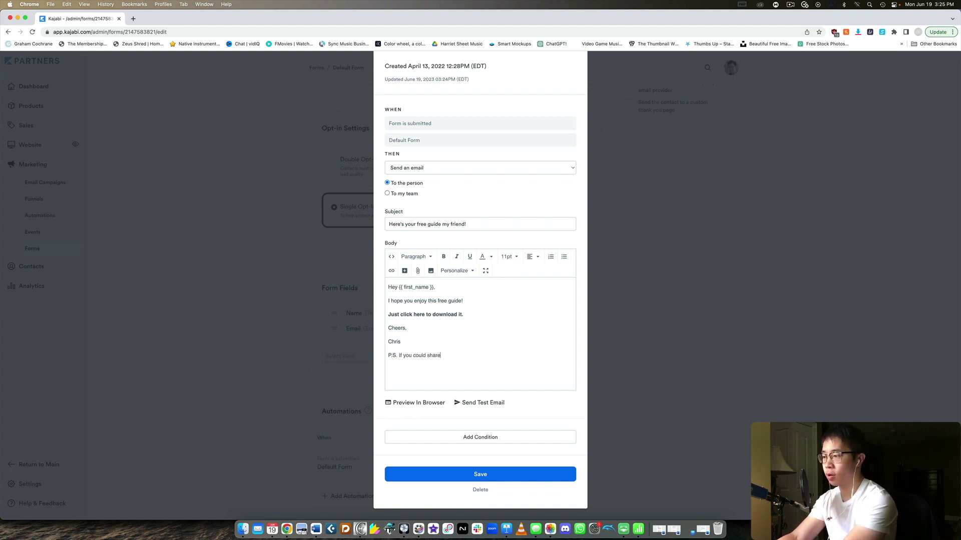
text(, what is one thing I can )
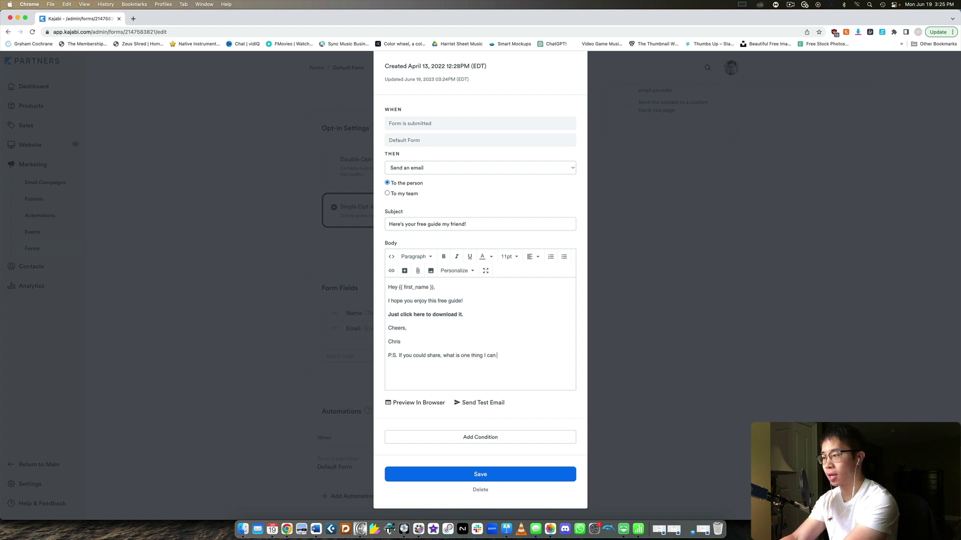
text(help you with on)
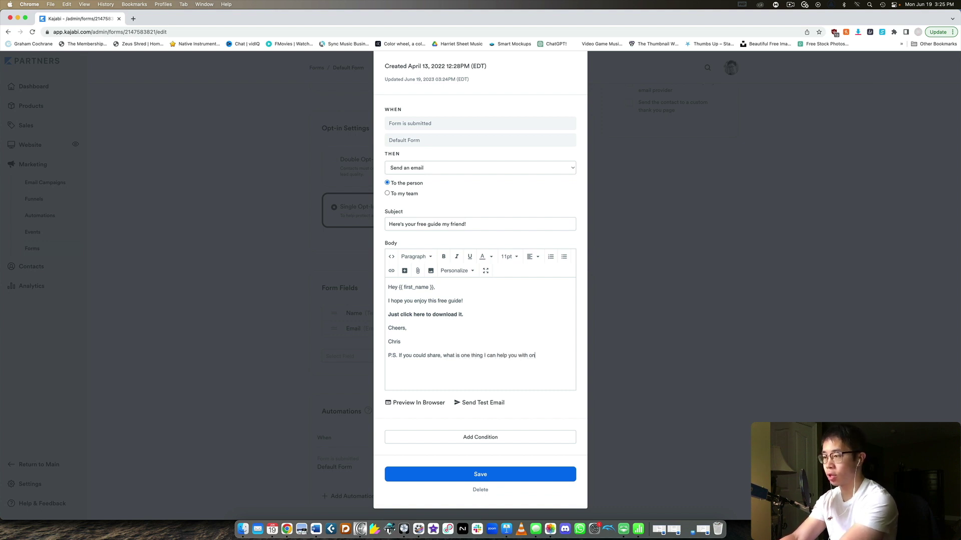
text( your composing journey right now?)
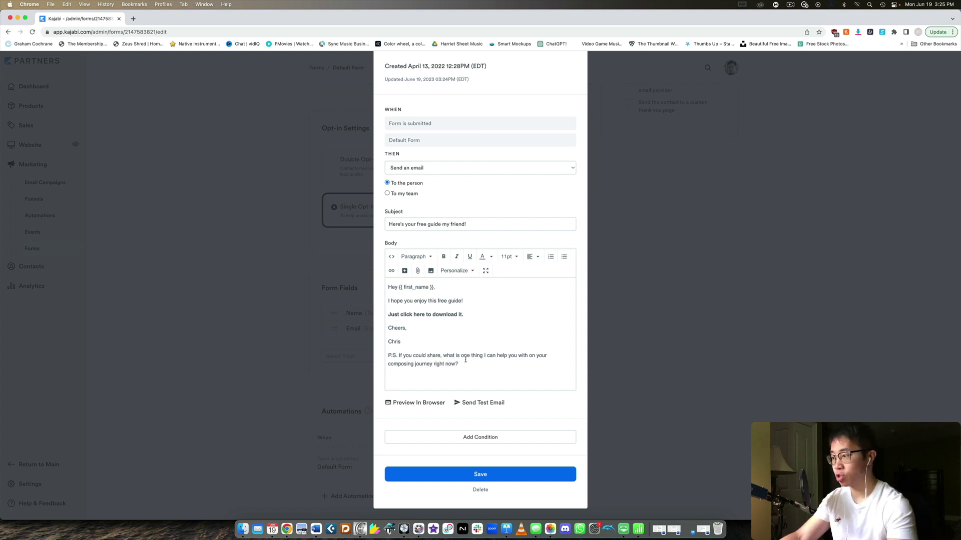
Make the whole P.S. paragraph in the email body bold.
drag(466, 364, 388, 355)
key(super+b)
click(486, 371)
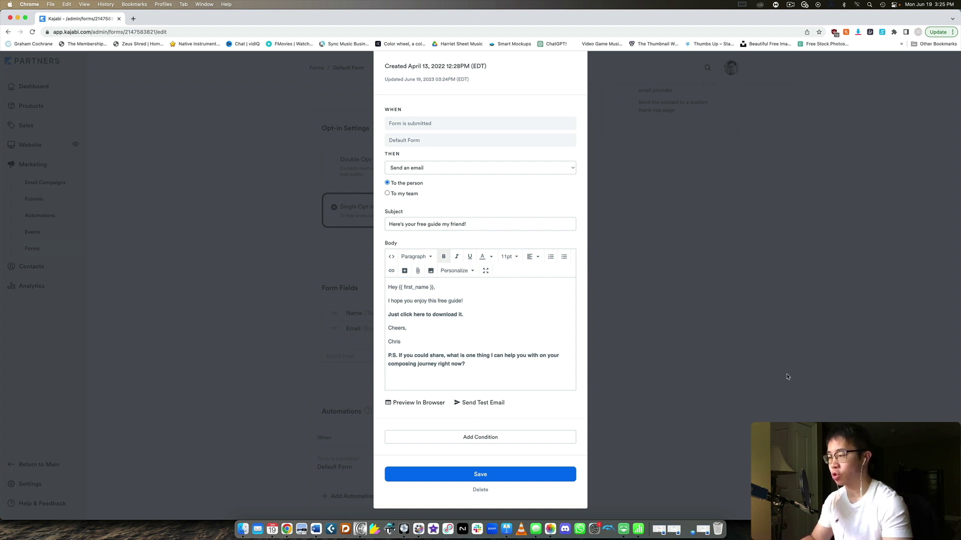
Add "Please reply and I promise to read it!" to the end of the P.S. and save the automation.
text(Please reply and)
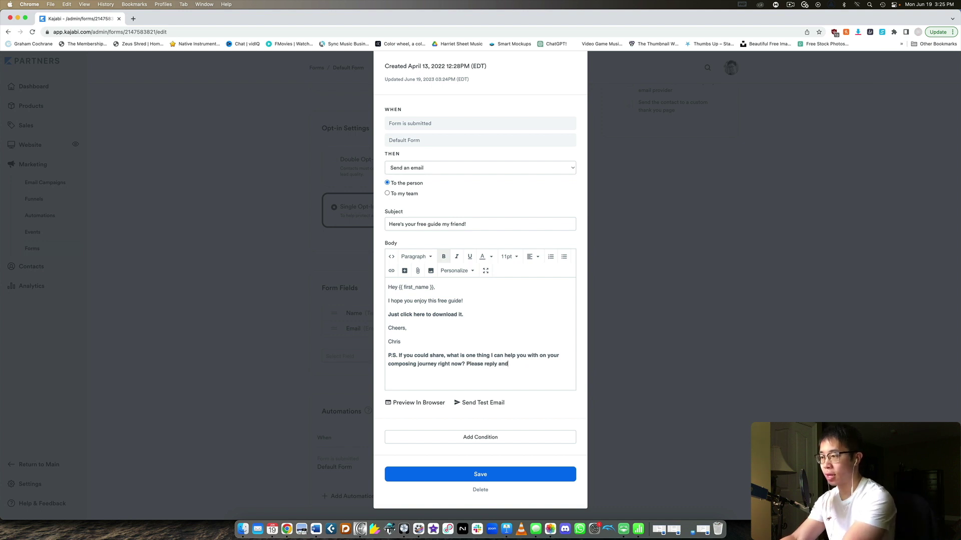
text( I promise to)
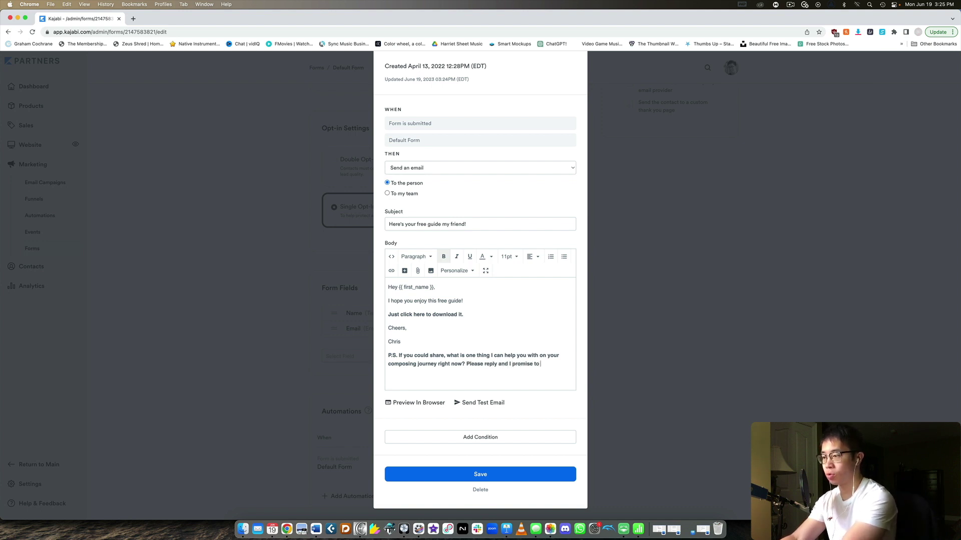
text( read it!)
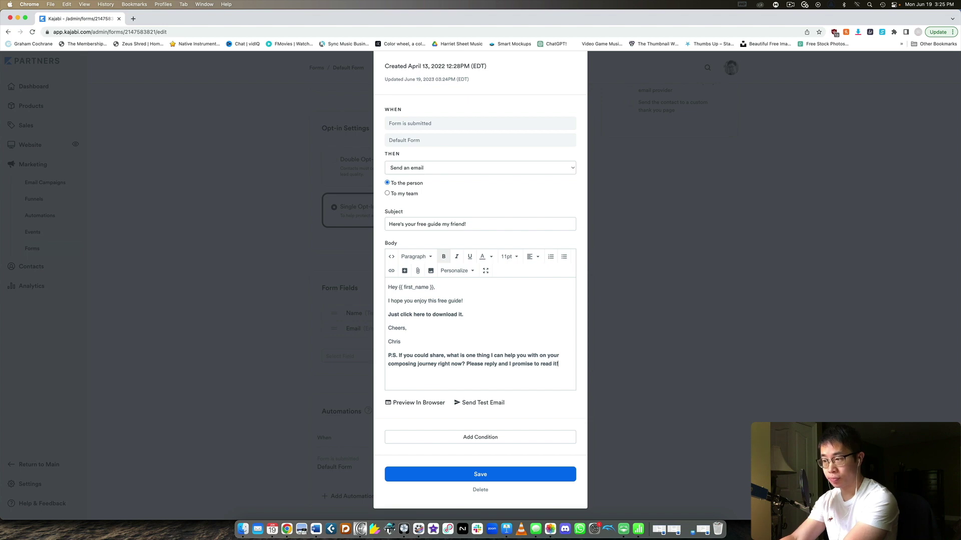
click(527, 474)
Return from the partners area to the main site and open its live website design for customizing.
scroll(730, 321, up, 5)
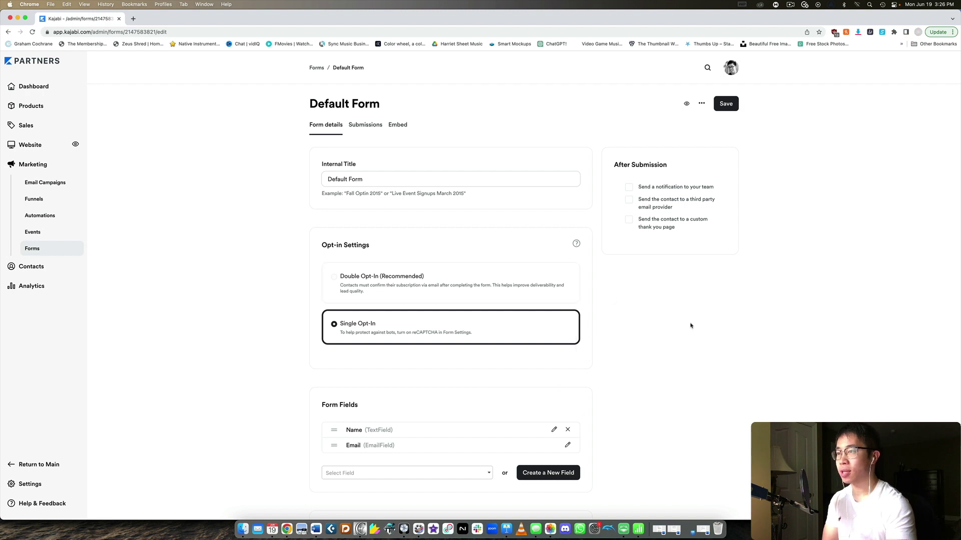
scroll(691, 326, down, 3)
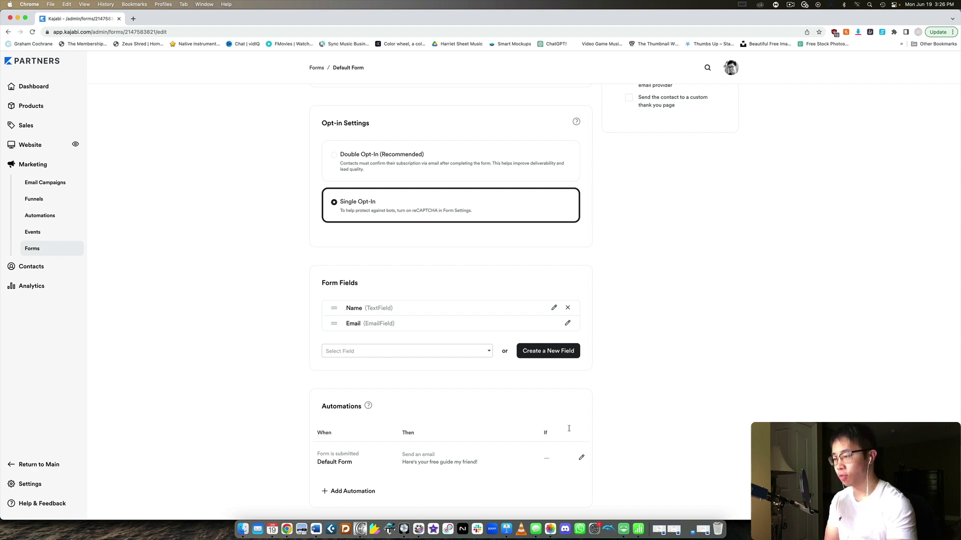
scroll(619, 418, up, 5)
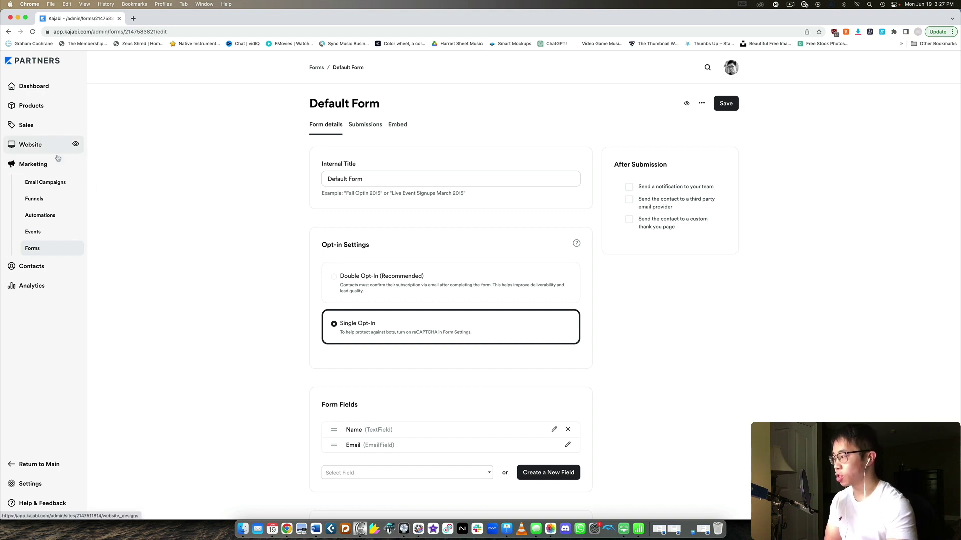
click(59, 466)
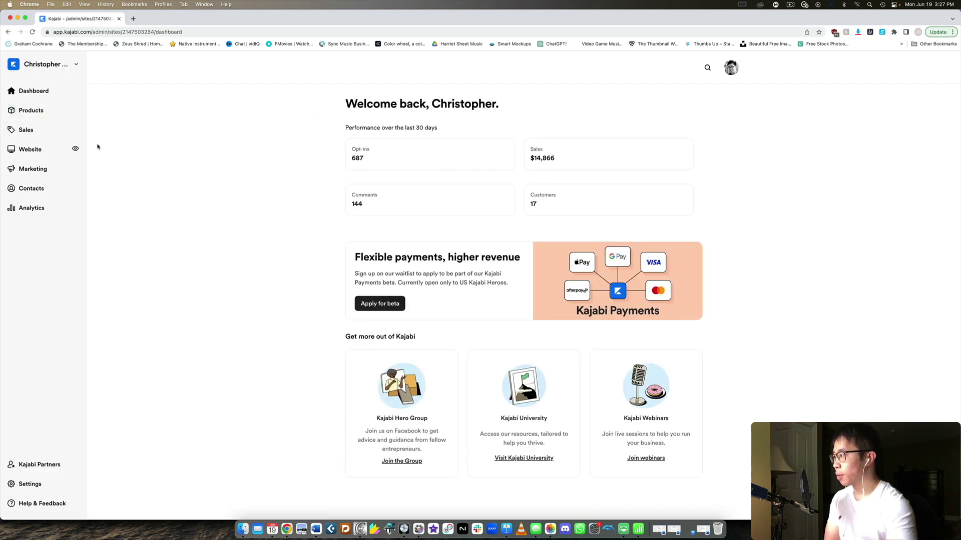
click(50, 150)
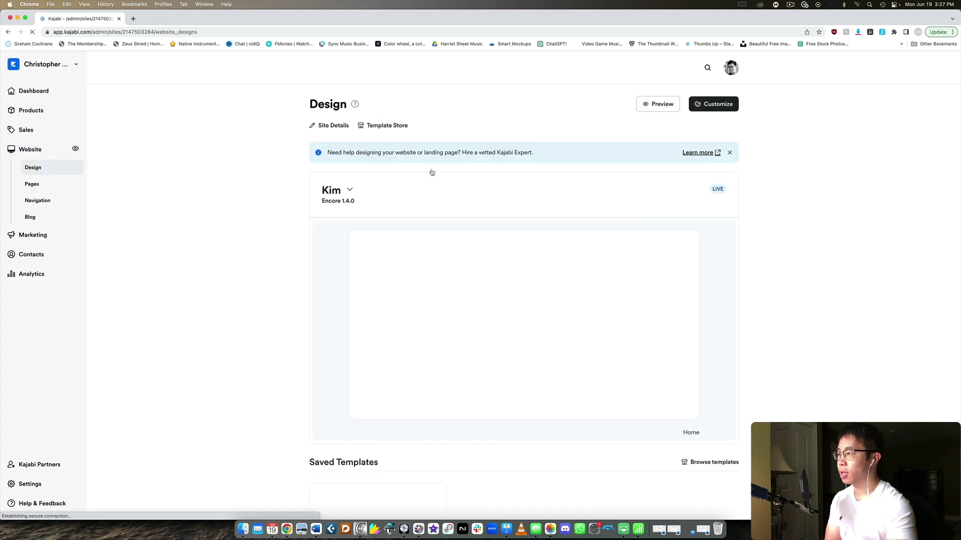
click(704, 105)
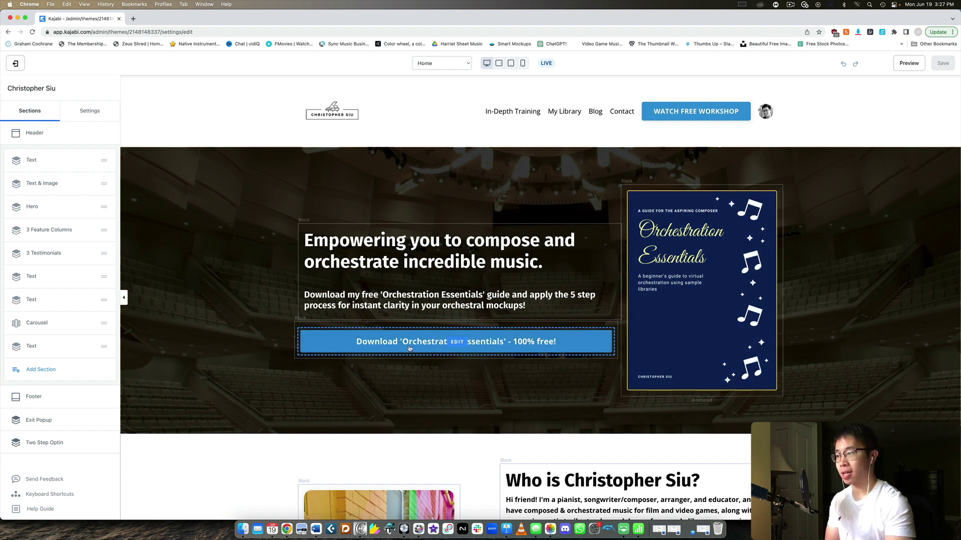
Open the settings of the "Download 'Orchestration Essentials' - 100% free!" button and view its landing page choices, then dismiss them.
click(549, 343)
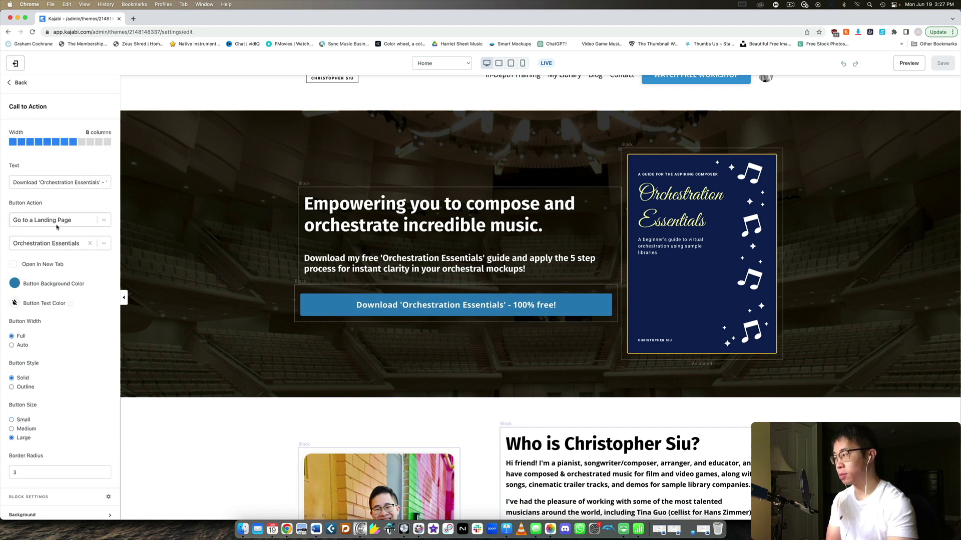
click(40, 244)
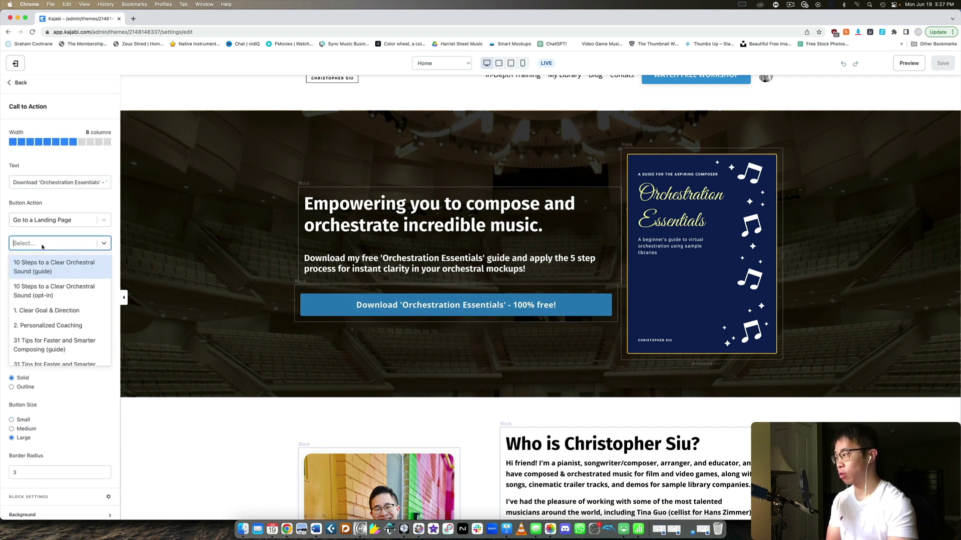
click(7, 238)
Preview the home page and follow its download button to examine the Orchestration Essentials opt-in page's headline, form fields and sign-up note.
click(909, 63)
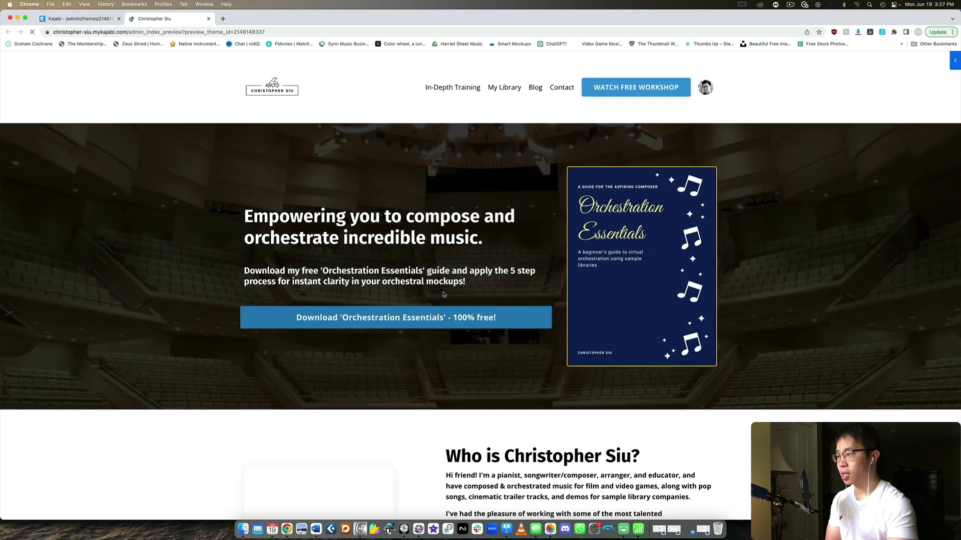
click(454, 318)
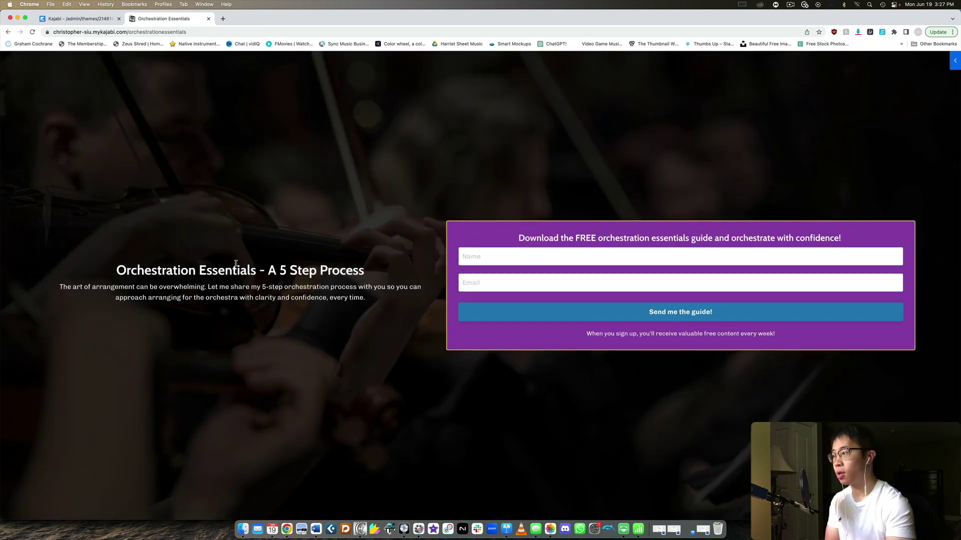
drag(106, 273, 89, 290)
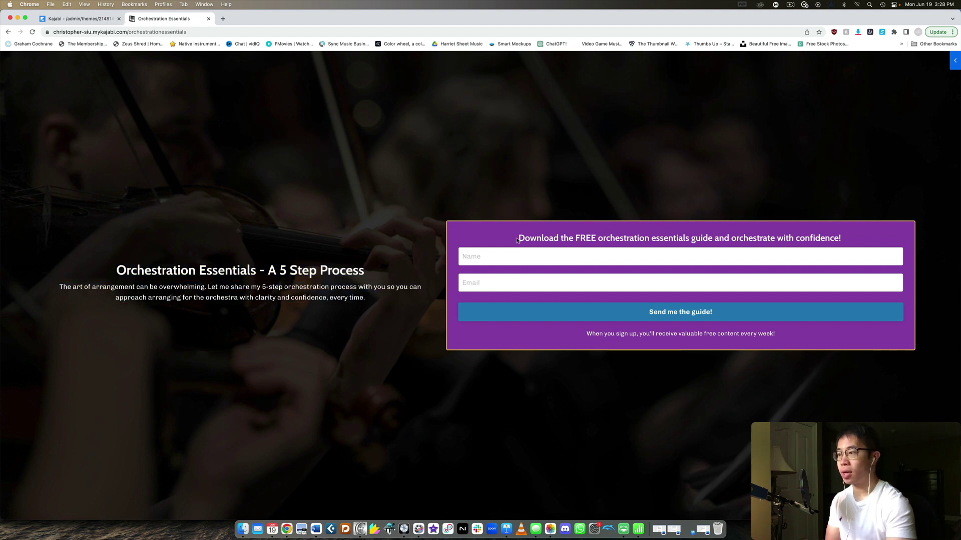
drag(517, 240, 702, 238)
click(880, 236)
click(556, 259)
click(503, 283)
drag(583, 334, 798, 334)
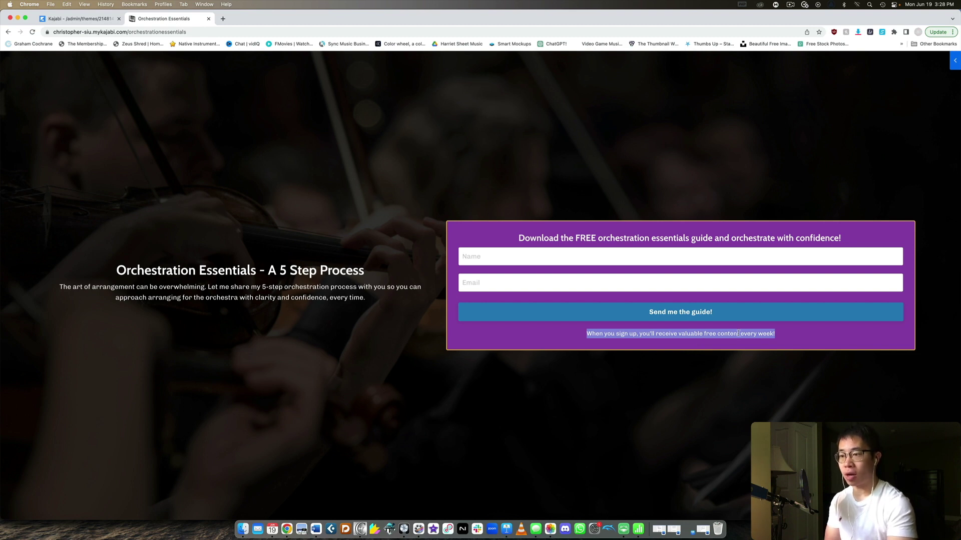
click(678, 281)
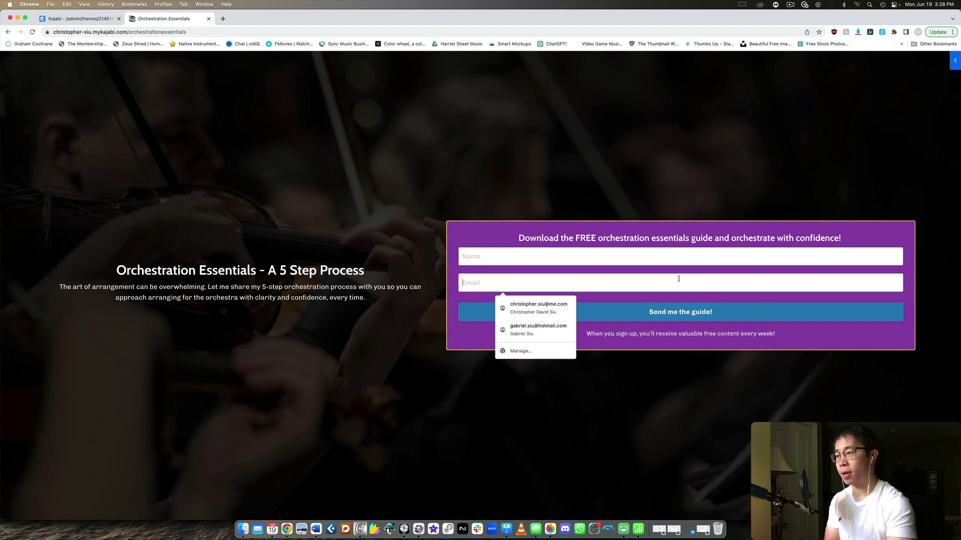
click(606, 405)
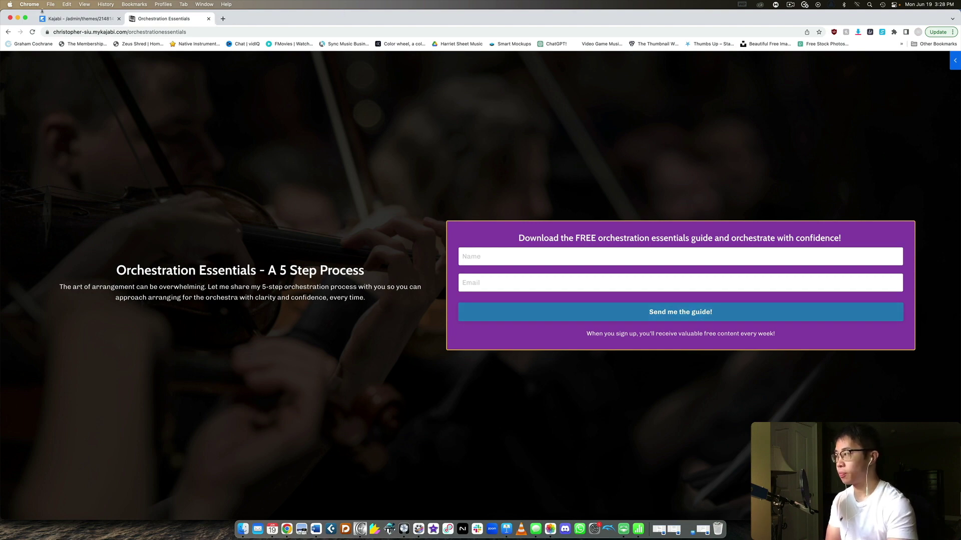
Return to the website editor and examine the home page from the biography down to the student wins carousel, viewing its fourth and seventh slides.
click(76, 18)
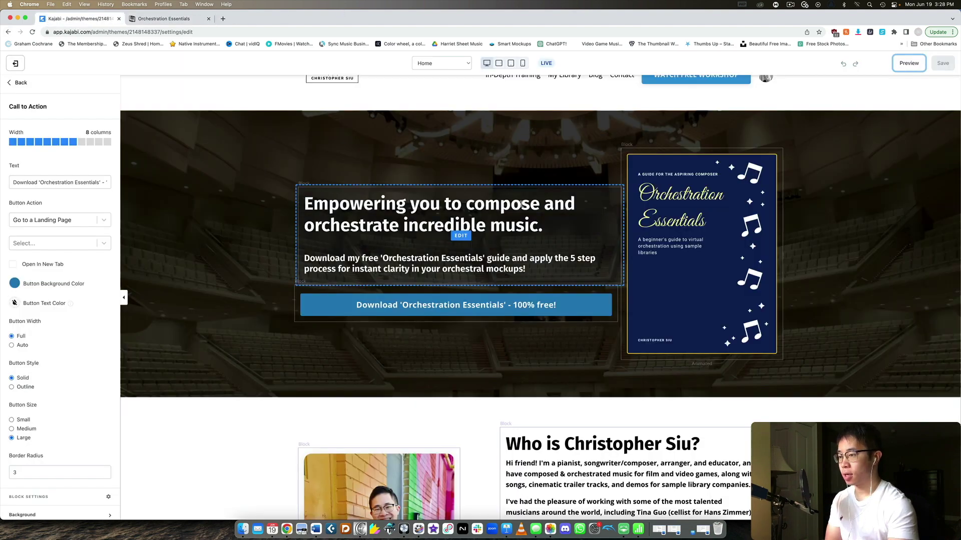
scroll(521, 204, down, 6)
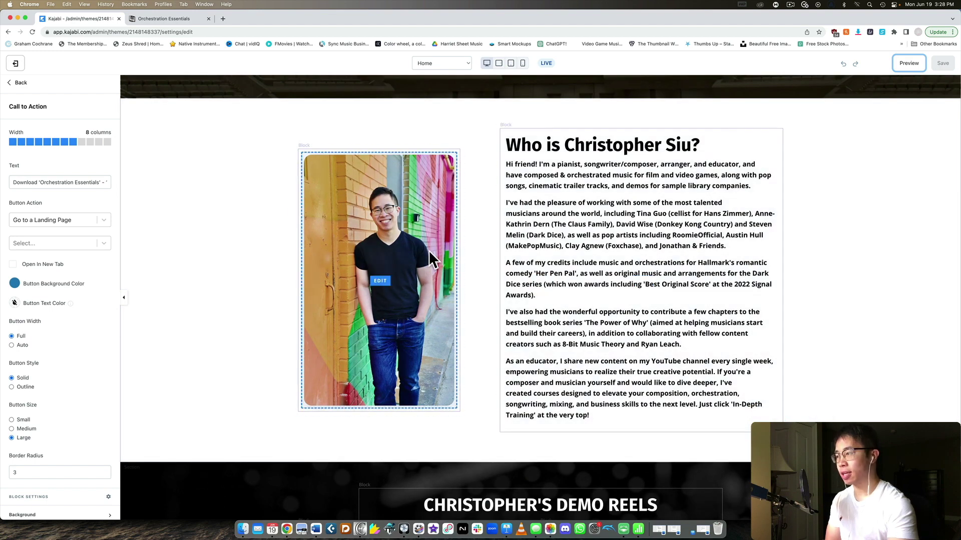
scroll(691, 215, down, 7)
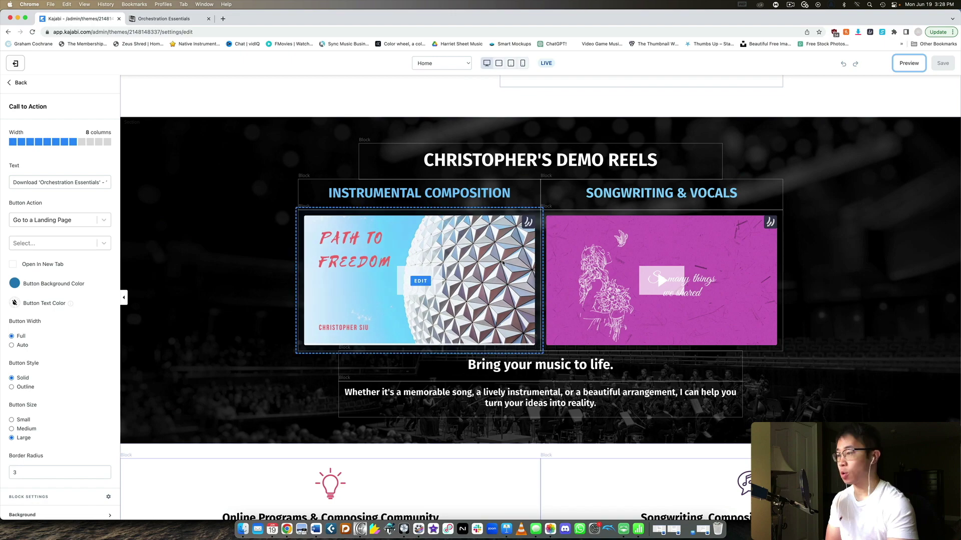
scroll(795, 275, down, 6)
scroll(891, 270, down, 14)
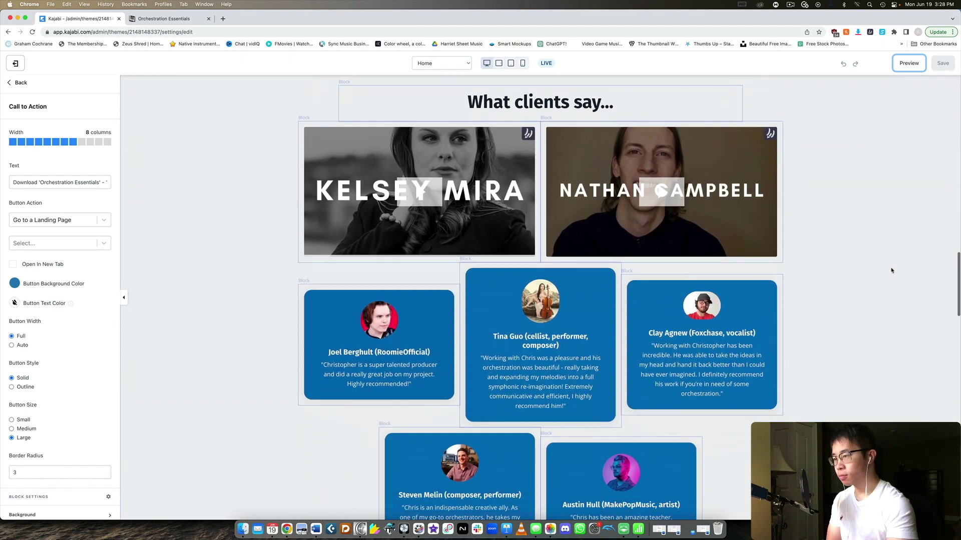
scroll(674, 297, up, 12)
scroll(675, 296, down, 18)
scroll(674, 297, down, 6)
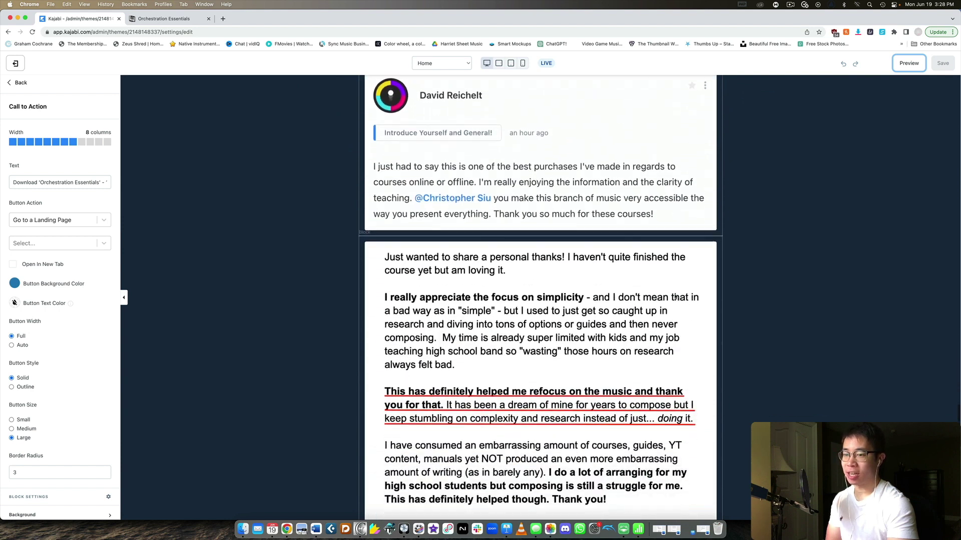
scroll(785, 290, down, 3)
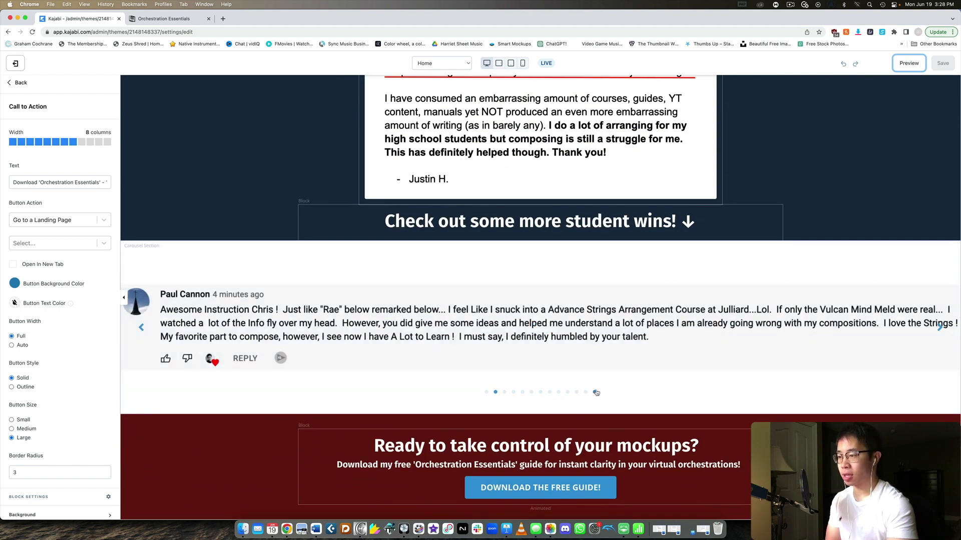
click(513, 392)
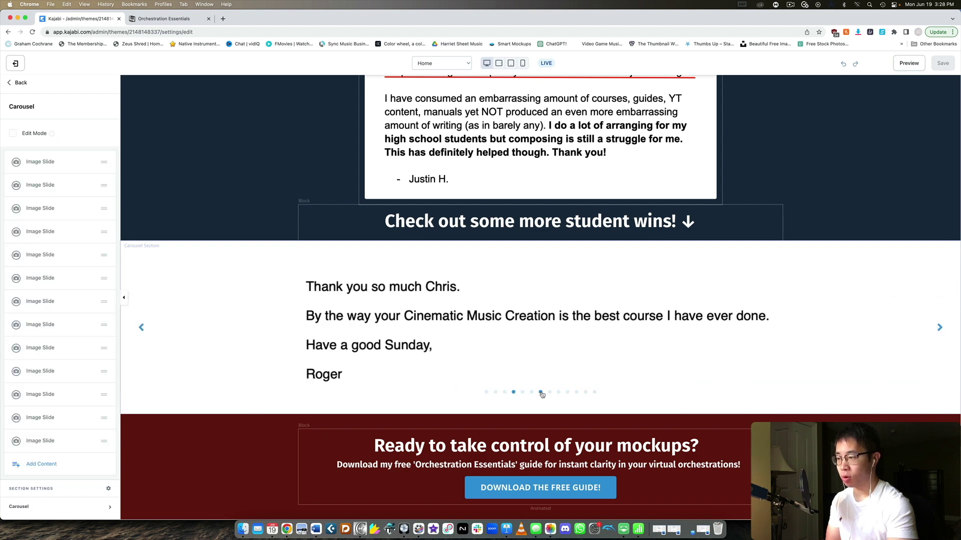
click(540, 393)
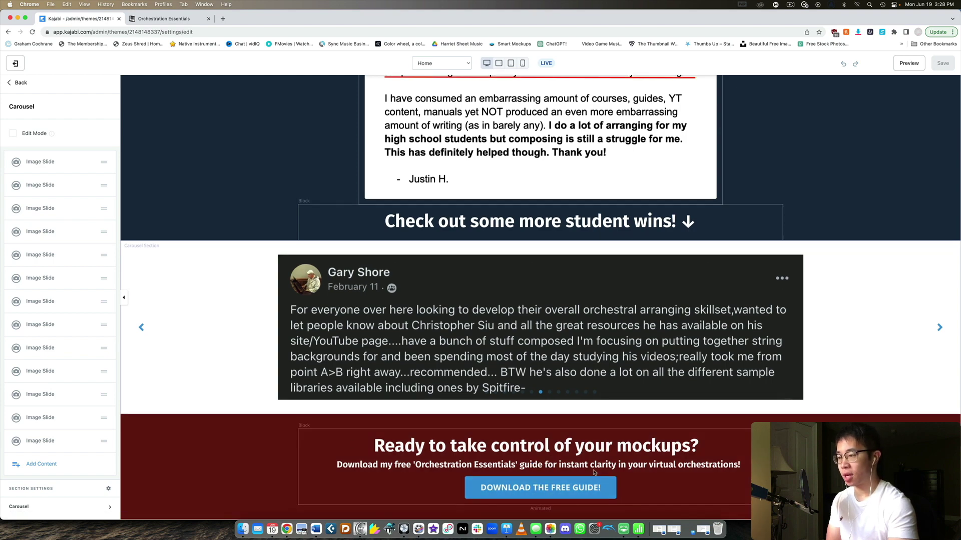
Examine the home page from the student wins section back up through the testimonials to the header.
scroll(300, 461, up, 20)
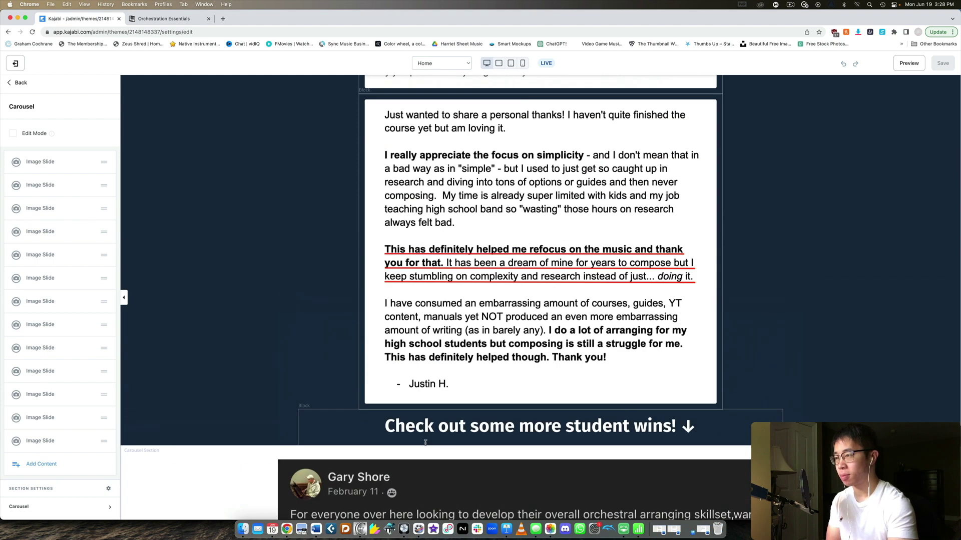
scroll(425, 445, up, 5)
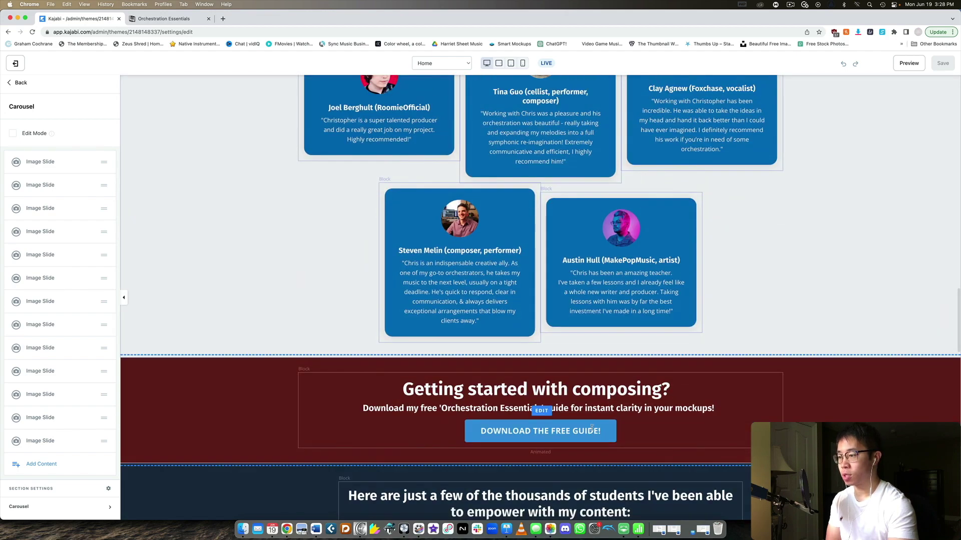
scroll(630, 419, up, 15)
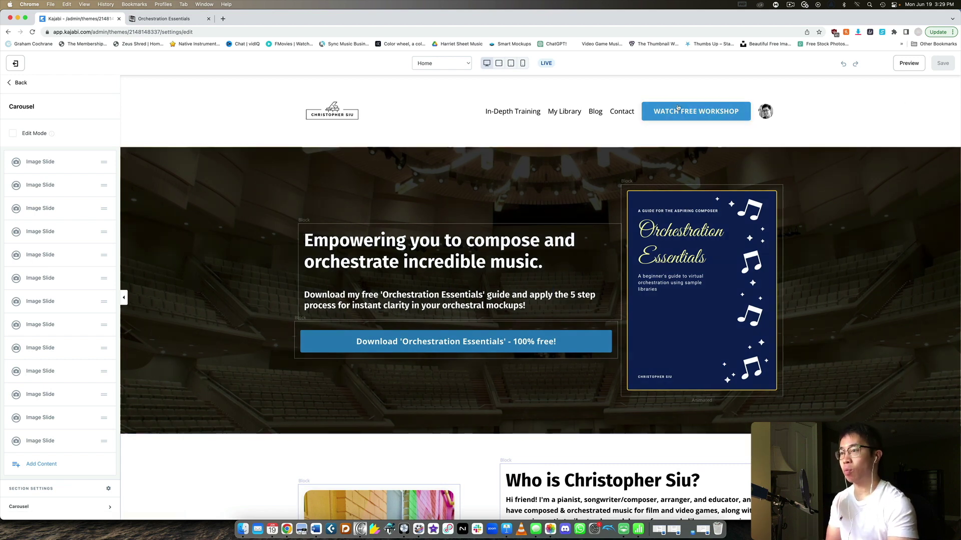
Follow the previewed home page's "Watch Free Workshop" button to examine the workshop opt-in page, and return to the website editor.
key(ctrl+Tab)
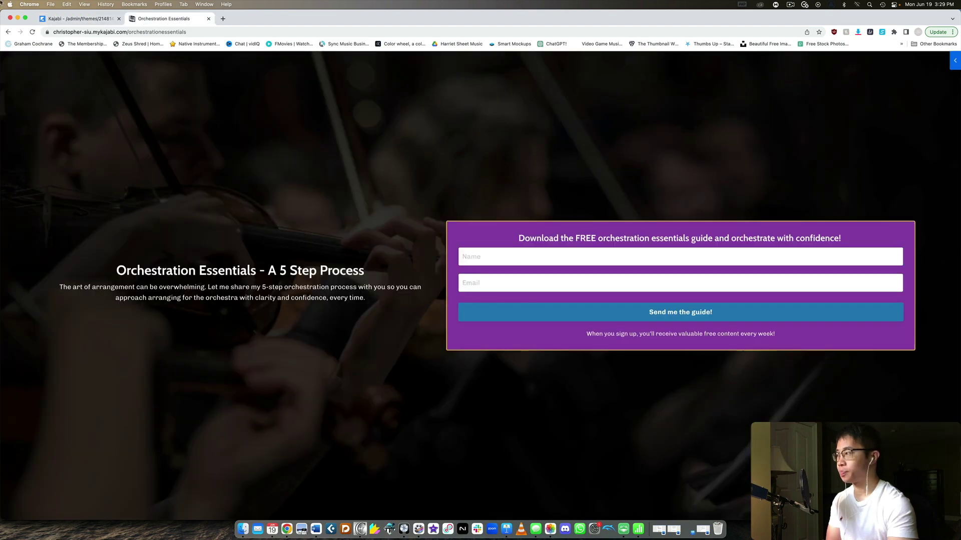
click(8, 32)
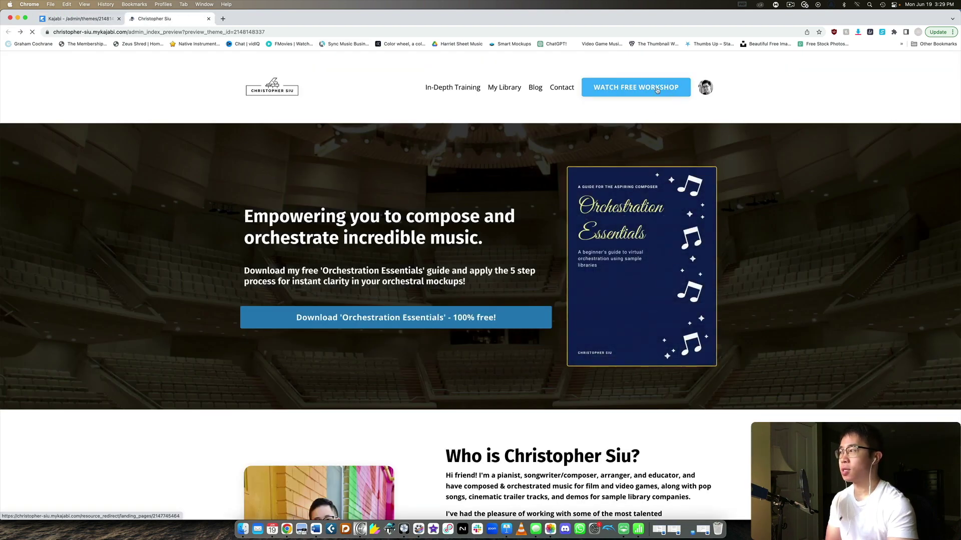
click(668, 95)
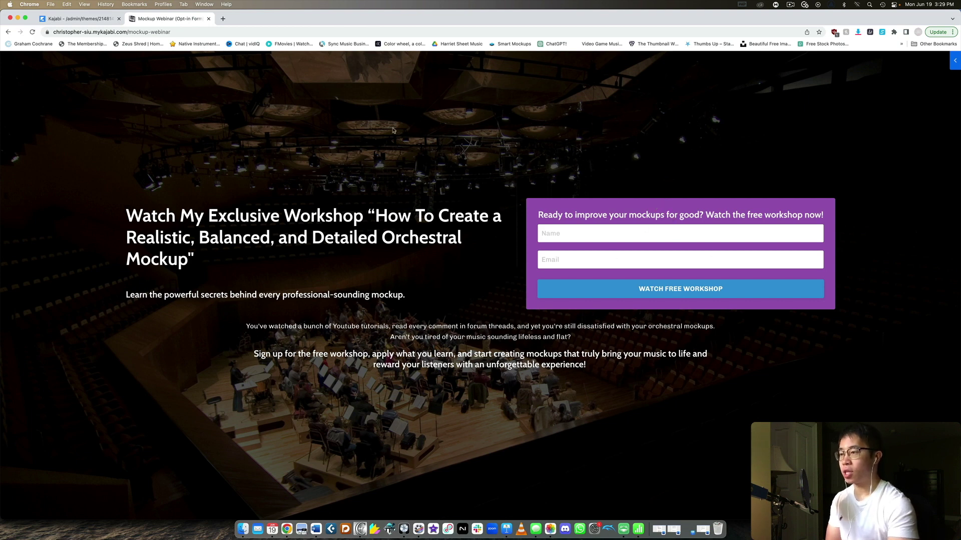
click(8, 31)
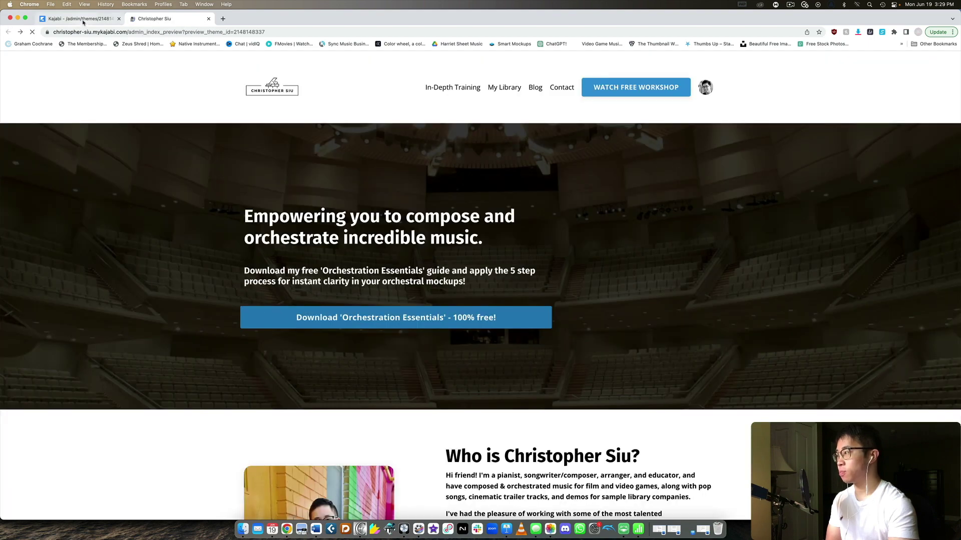
click(83, 20)
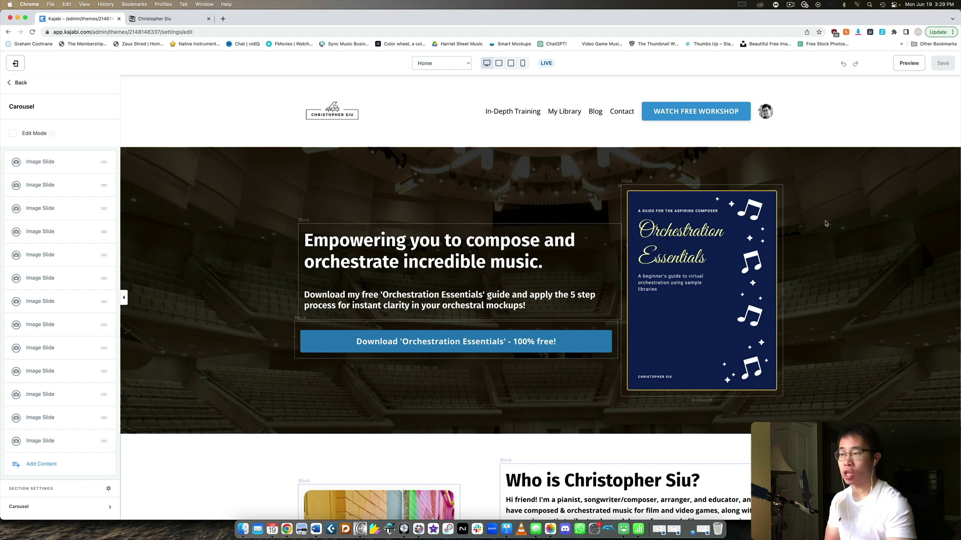
Leave the website editor and look through the site's list of products.
click(541, 290)
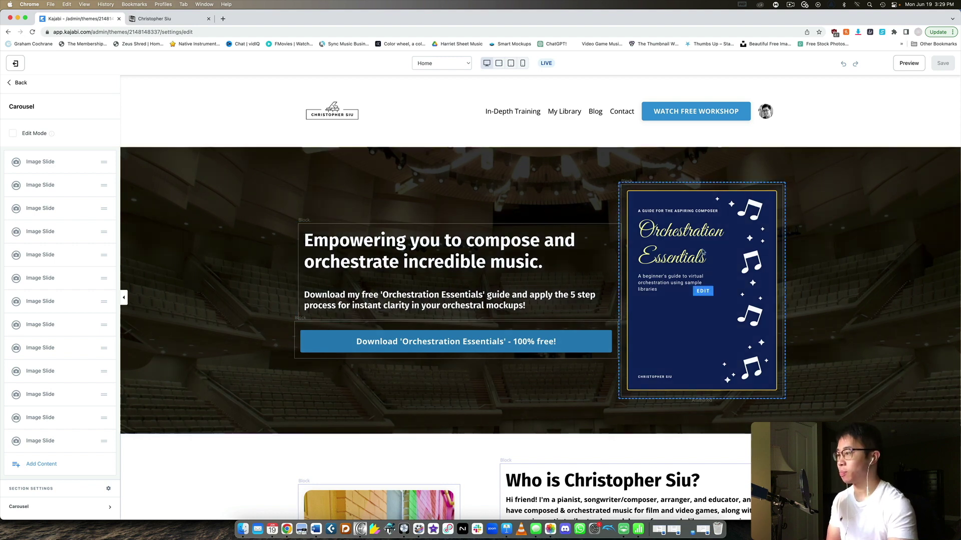
click(15, 63)
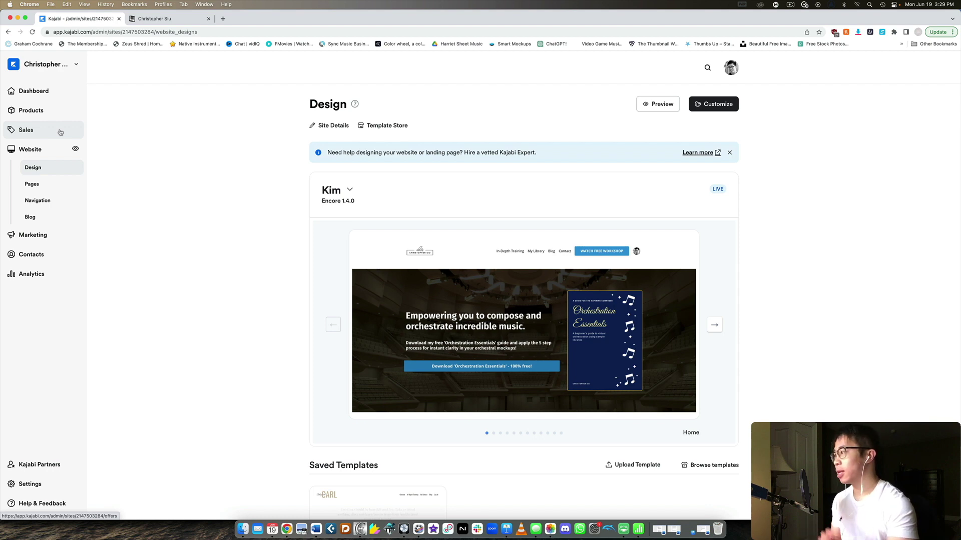
click(52, 115)
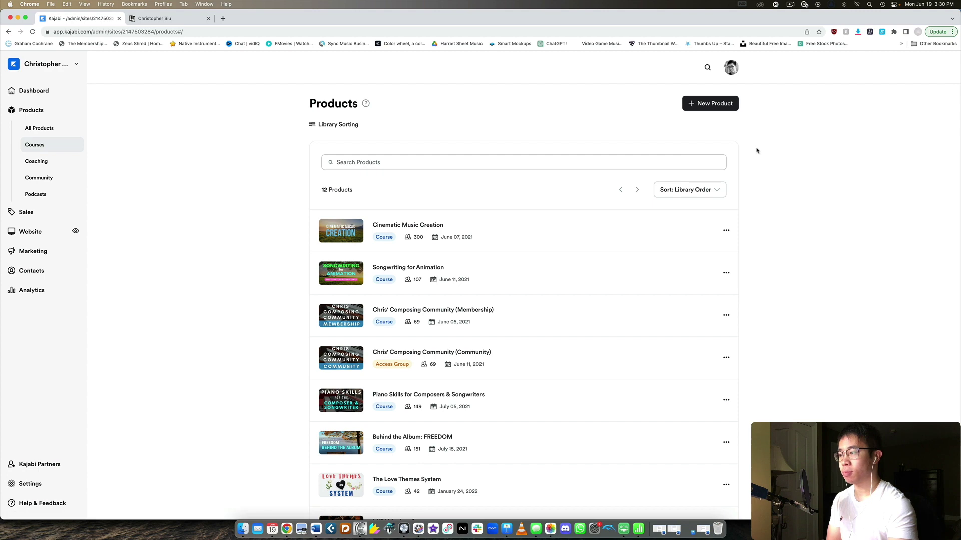
scroll(457, 285, down, 5)
scroll(466, 278, up, 5)
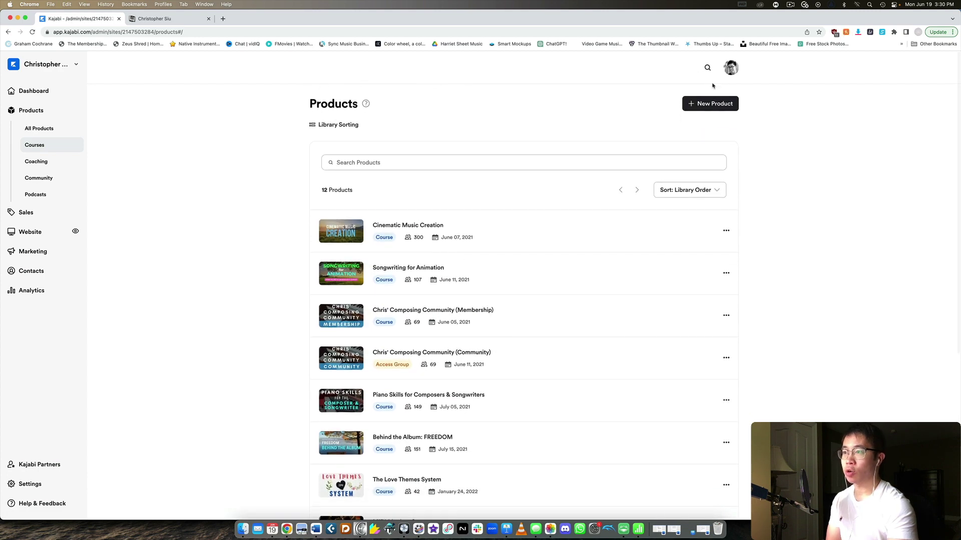
Start a new product of type Course and turn off generating a sample course outline.
click(694, 105)
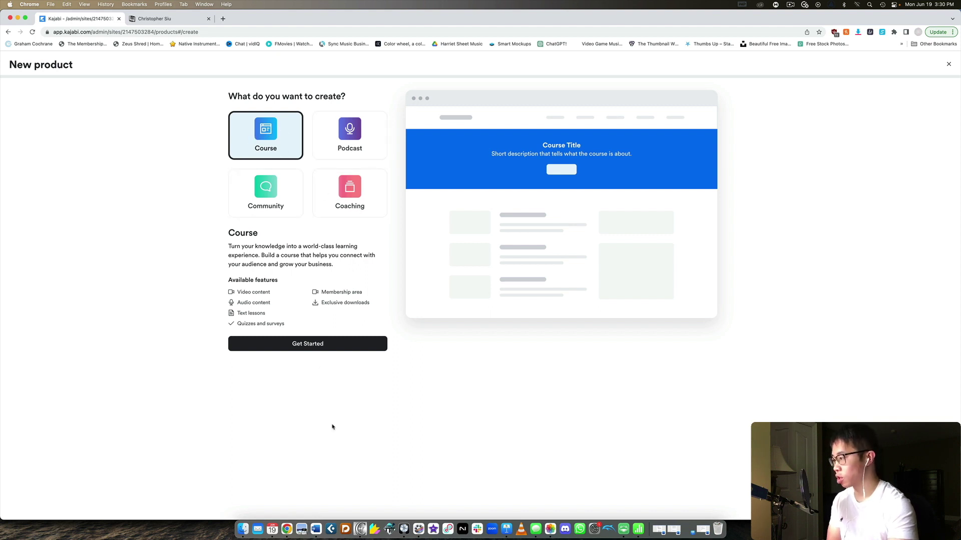
click(331, 345)
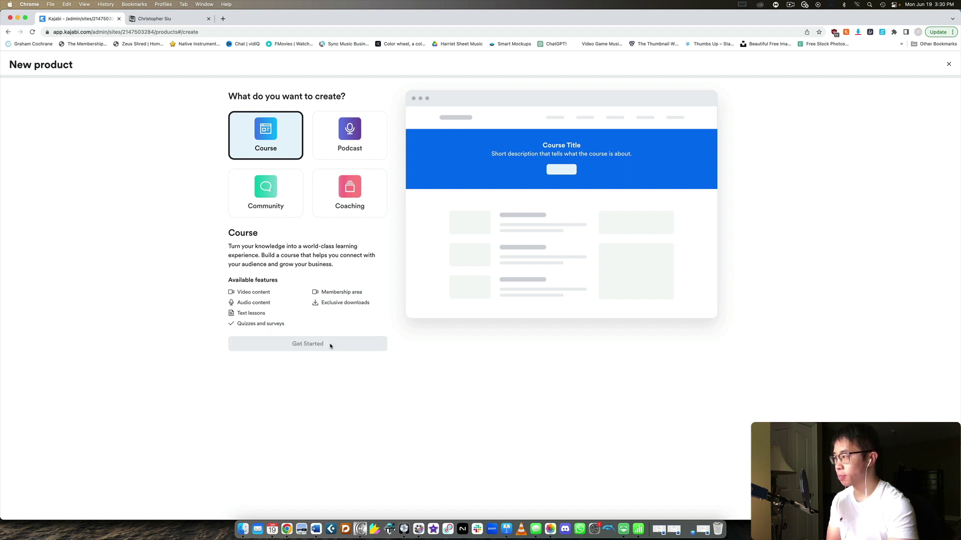
click(264, 149)
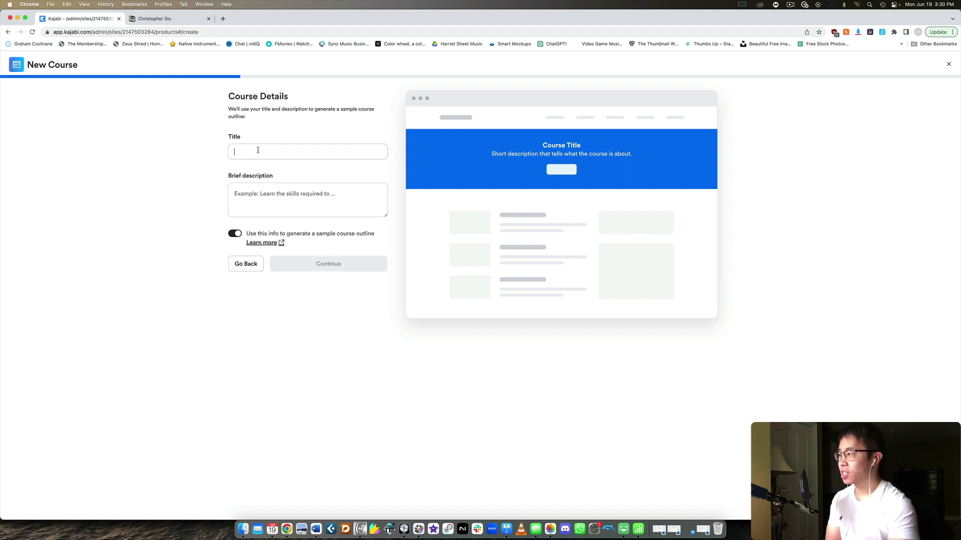
click(269, 195)
click(290, 151)
click(235, 244)
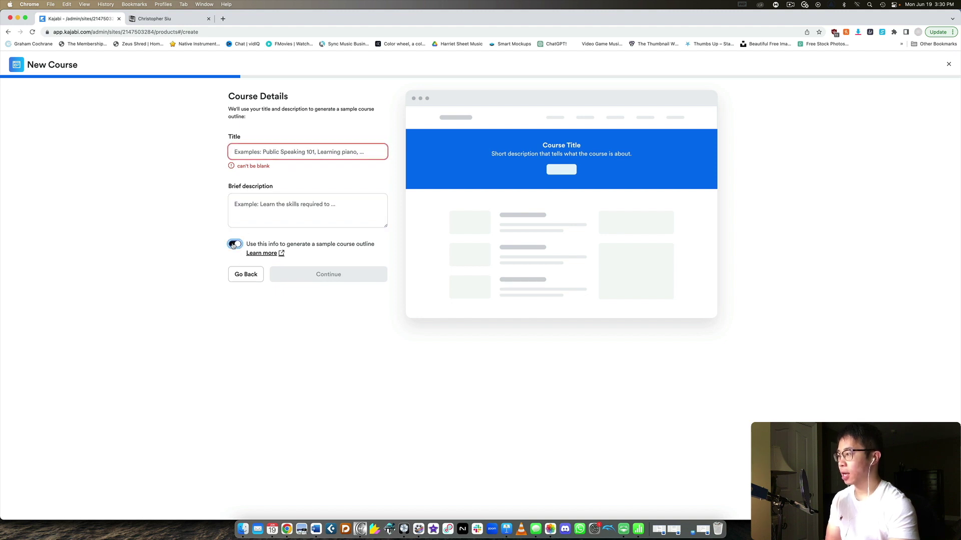
Title the new course "example course" and give it the brief description "Compose great music!".
click(319, 151)
text(example course)
click(307, 199)
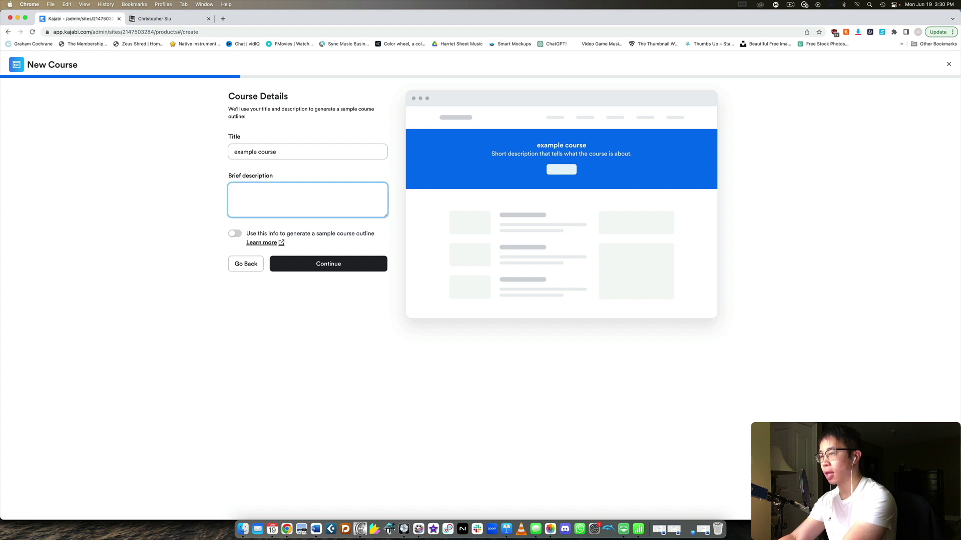
text(Compose great m)
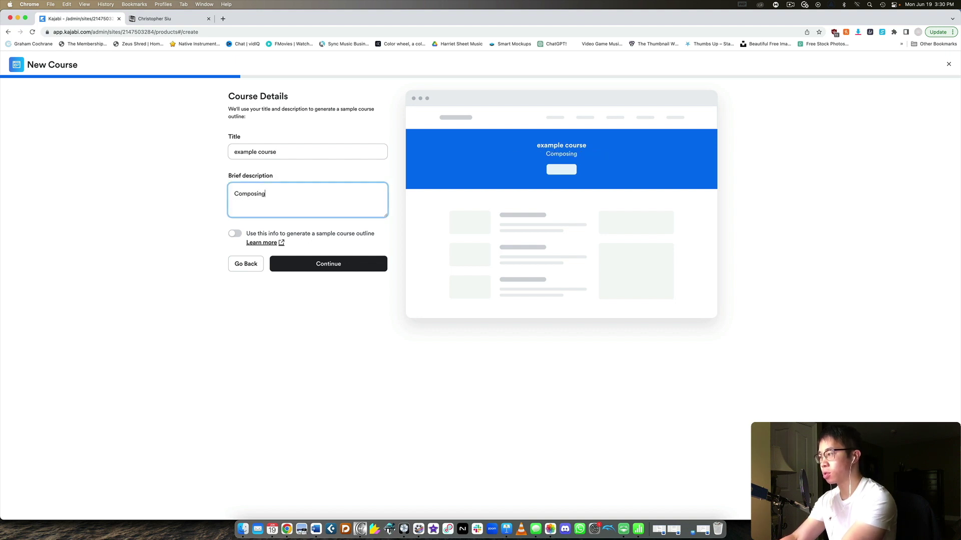
text(usic!)
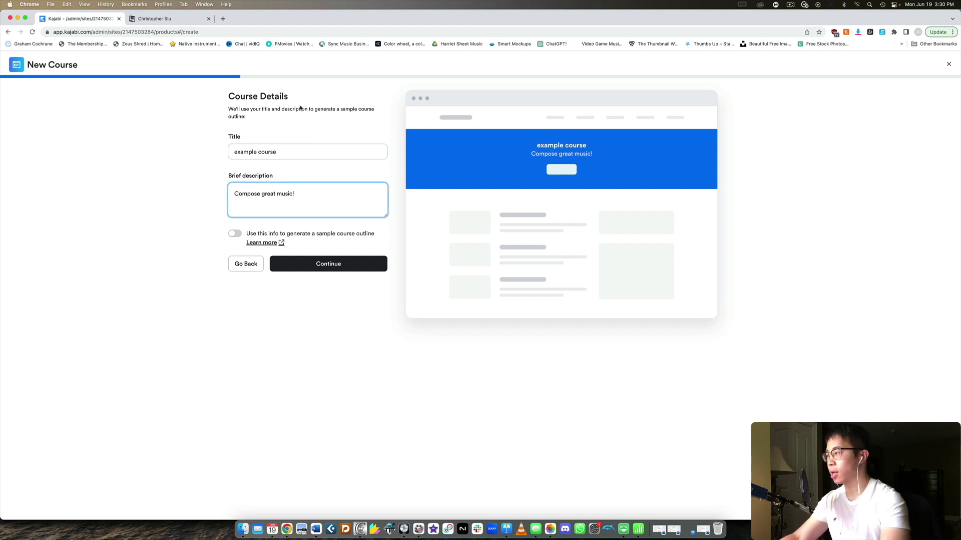
Change the course title to "Composing course!" and proceed to pricing without uploading a course image.
double_click(242, 151)
text(Composing)
key(super+Right)
text(!)
click(336, 269)
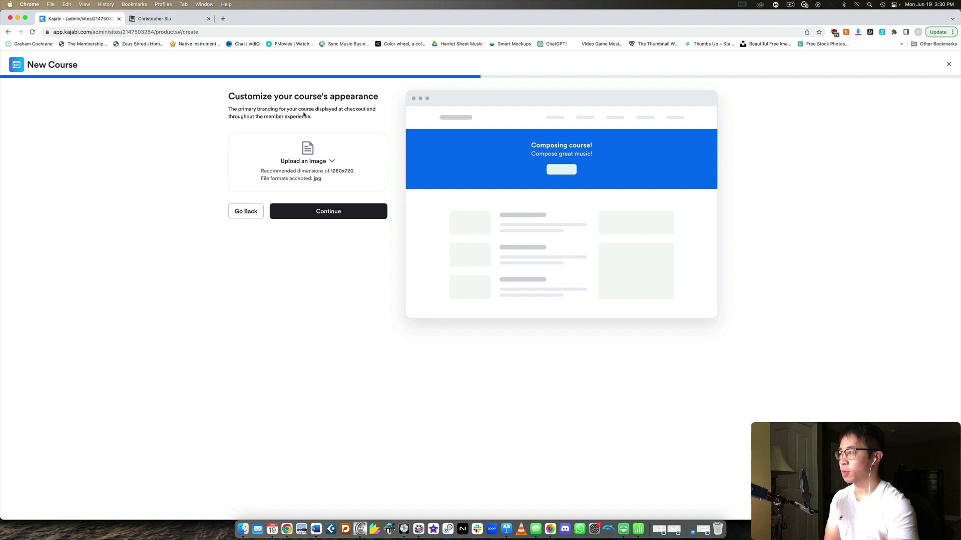
click(351, 211)
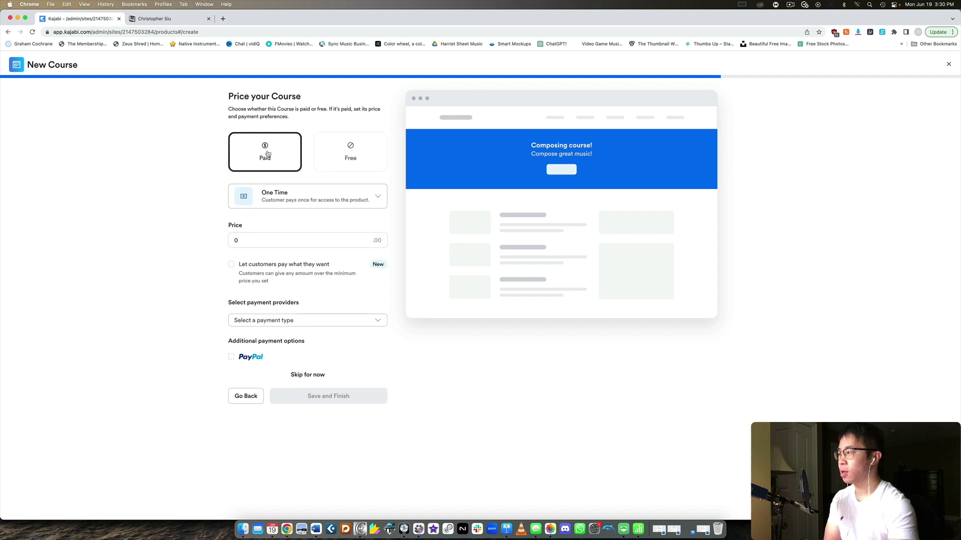
View the payment types, keep One Time with a price of 497, and leave customer-chosen pricing off.
click(300, 198)
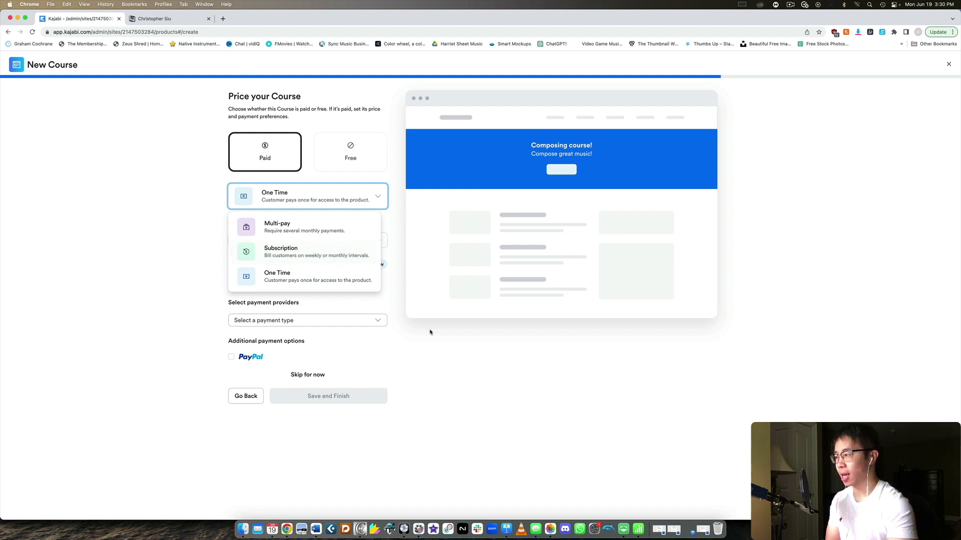
click(442, 373)
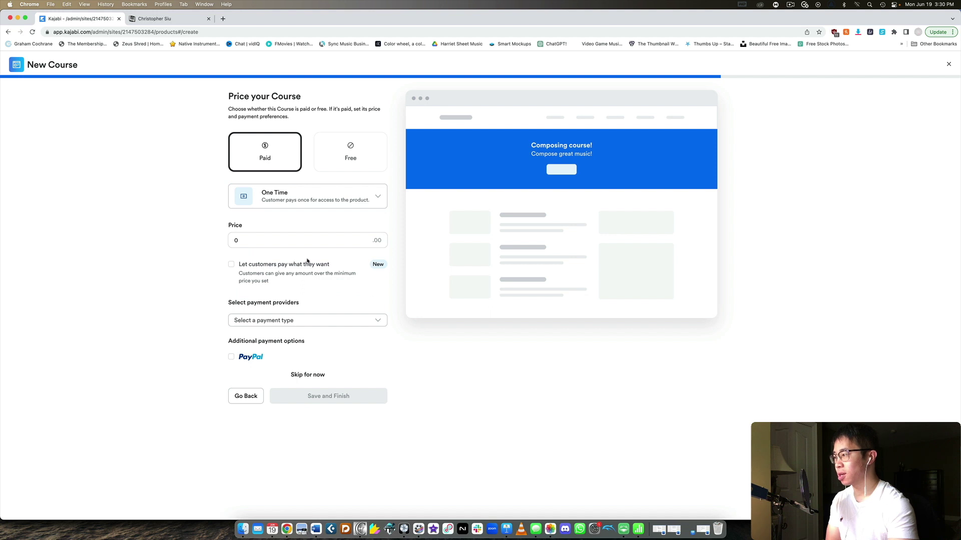
click(276, 244)
key(BackSpace)
text(490)
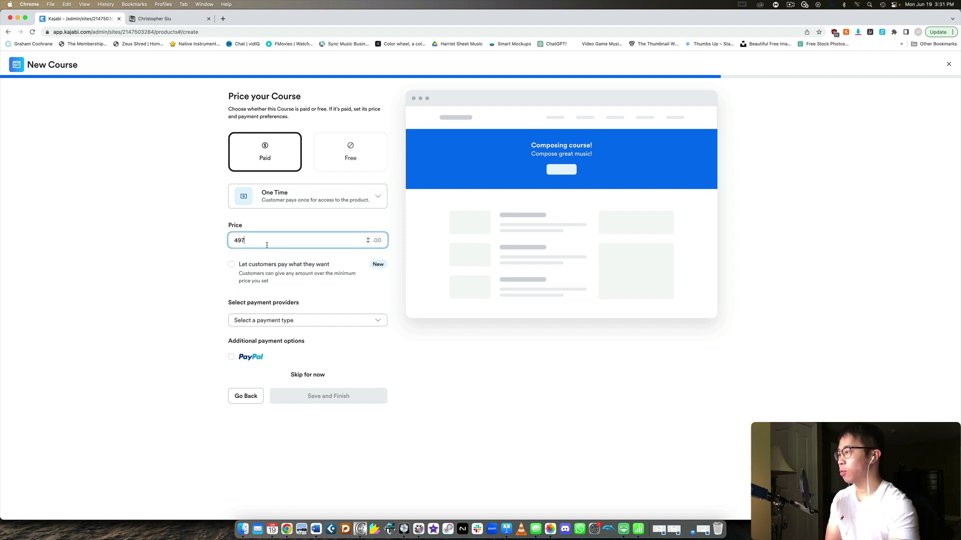
click(231, 266)
click(231, 265)
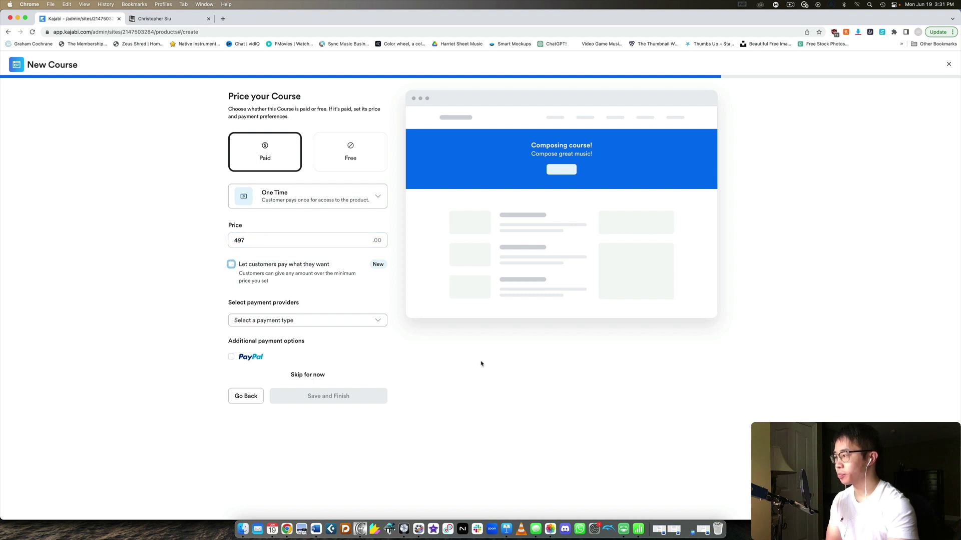
Choose Stripe as the payment provider, add PayPal as an additional option, and finish creating the course.
click(290, 321)
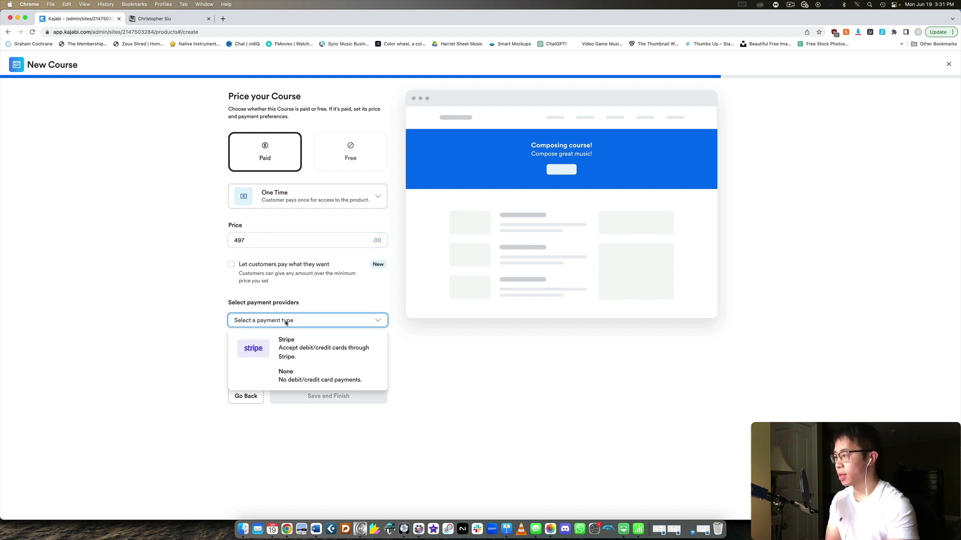
click(379, 349)
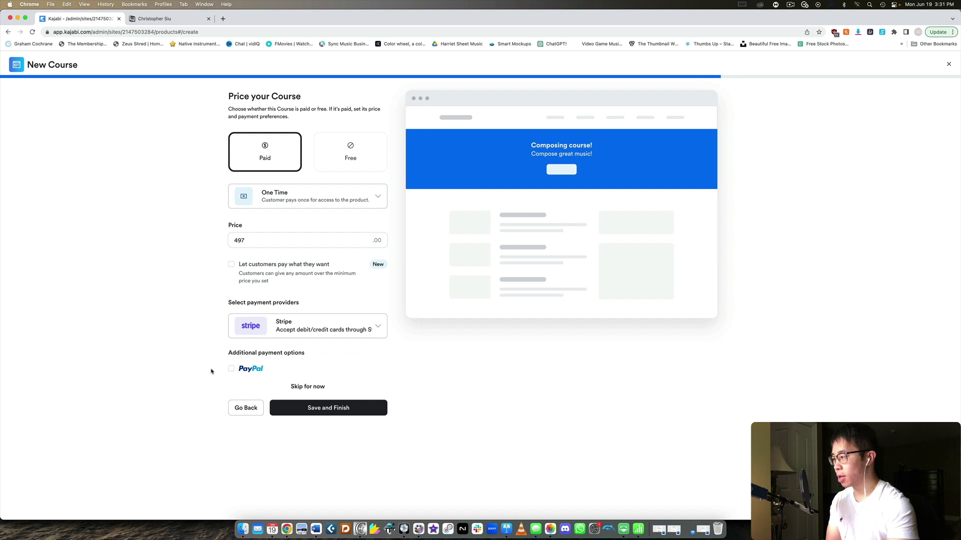
click(231, 370)
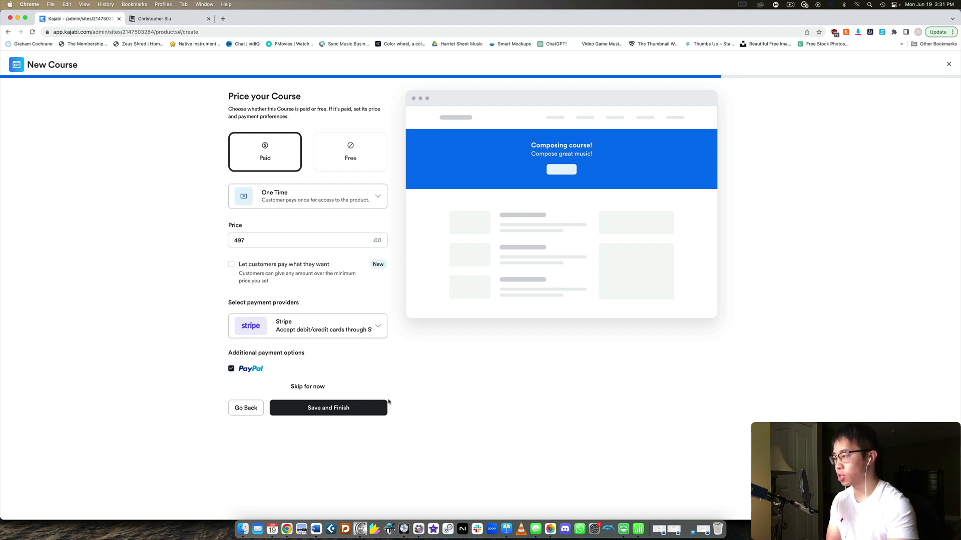
click(363, 407)
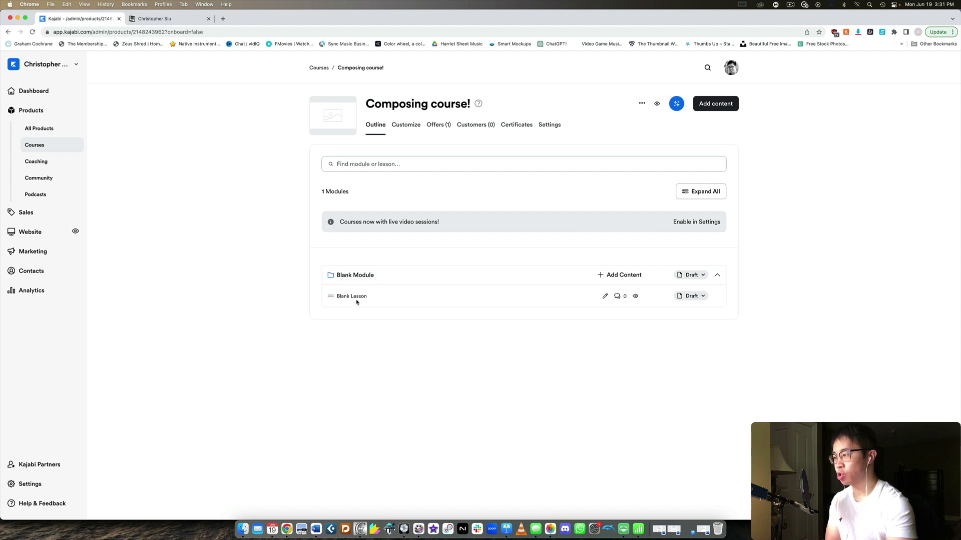
View the content types that can be added to the blank module and to the course as a whole.
click(618, 276)
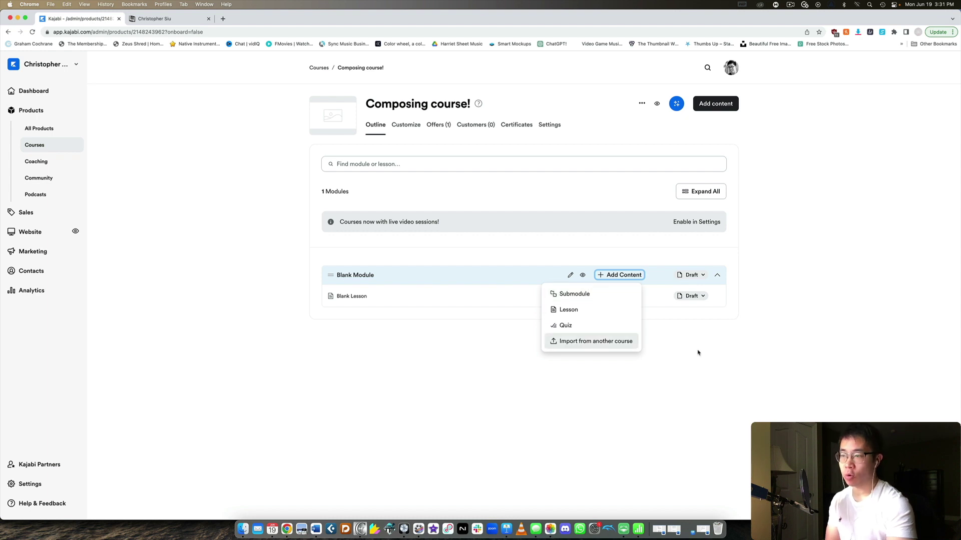
click(693, 364)
click(724, 102)
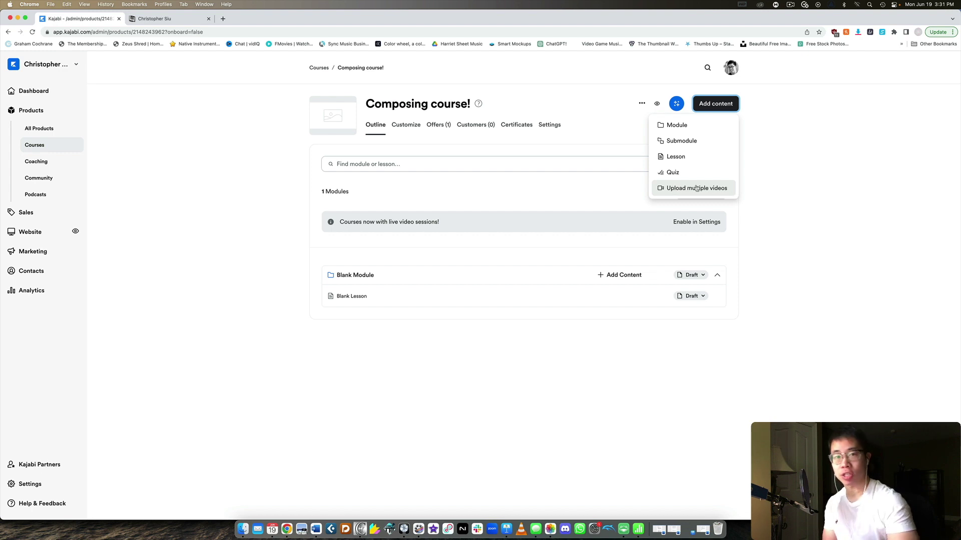
click(842, 211)
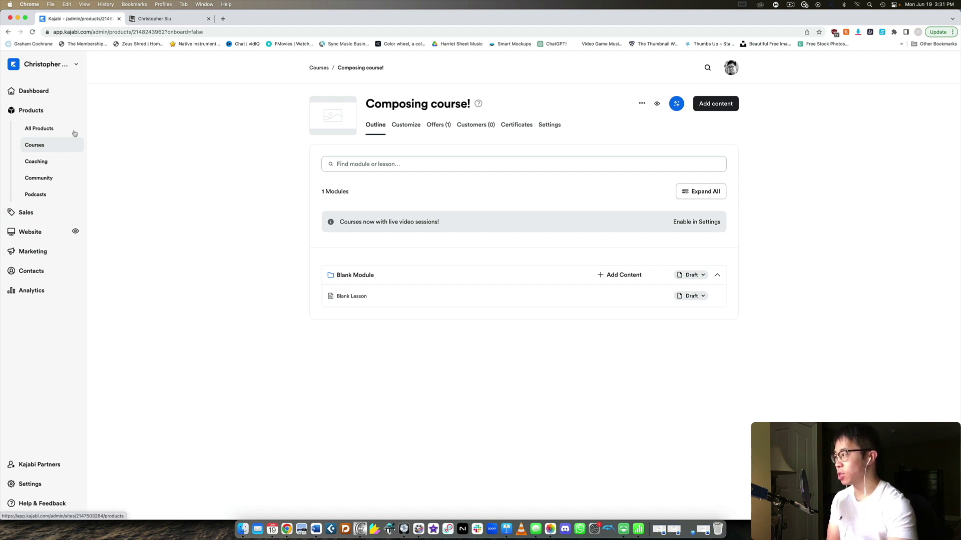
Delete "Composing course!" from the products list.
click(64, 111)
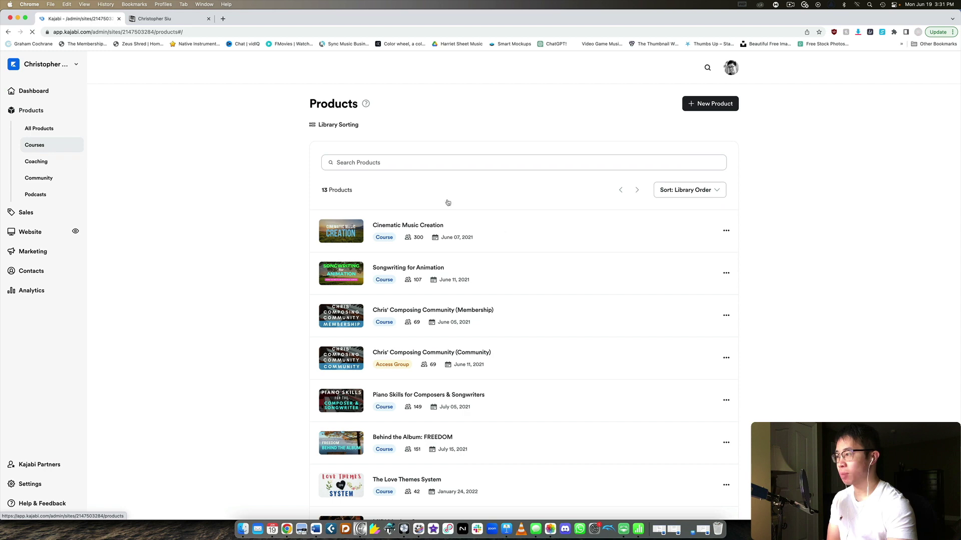
scroll(508, 226, down, 10)
click(726, 442)
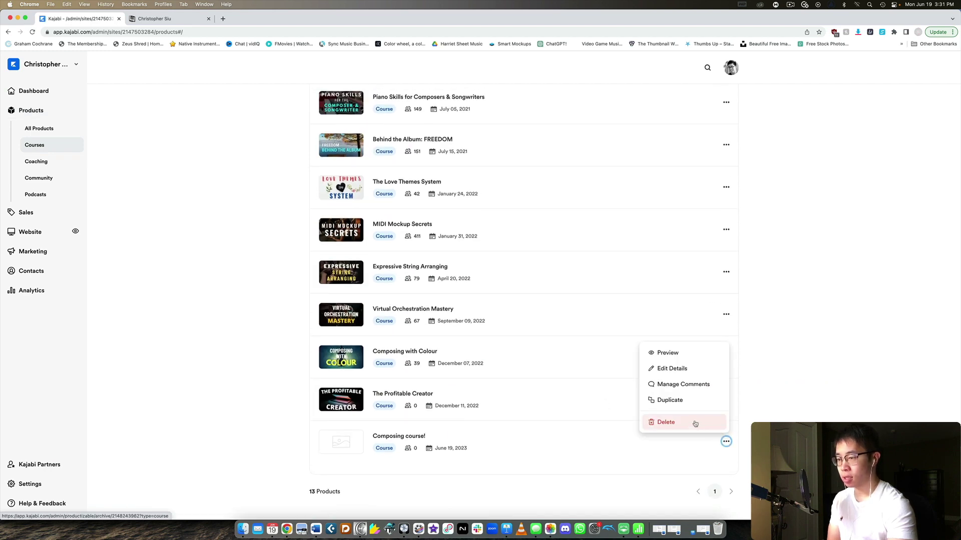
click(697, 423)
click(554, 180)
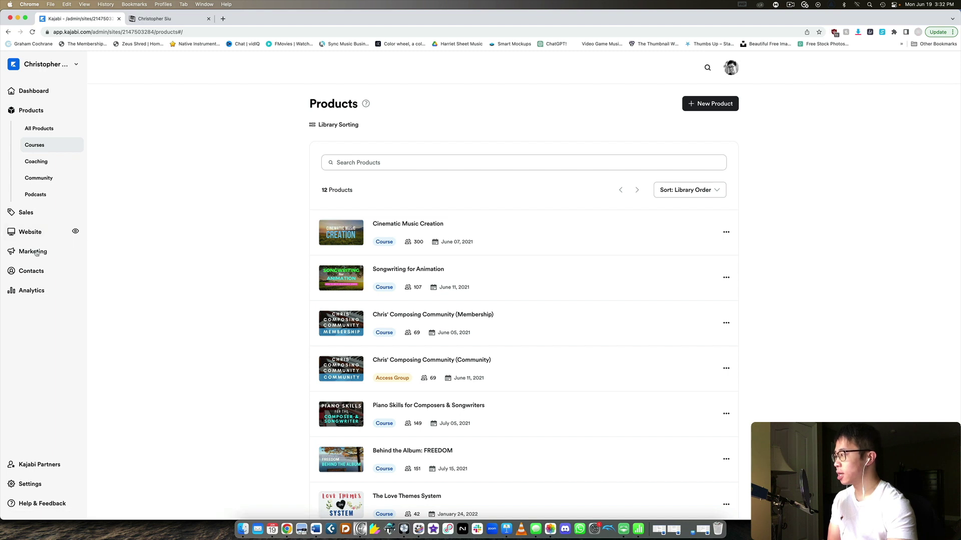
View the Email Broadcast and Email Sequence options for a new email campaign, and leave without creating one.
click(36, 254)
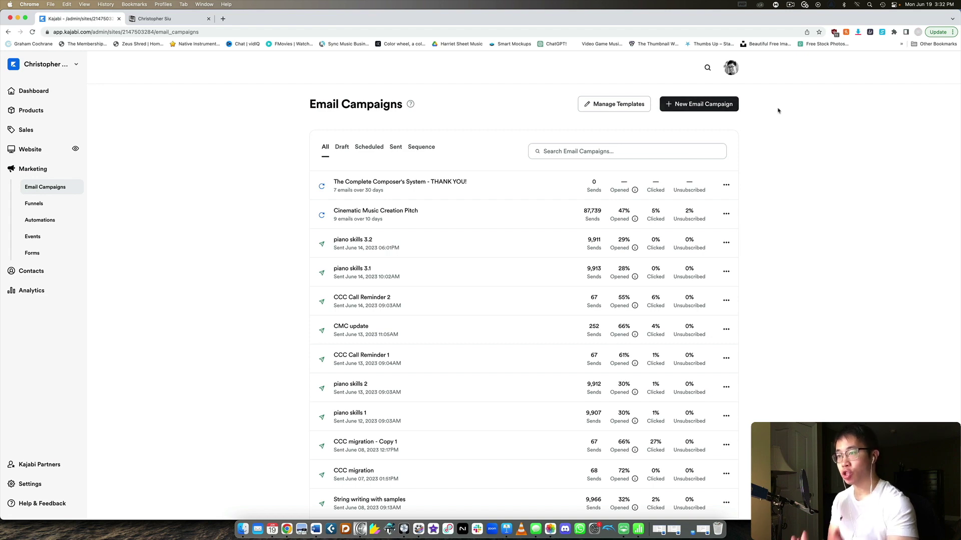
click(701, 104)
click(458, 163)
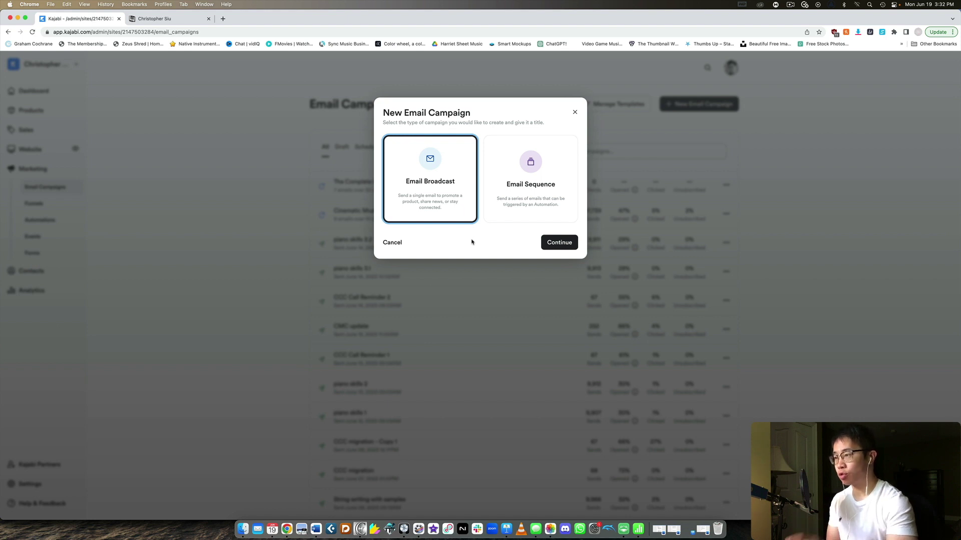
click(538, 181)
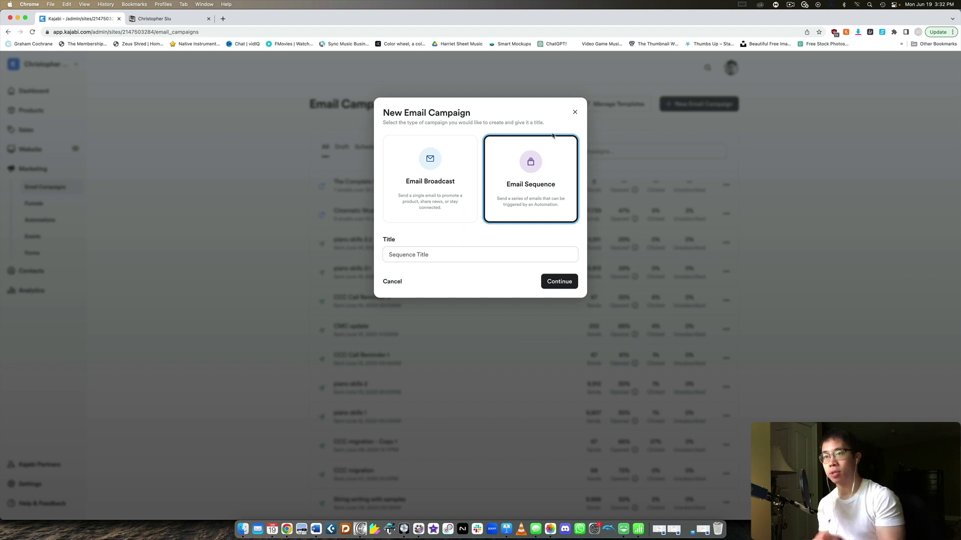
click(575, 112)
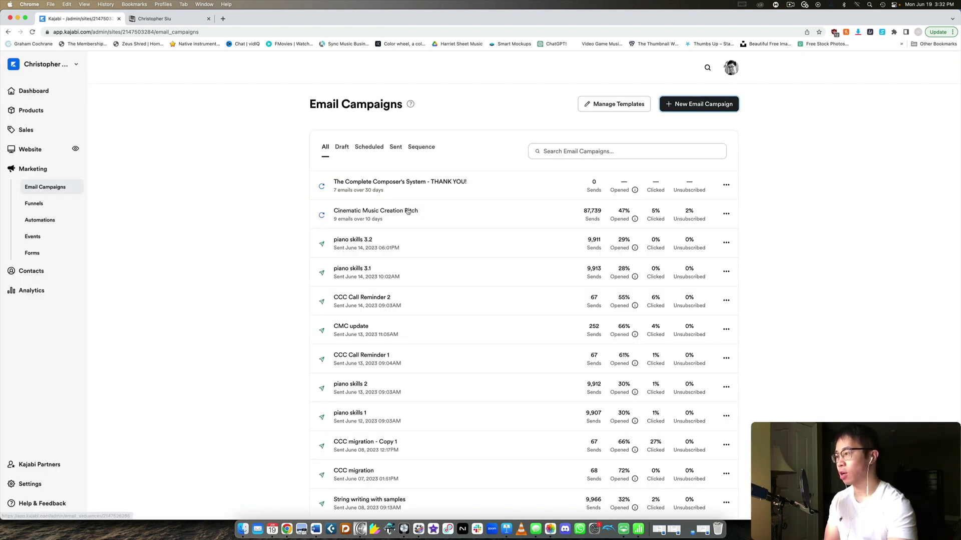
Open the Cinematic Music Creation Pitch email sequence and look through its daily emails and tag automations.
click(339, 213)
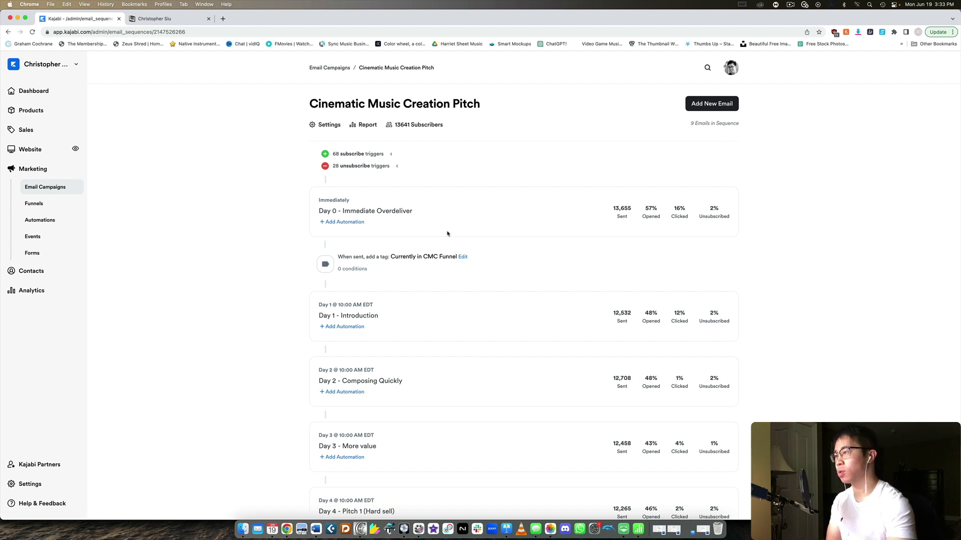
scroll(528, 175, down, 1)
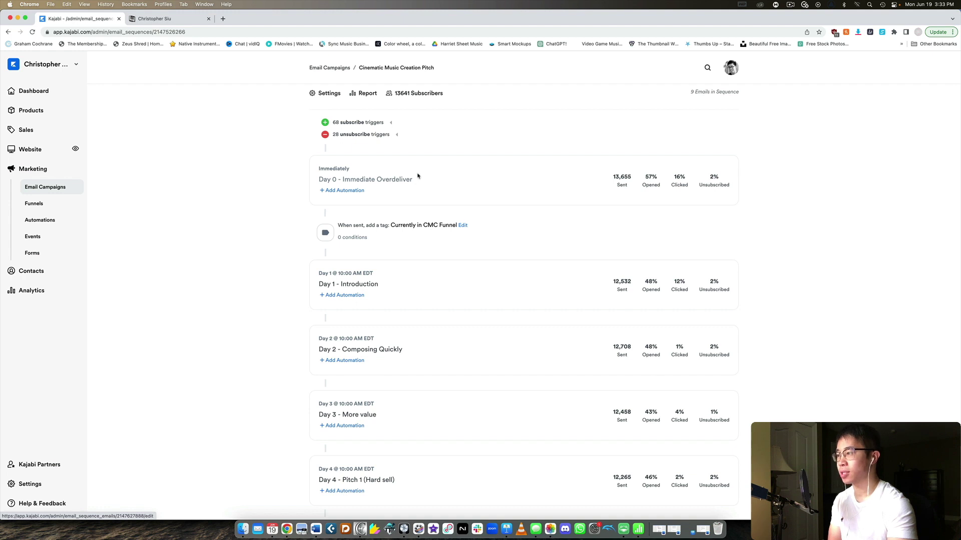
scroll(418, 175, down, 5)
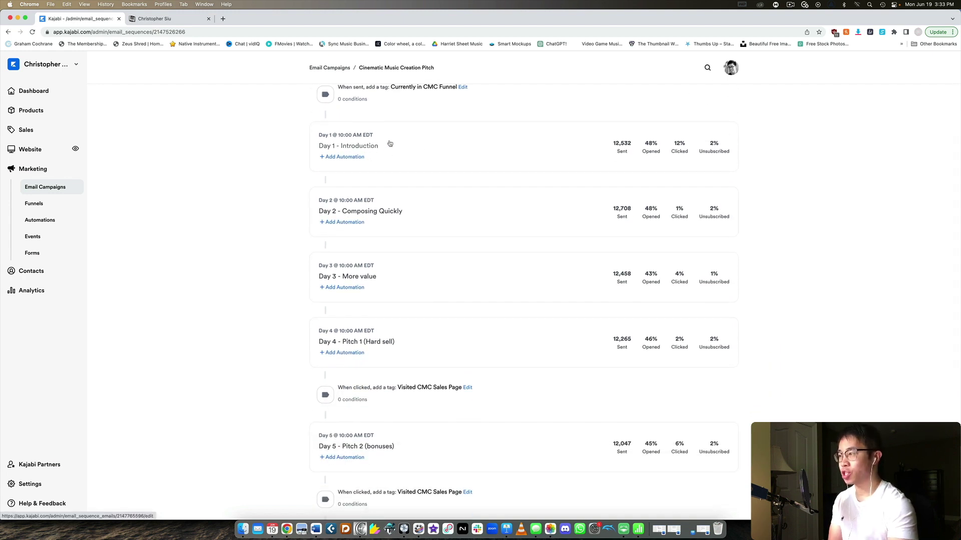
Open the "Day 2 - Composing Quickly" email and read through its schedule, subject and content.
click(367, 211)
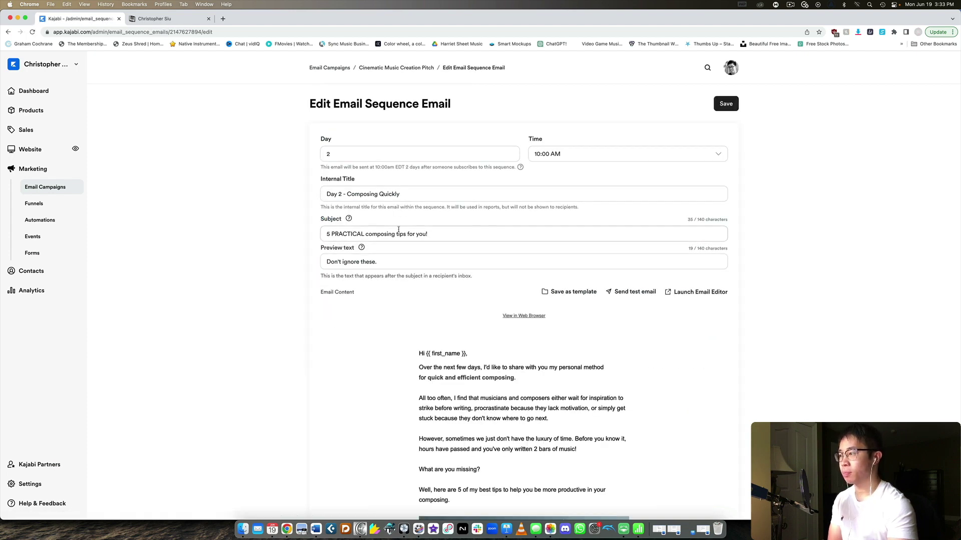
scroll(686, 279, down, 3)
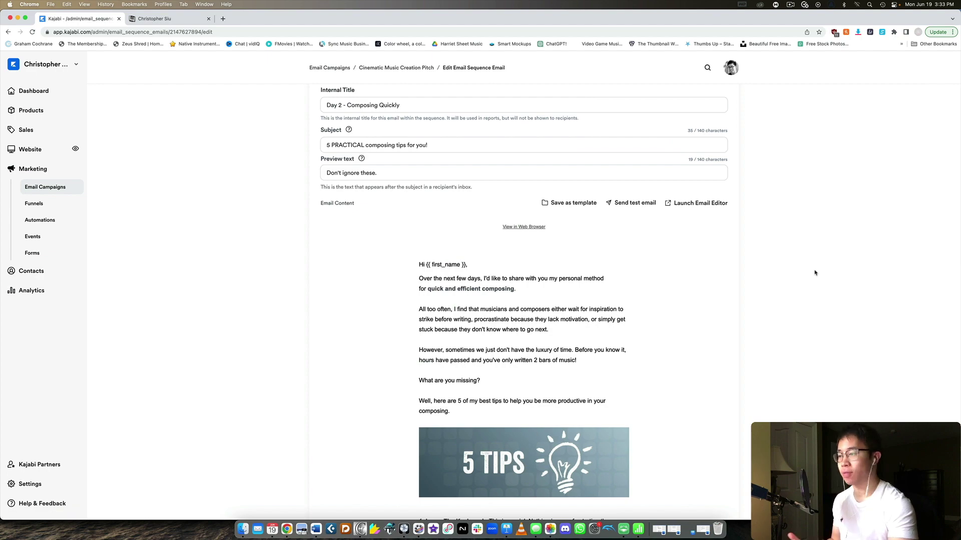
scroll(795, 269, down, 1)
scroll(794, 269, down, 20)
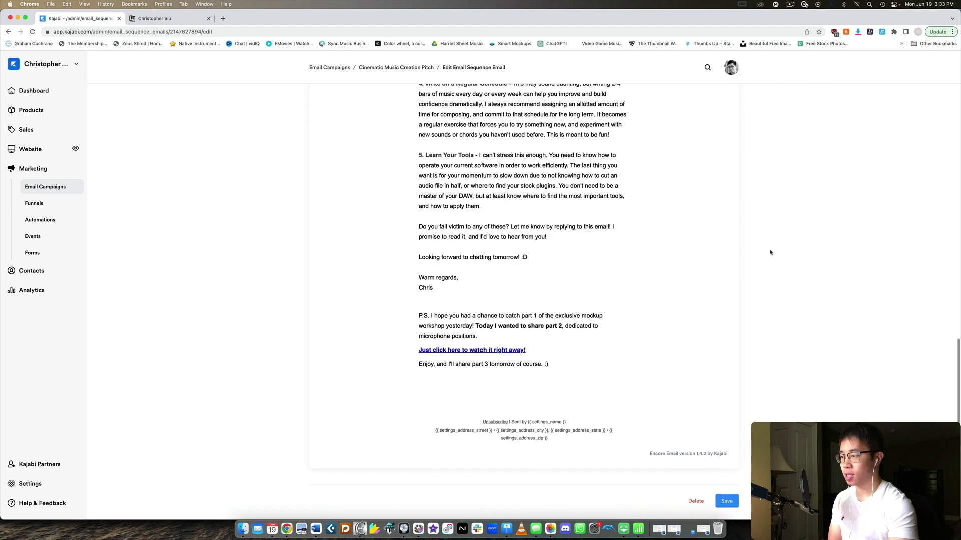
scroll(773, 248, up, 20)
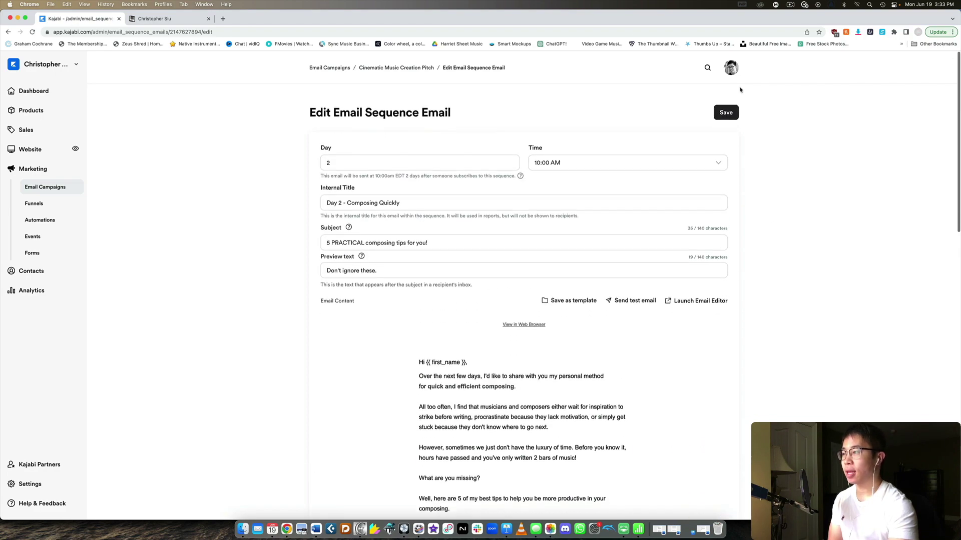
Return to the sequence, open the "Day 4 - Pitch 1 (Hard sell)" email, and examine its course offer, bonuses and call to action.
click(396, 68)
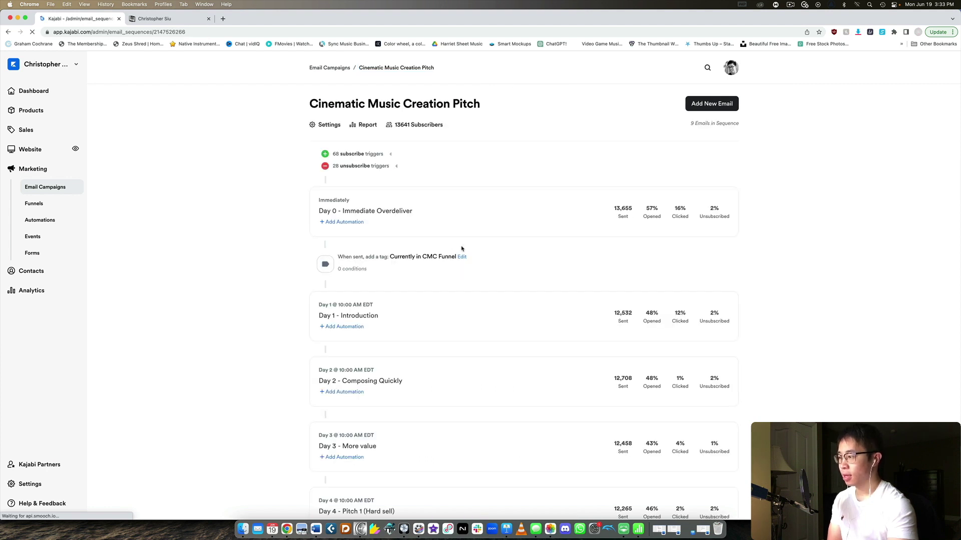
scroll(457, 247, down, 5)
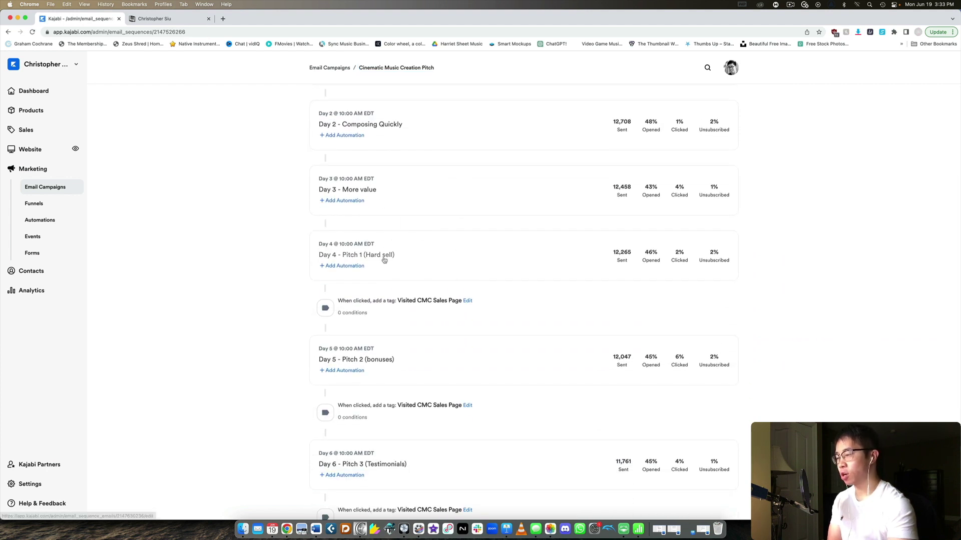
click(389, 255)
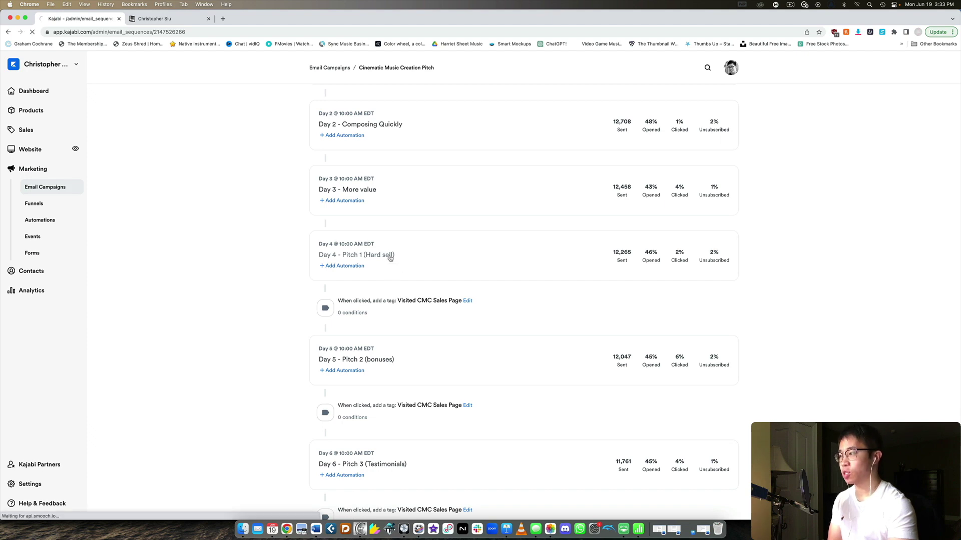
scroll(818, 282, down, 12)
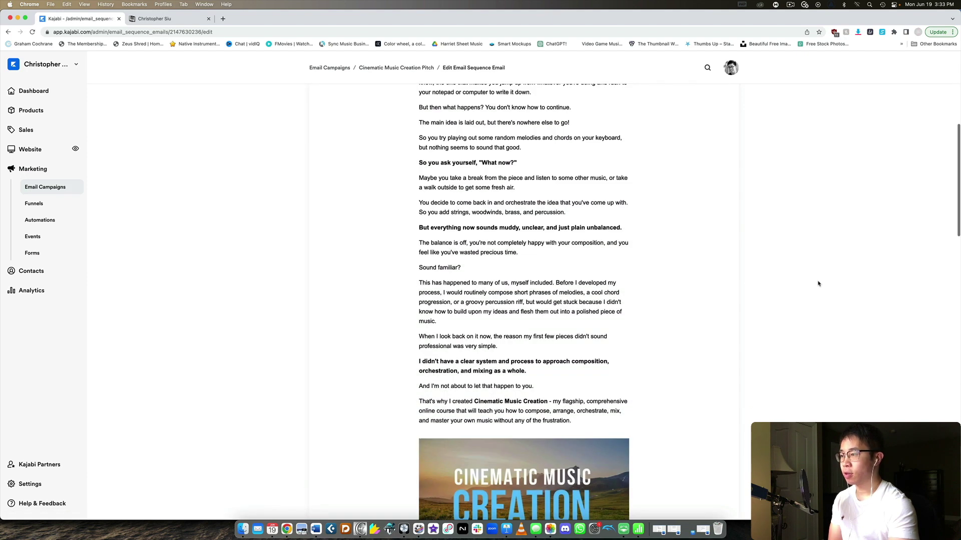
scroll(818, 283, down, 2)
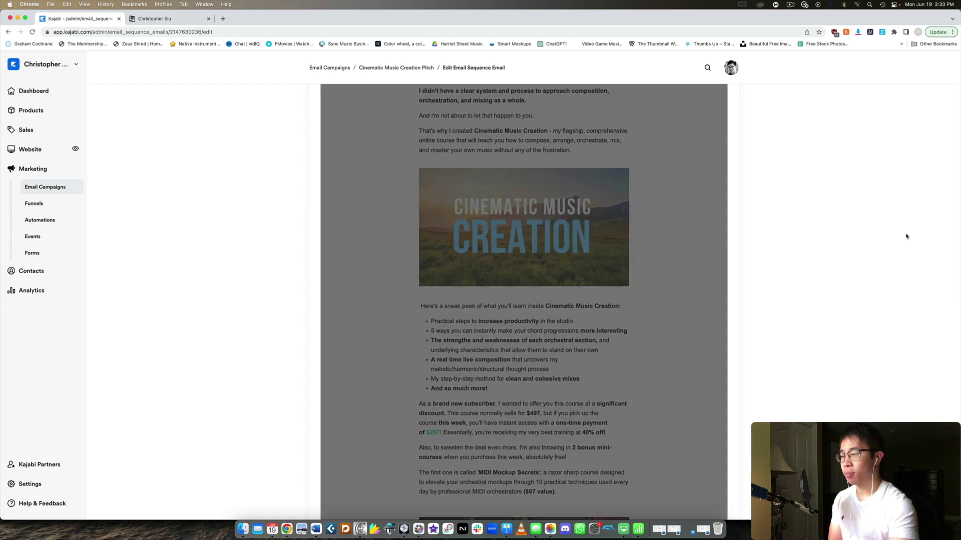
scroll(870, 260, down, 3)
scroll(887, 249, down, 1)
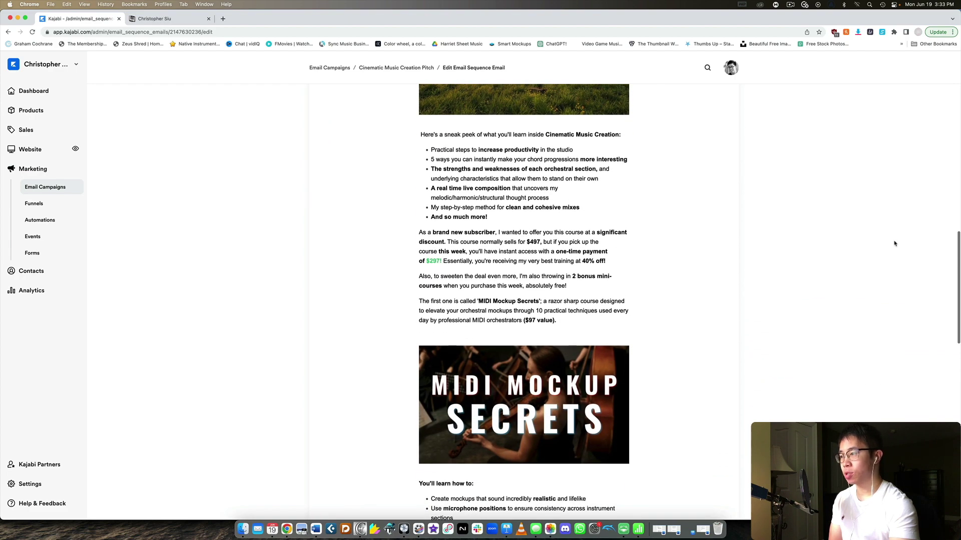
scroll(892, 244, down, 3)
scroll(891, 243, down, 7)
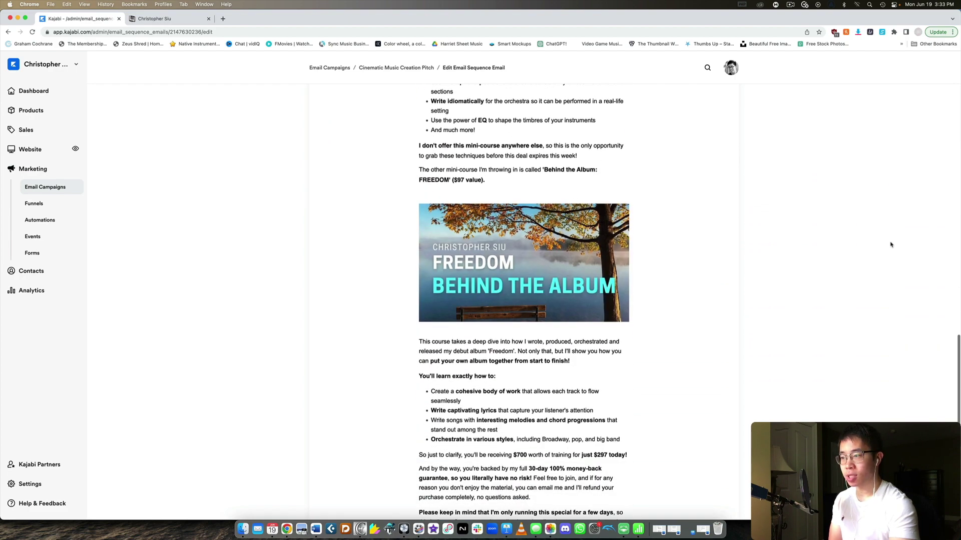
scroll(891, 245, down, 5)
scroll(890, 245, down, 2)
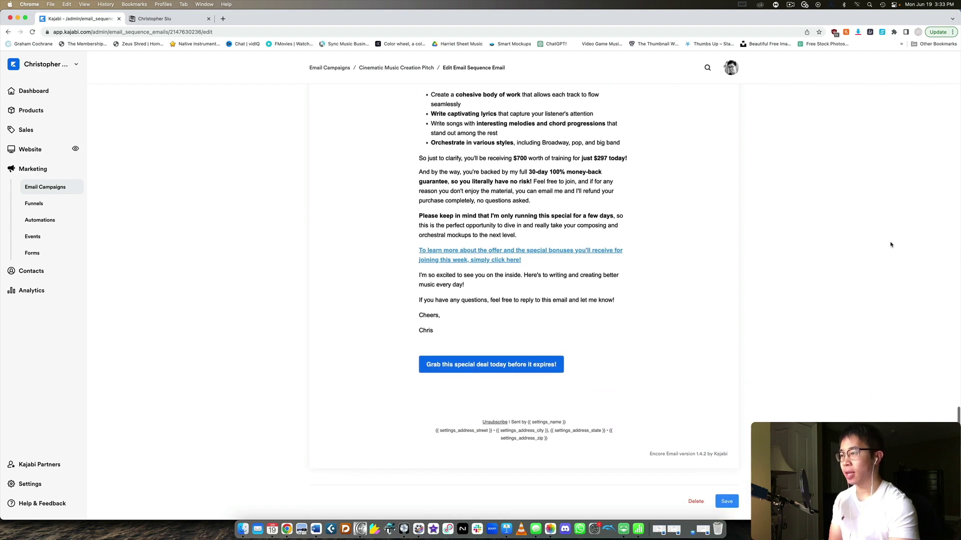
scroll(820, 264, up, 18)
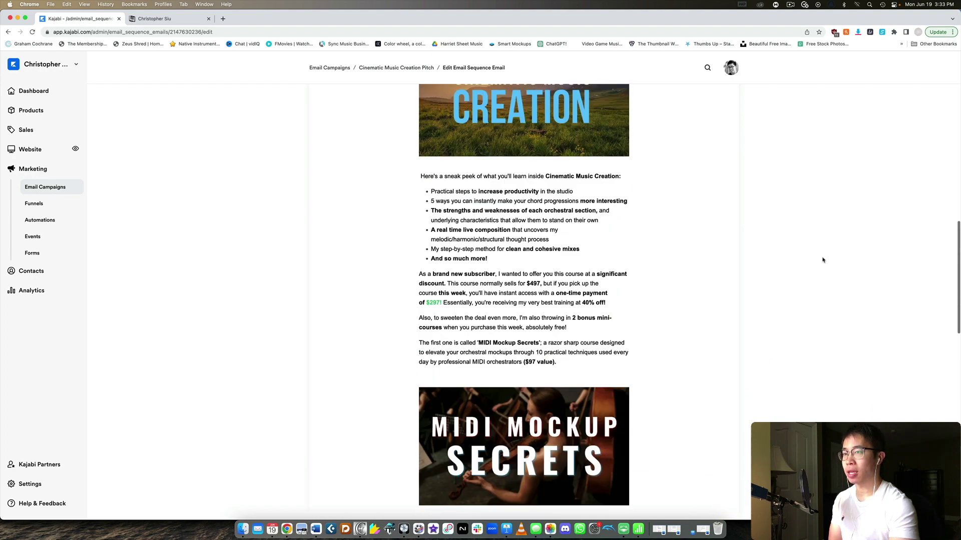
Go back to the Cinematic Music Creation Pitch overview and review the full run of emails once more.
click(386, 68)
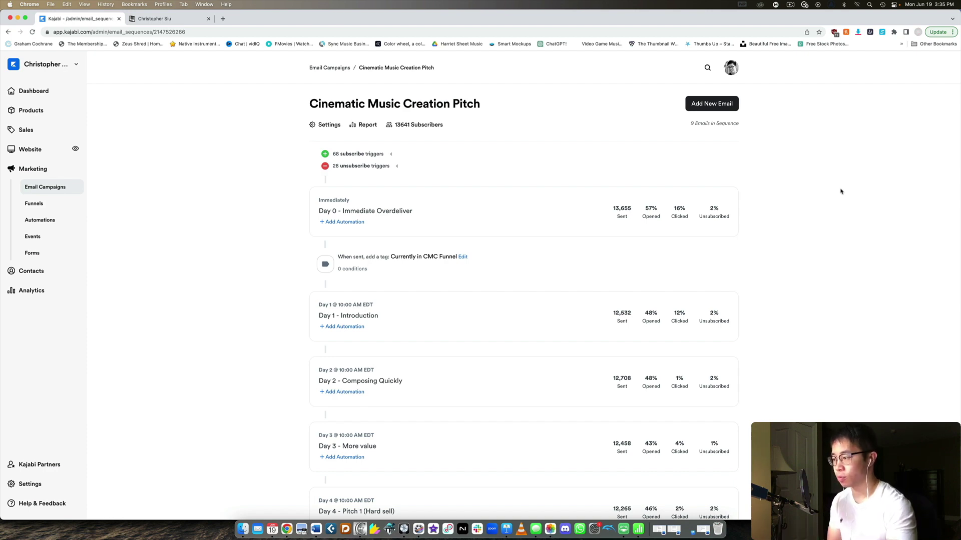
scroll(843, 189, down, 10)
scroll(841, 192, up, 10)
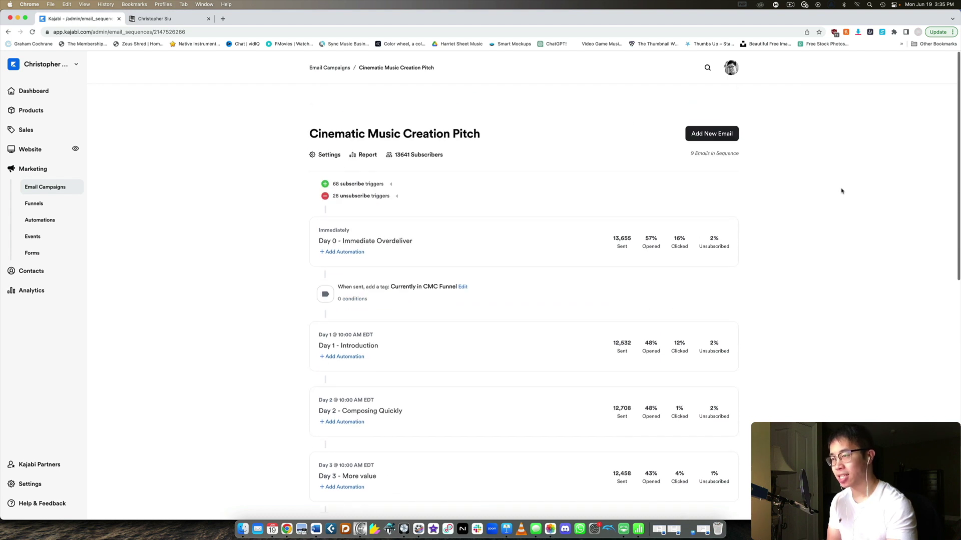